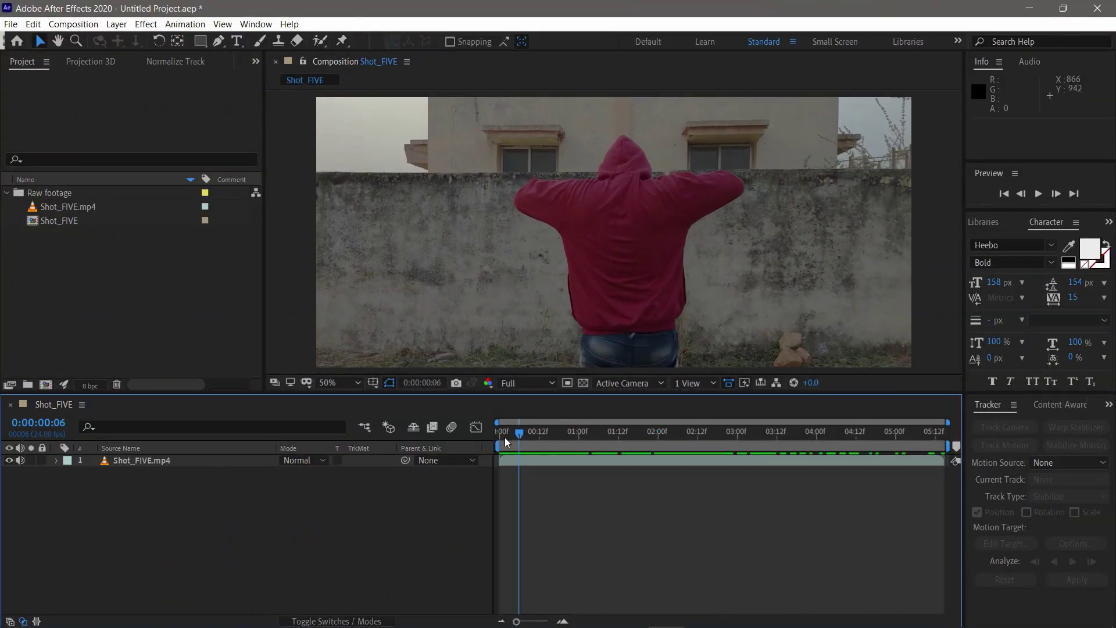
Duplicate the Shot_FIVE.mp4 layer and select the upper copy
click(166, 461)
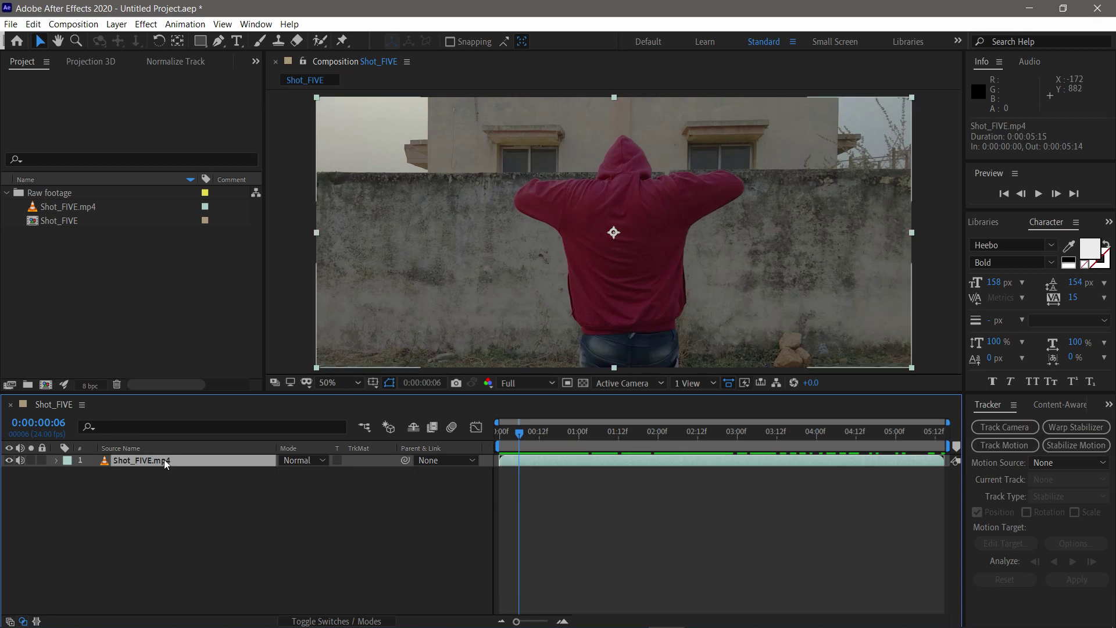
key(ctrl+d)
click(165, 504)
click(170, 460)
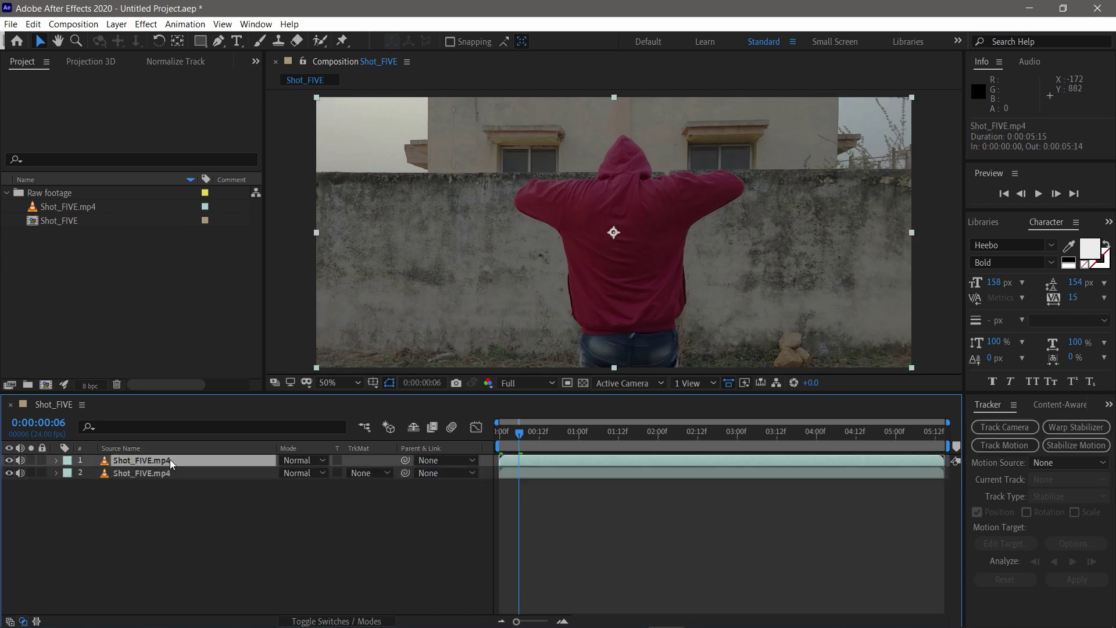
Draw a closed Pen mask loosely around the person in the red hoodie on the upper Shot_FIVE.mp4 layer
click(219, 41)
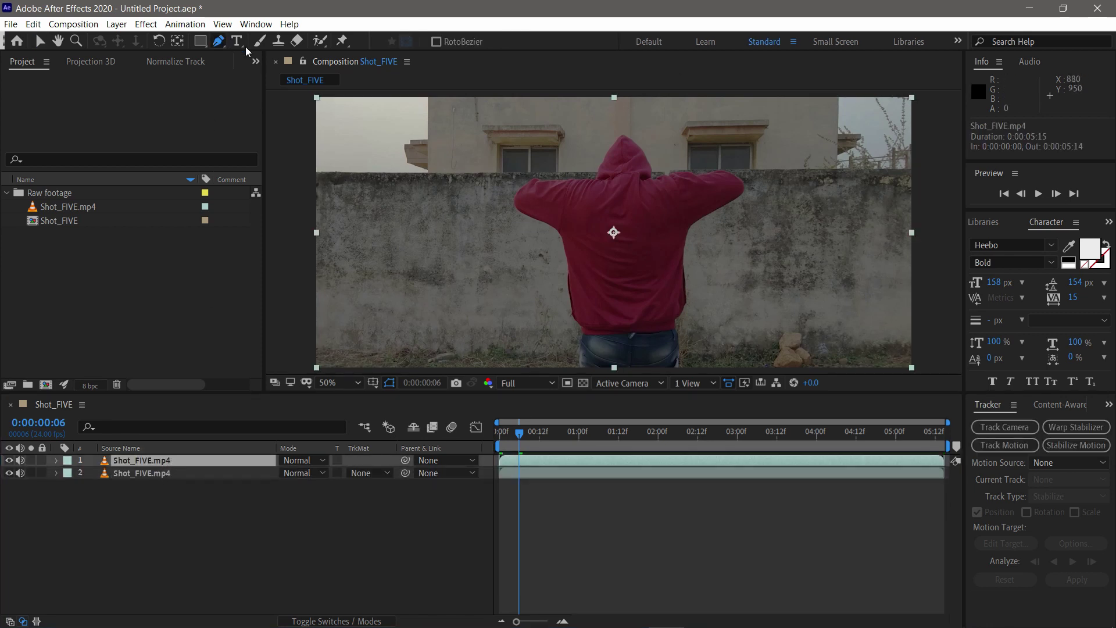
click(527, 173)
click(577, 172)
drag(605, 136, 623, 125)
drag(650, 129, 660, 146)
drag(696, 156, 738, 159)
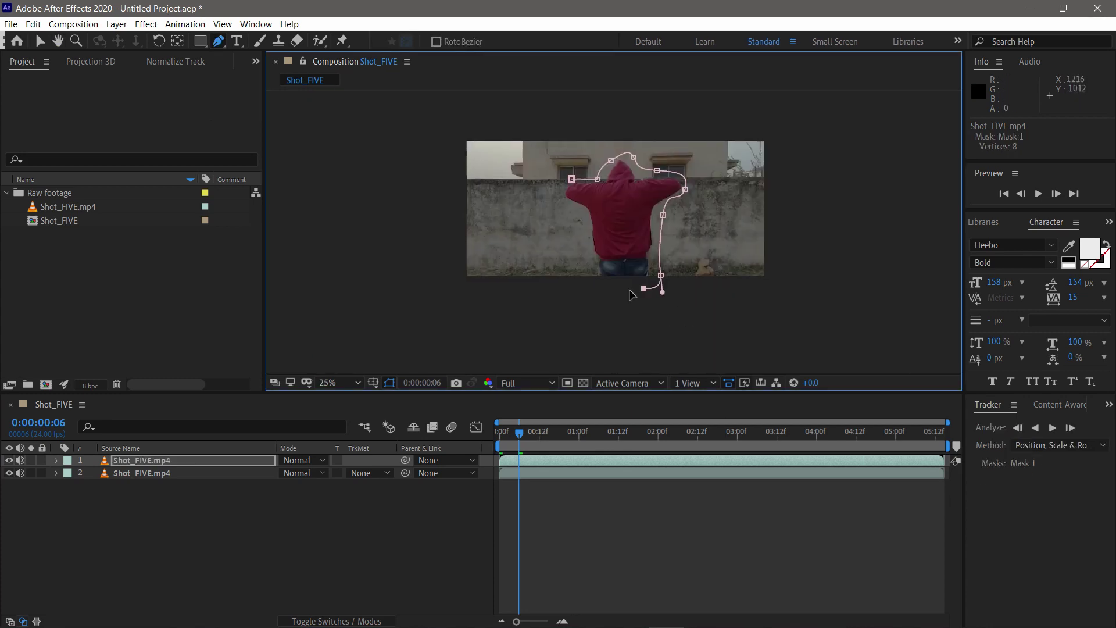
click(572, 178)
Try inverting Mask 1 with the lower Shot_FIVE.mp4 layer hidden, and restore both the mask and the layer's visibility
click(9, 473)
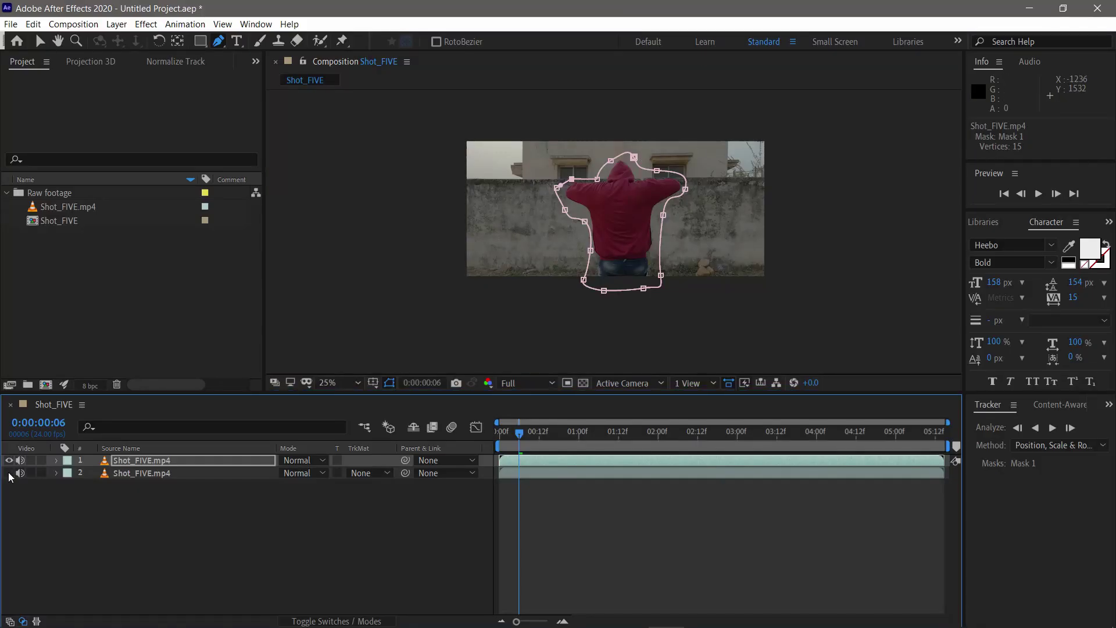
key(m)
click(336, 473)
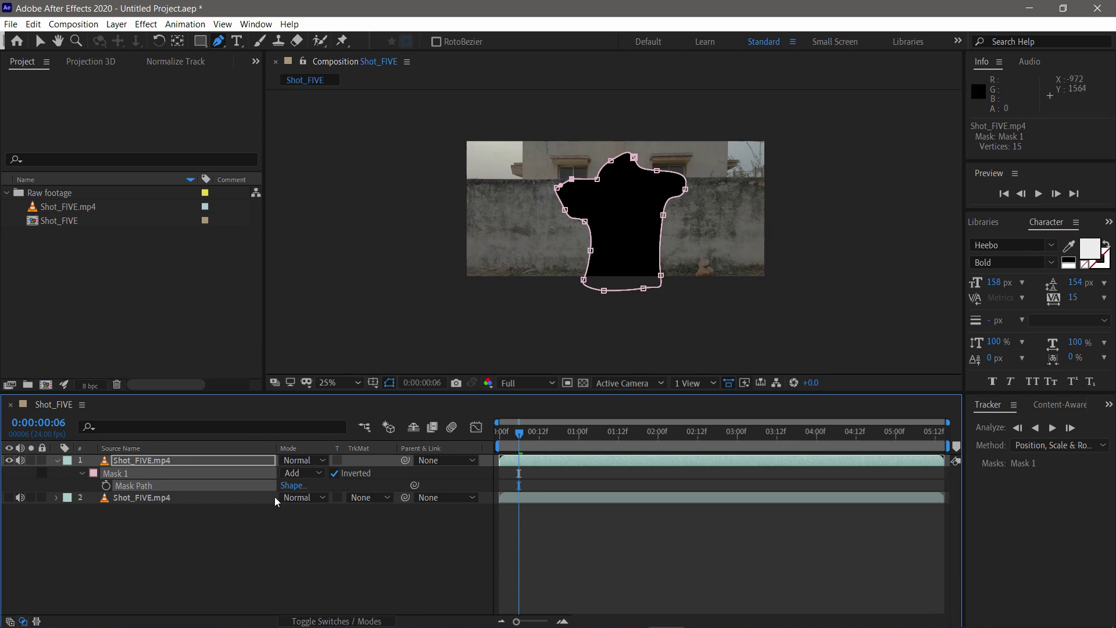
click(340, 473)
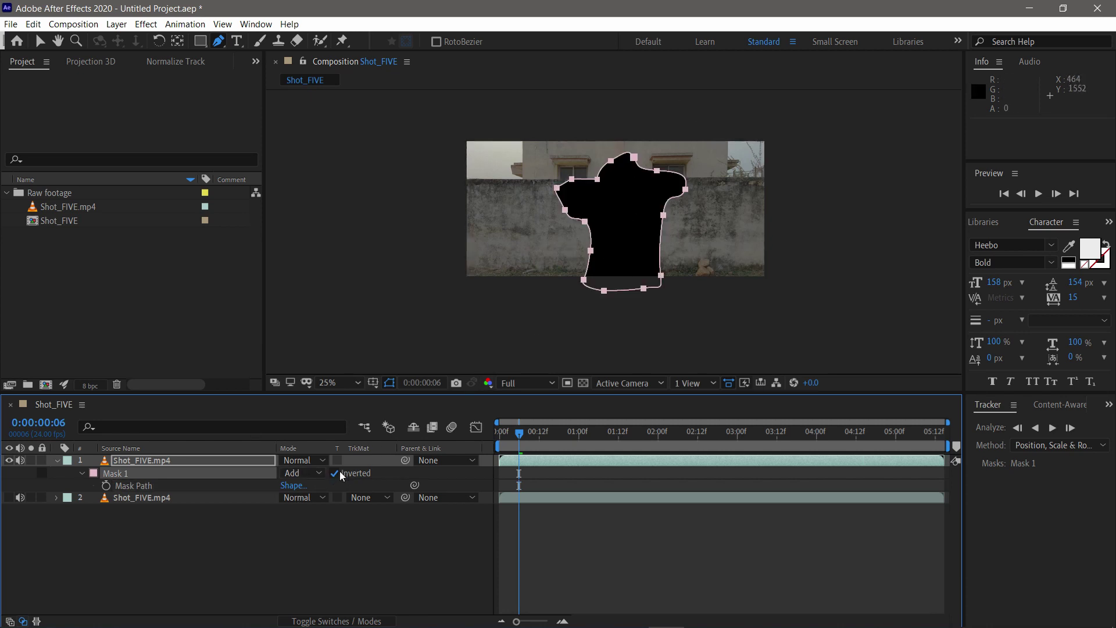
click(338, 472)
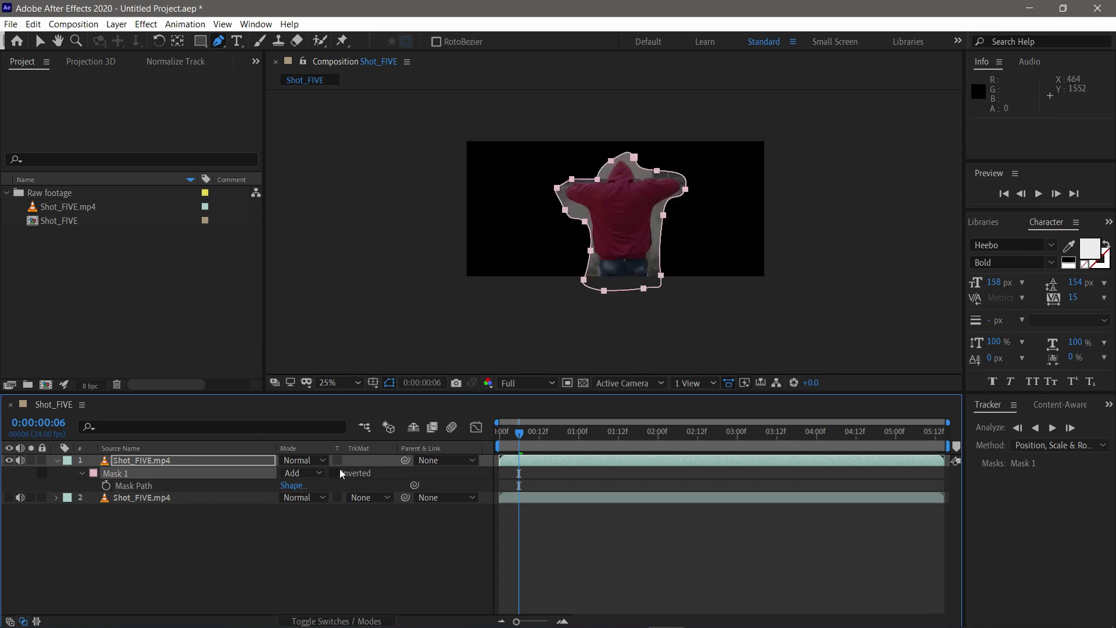
click(9, 498)
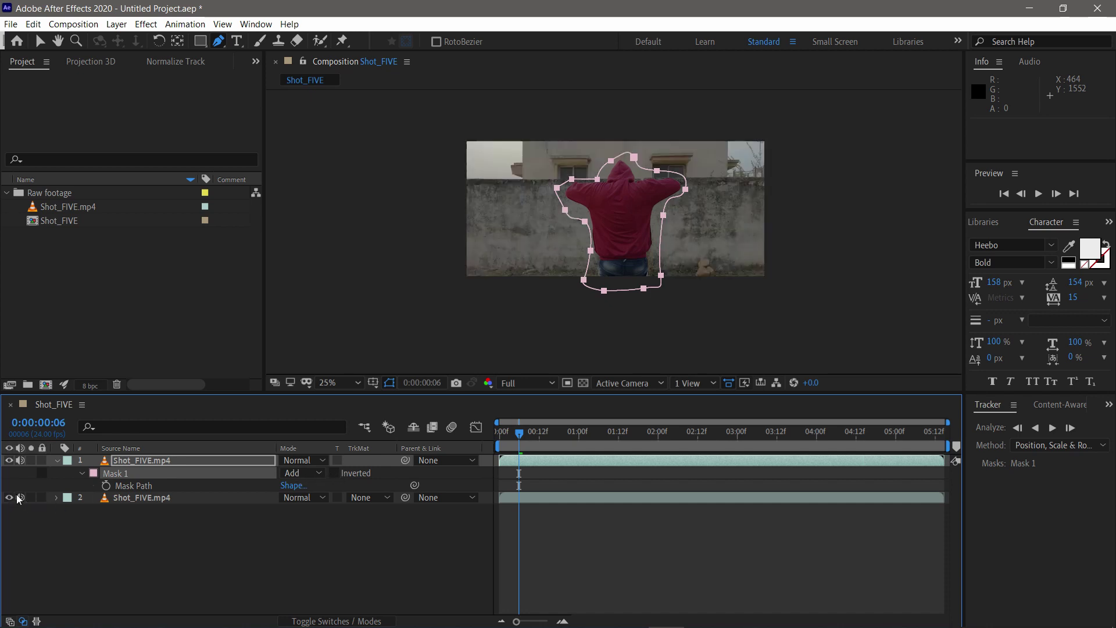
Track Mask 1 on the upper footage layer forward frame by frame to follow the person
click(155, 462)
click(111, 475)
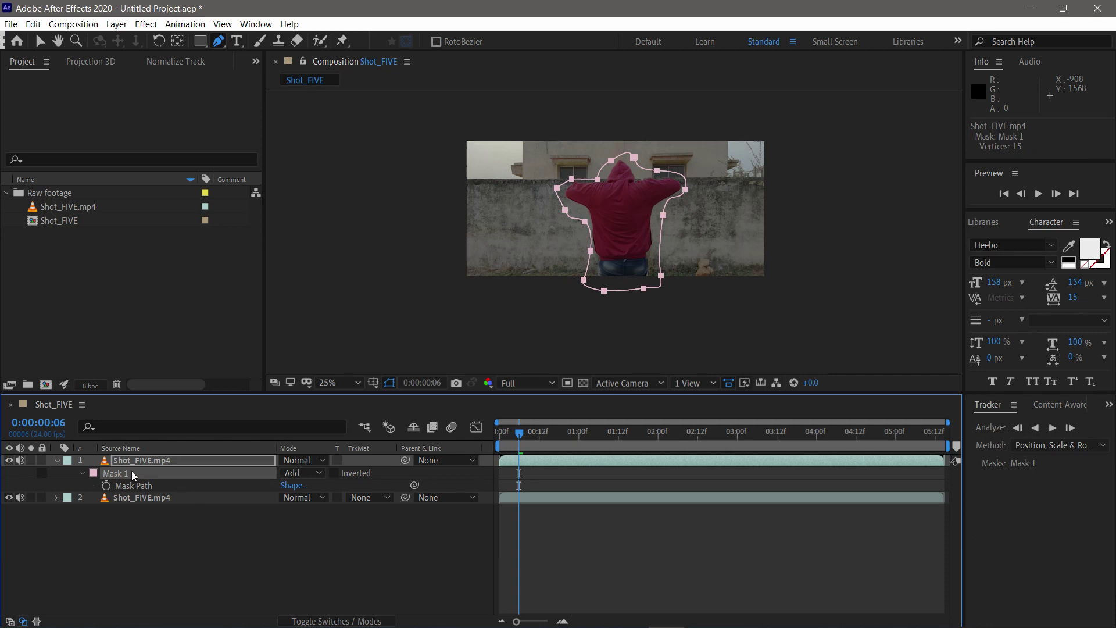
right_click(133, 476)
click(186, 482)
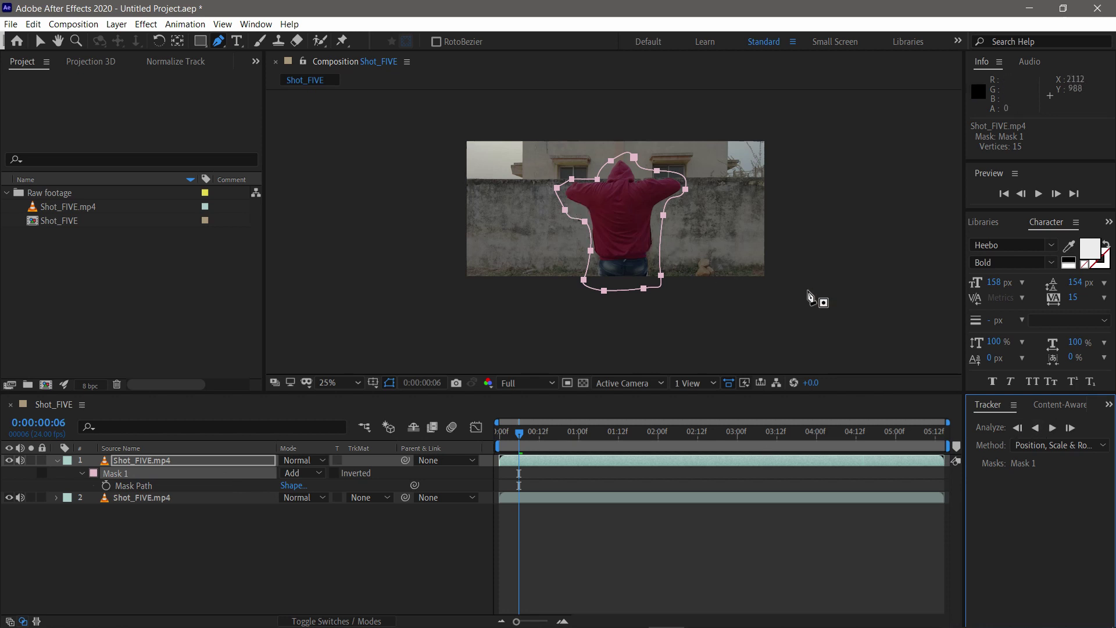
click(1071, 428)
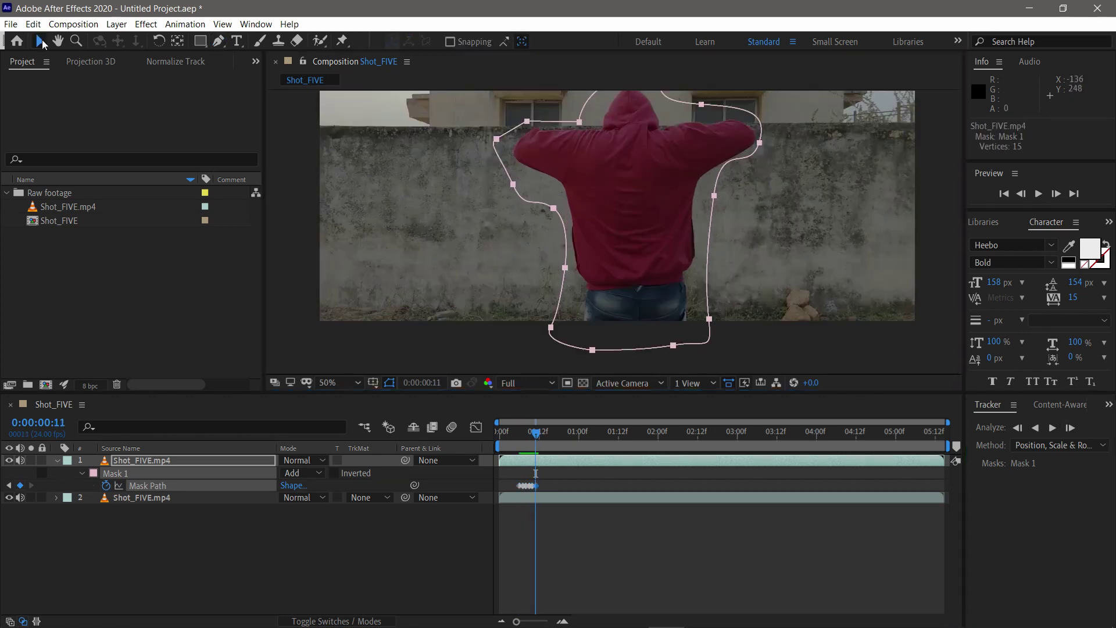
click(1019, 428)
key(comma)
click(1071, 428)
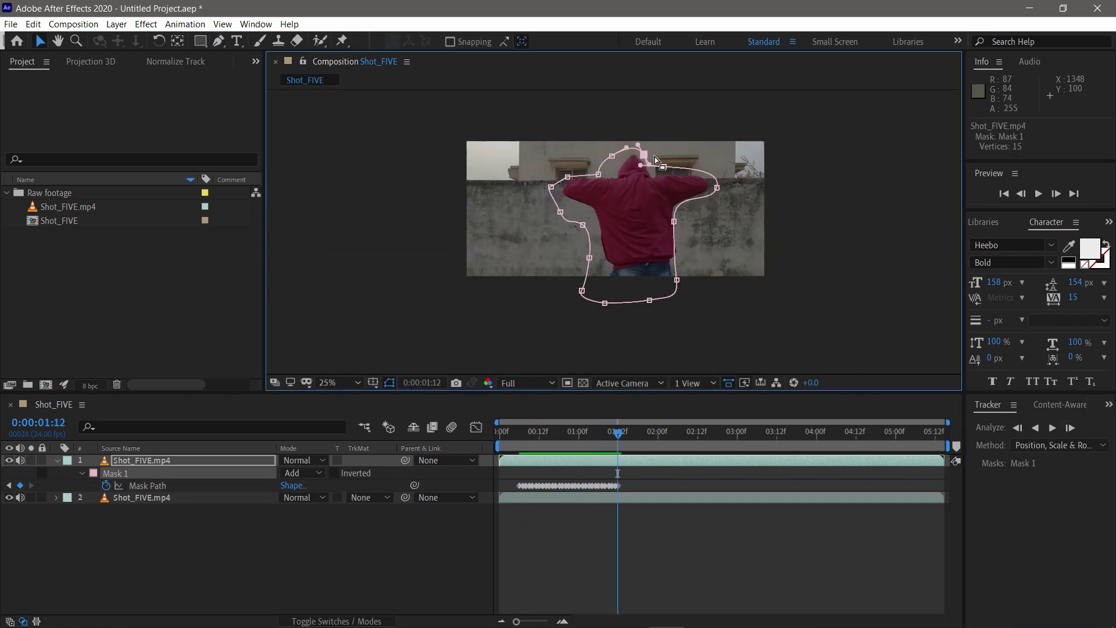
click(1071, 428)
click(1070, 428)
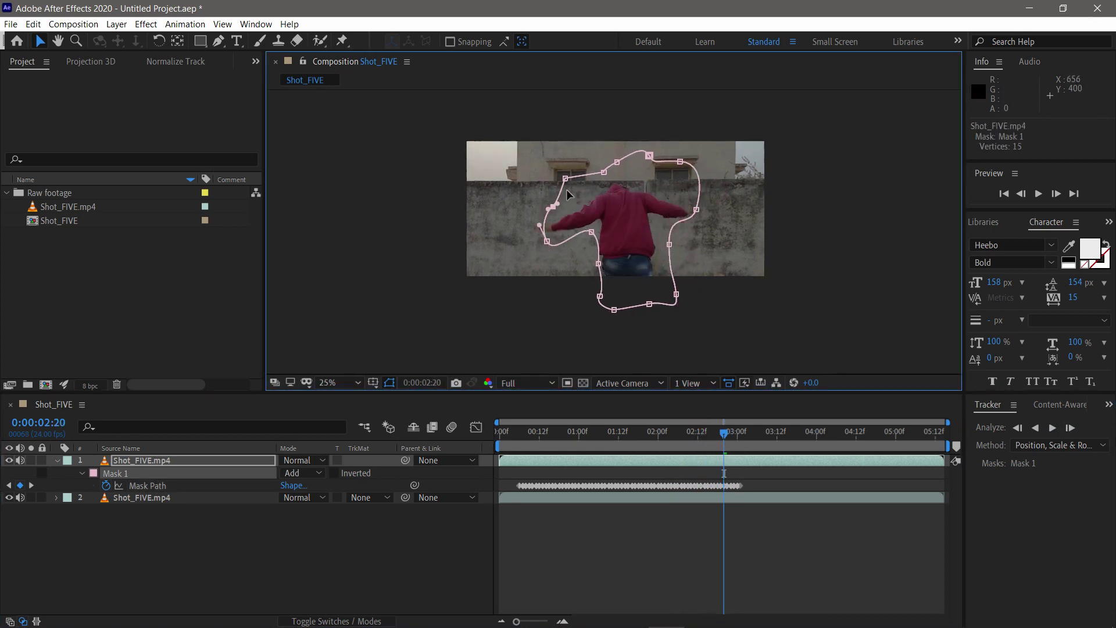
Reshape Mask 1 around the person's lowering arms and body up to 0:00:03:00, and track it forward through the clip
key(Page_Down)
drag(676, 295, 668, 324)
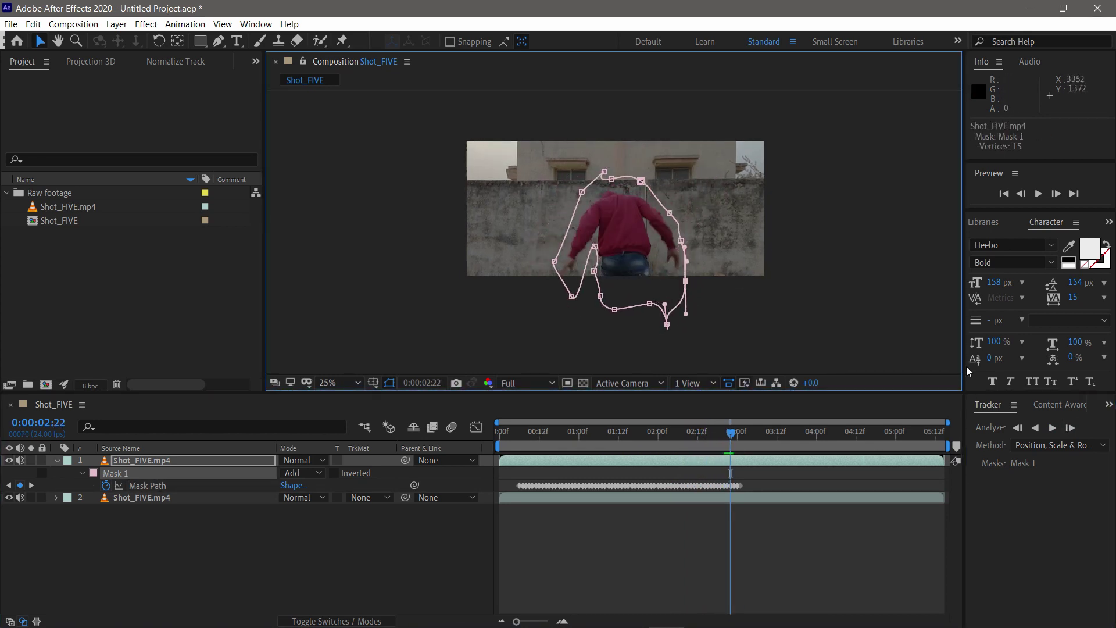
key(Page_Down)
key(ctrl+t)
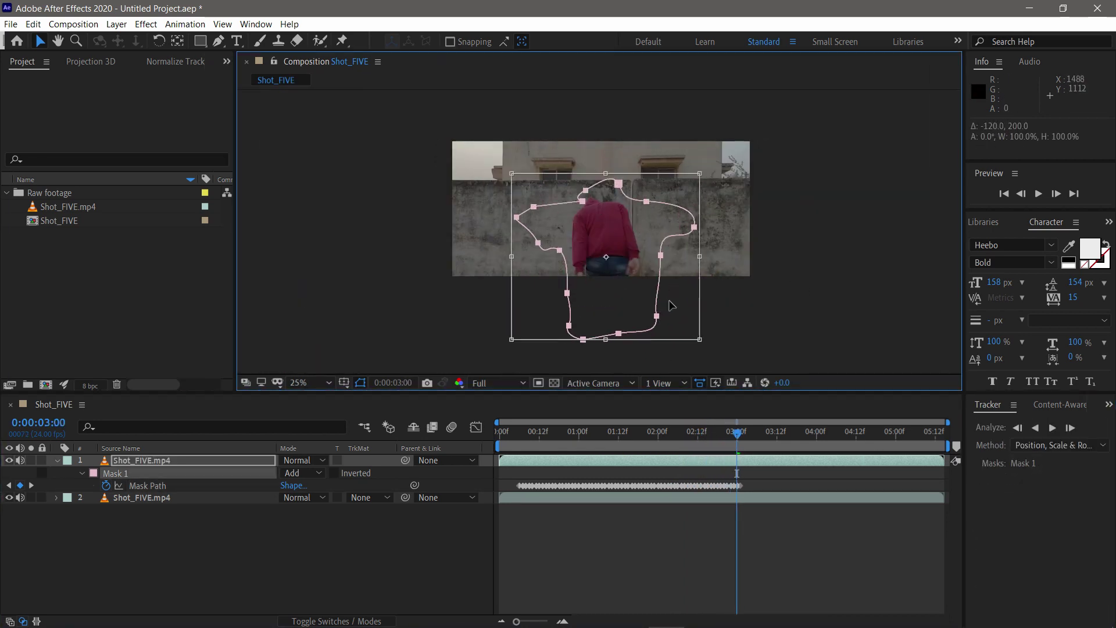
key(Return)
drag(567, 251, 576, 307)
click(1052, 428)
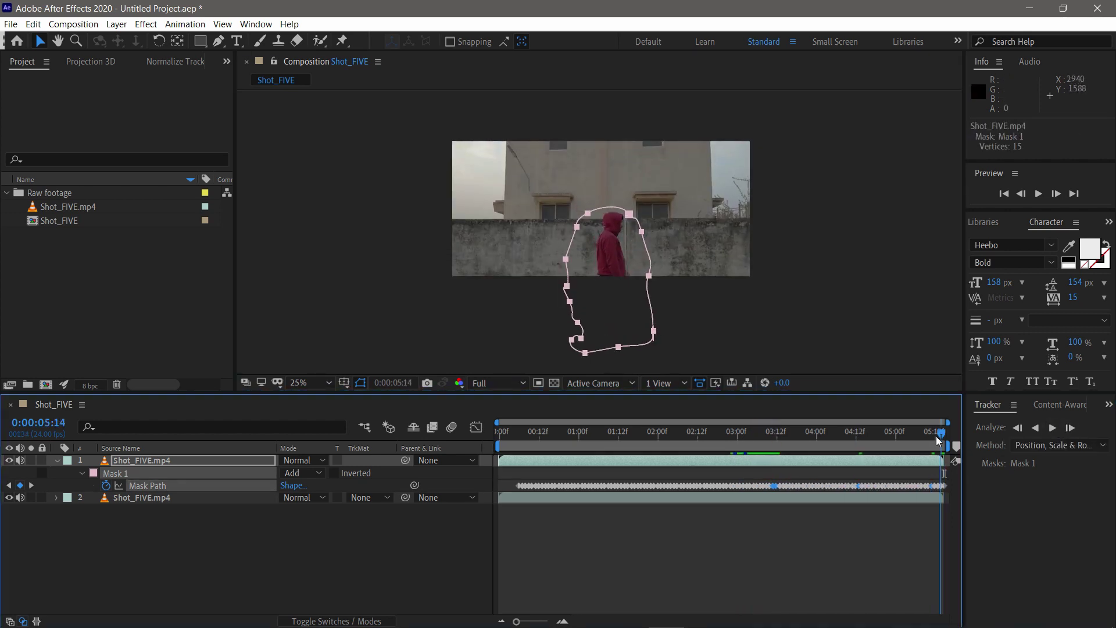
Return to the first frame, hide the lower Shot_FIVE.mp4 layer and invert Mask 1 to cut the person out
drag(941, 437, 458, 435)
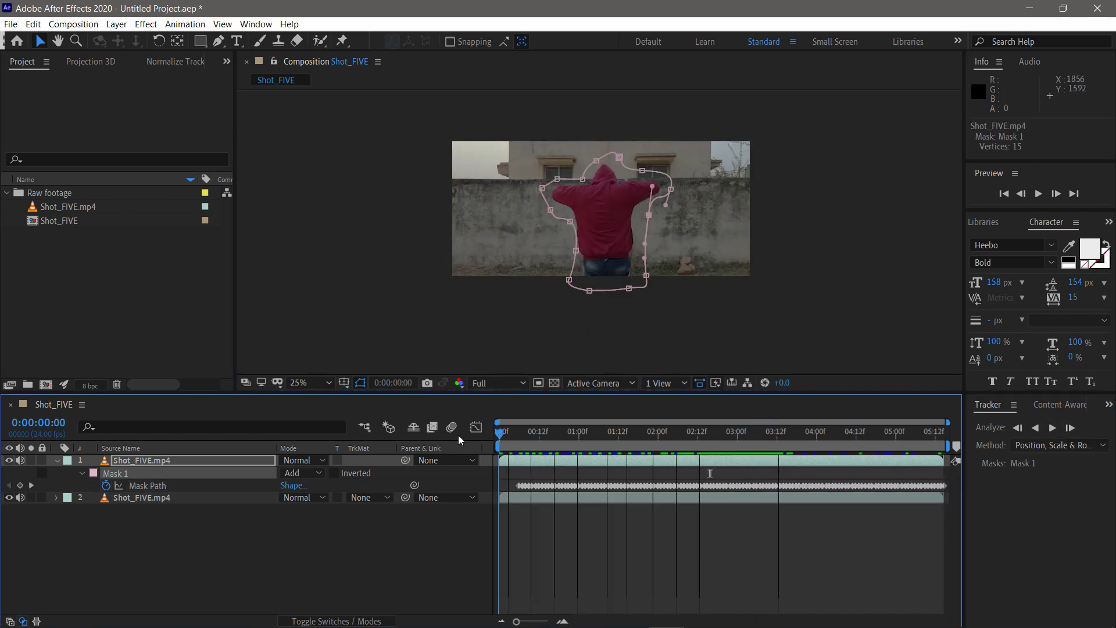
click(8, 498)
click(335, 473)
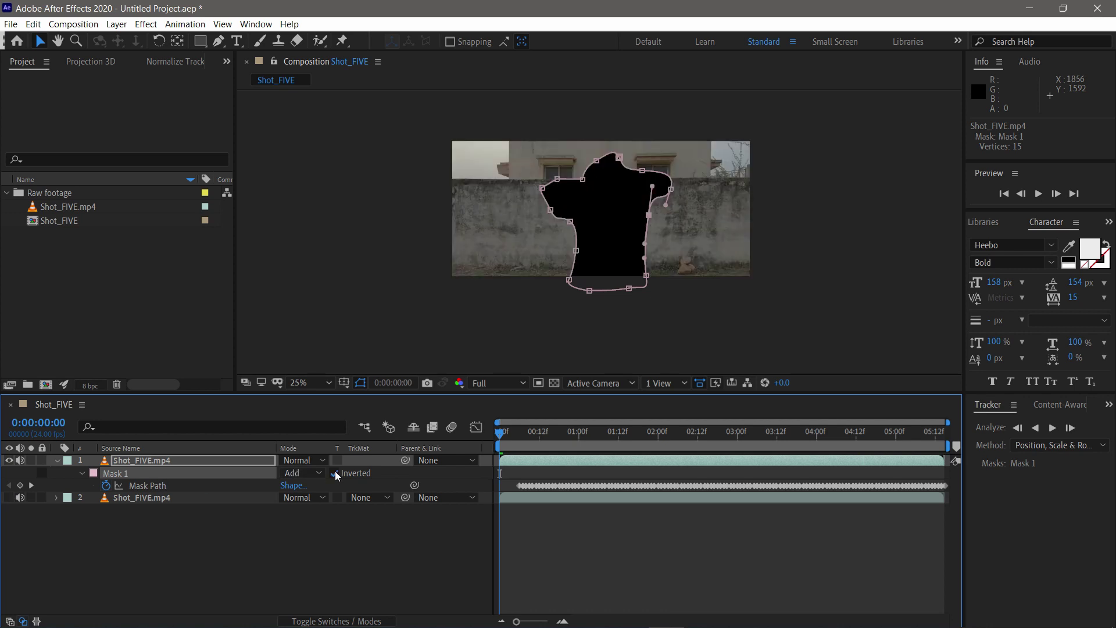
click(343, 542)
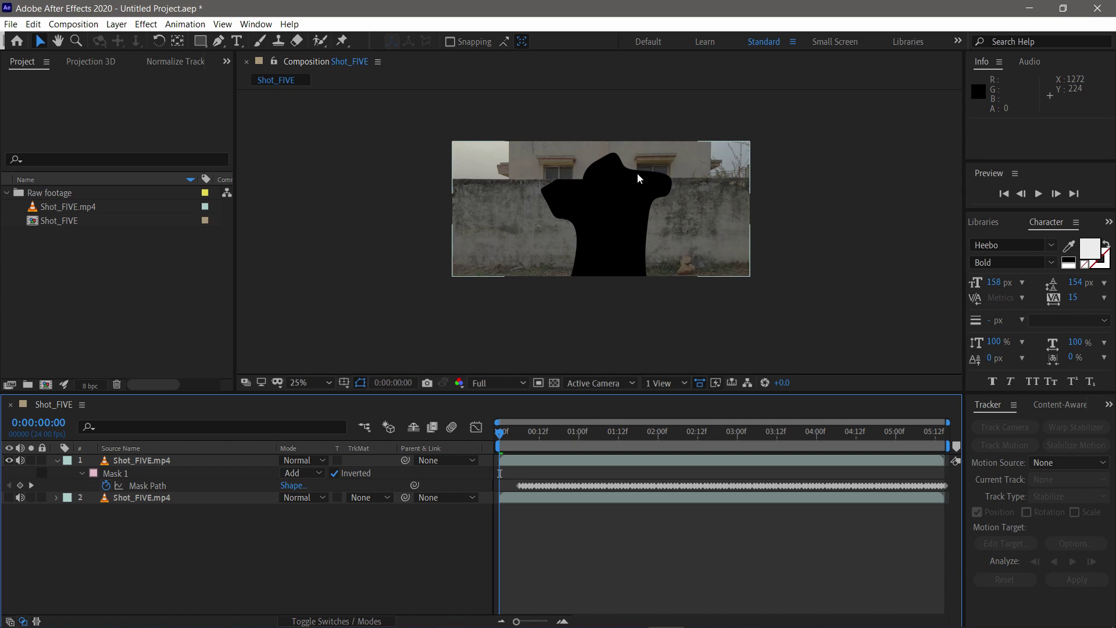
Pre-compose the masked upper layer as "mask", moving all attributes into the new composition
click(57, 461)
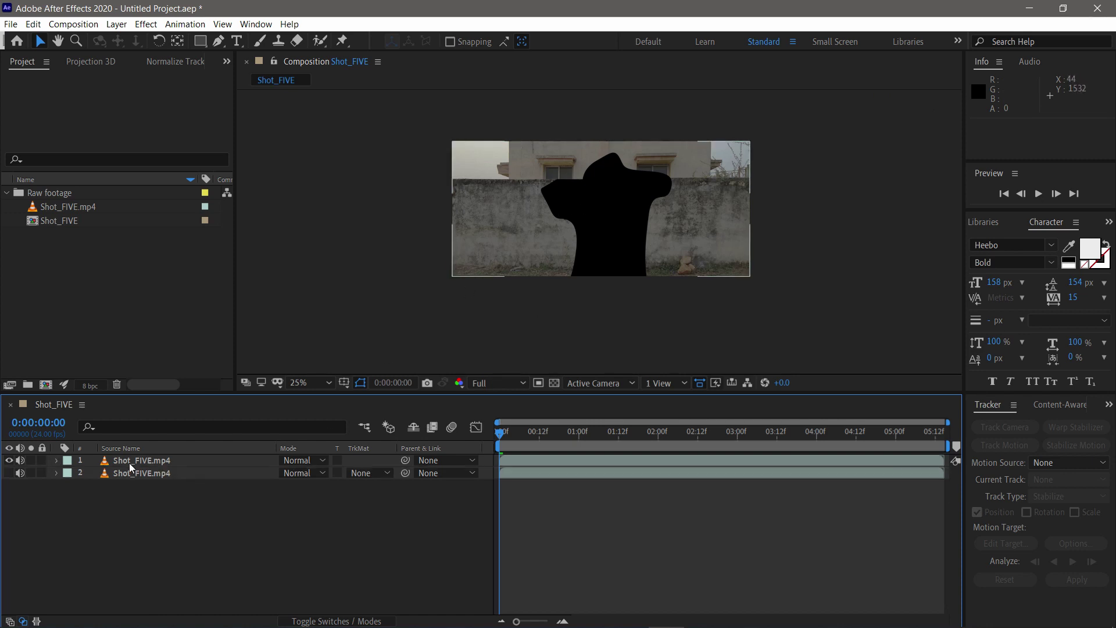
click(130, 463)
right_click(131, 463)
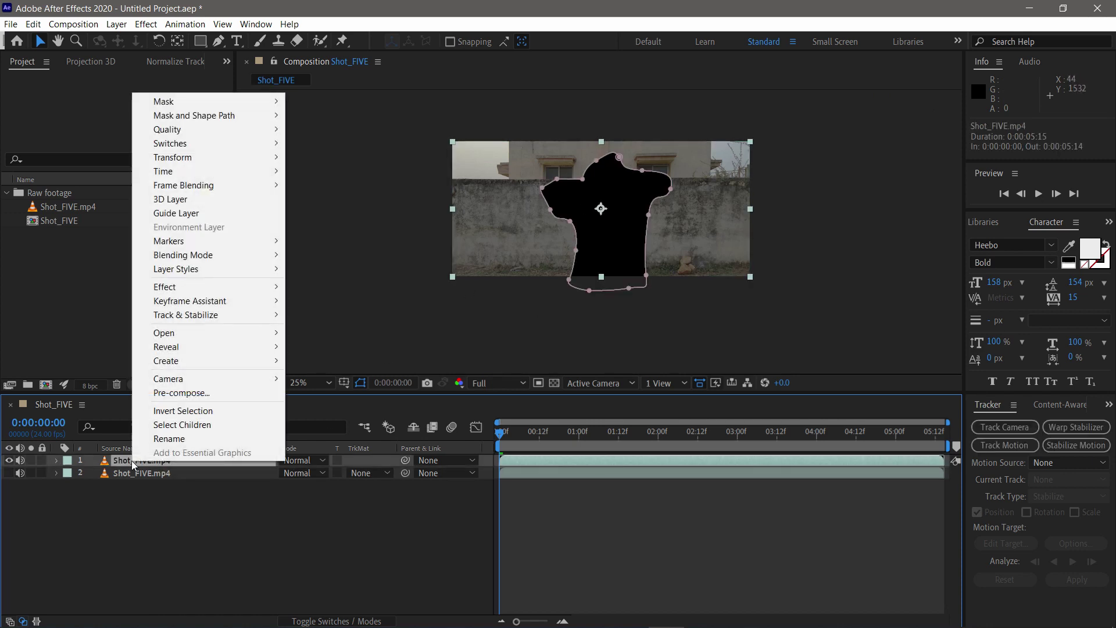
click(182, 393)
click(37, 140)
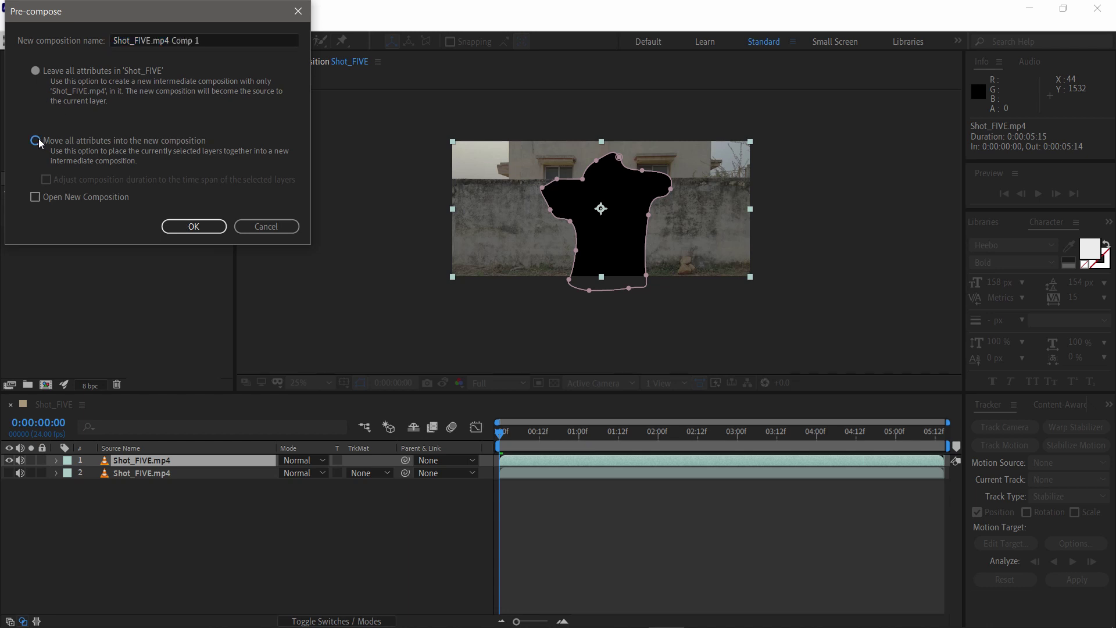
click(198, 40)
text(mask)
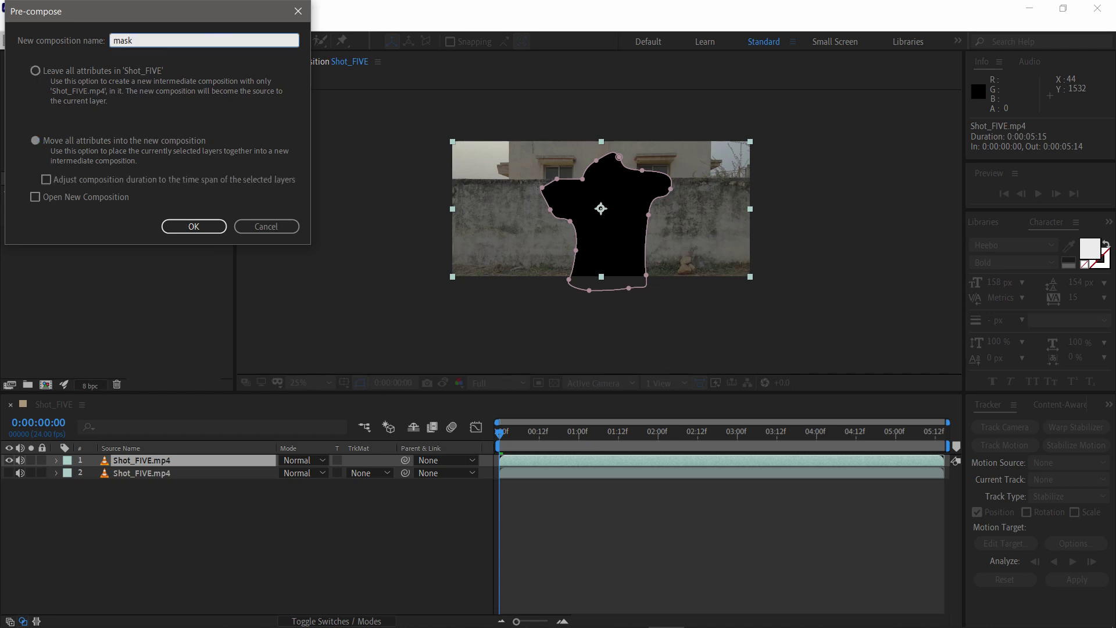
key(Return)
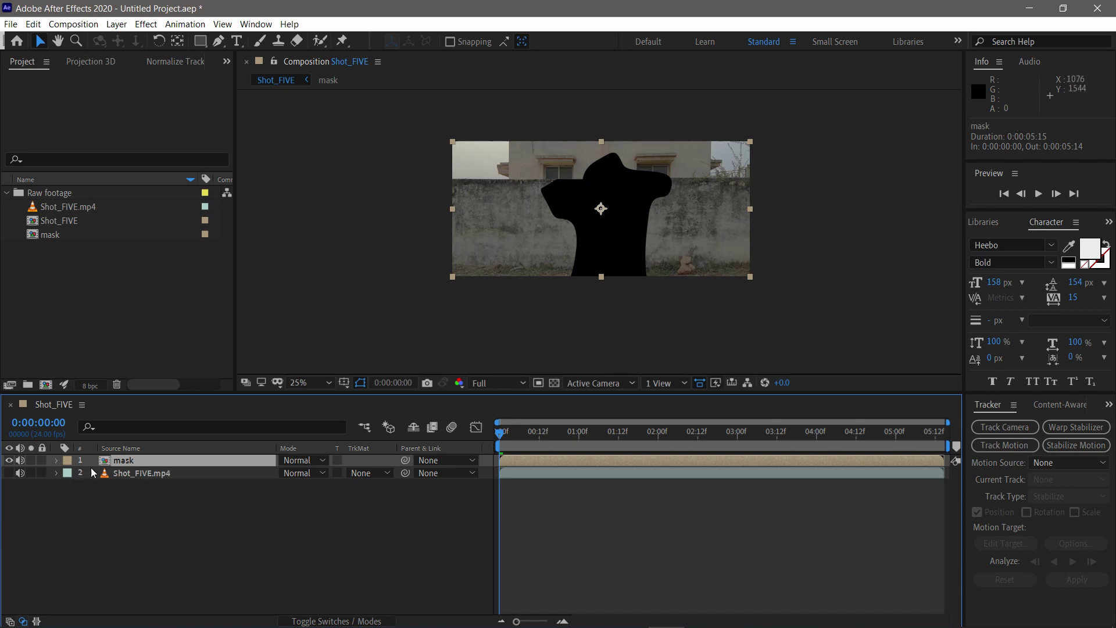
Apply the 3D Camera Tracker effect to the mask layer and turn on Detailed Analysis
key(ctrl+space)
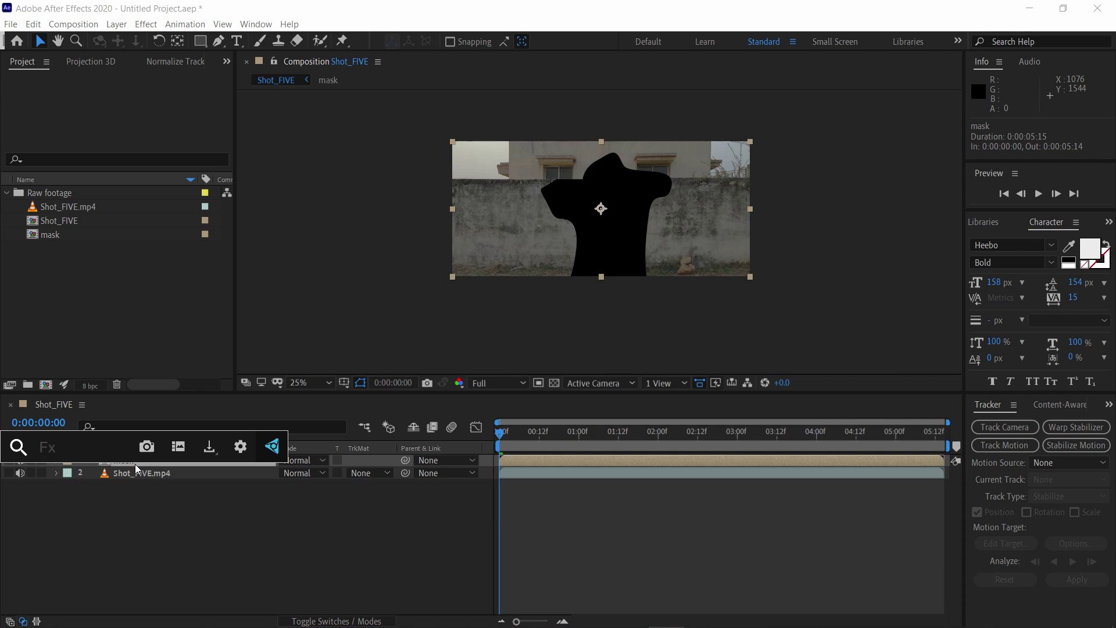
text(3d)
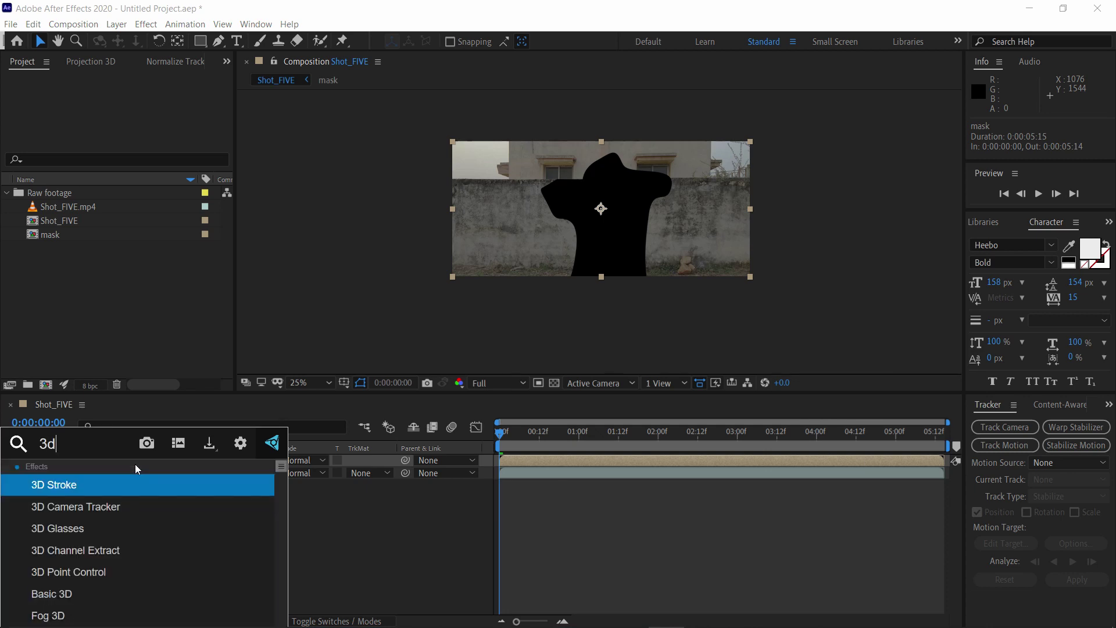
click(119, 508)
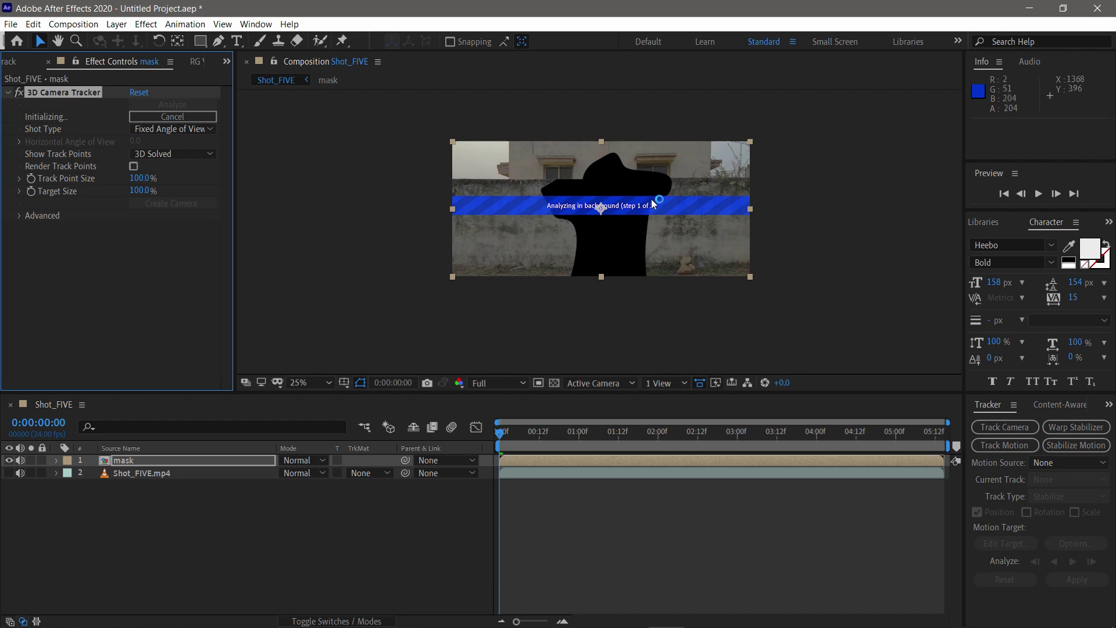
click(19, 216)
click(133, 265)
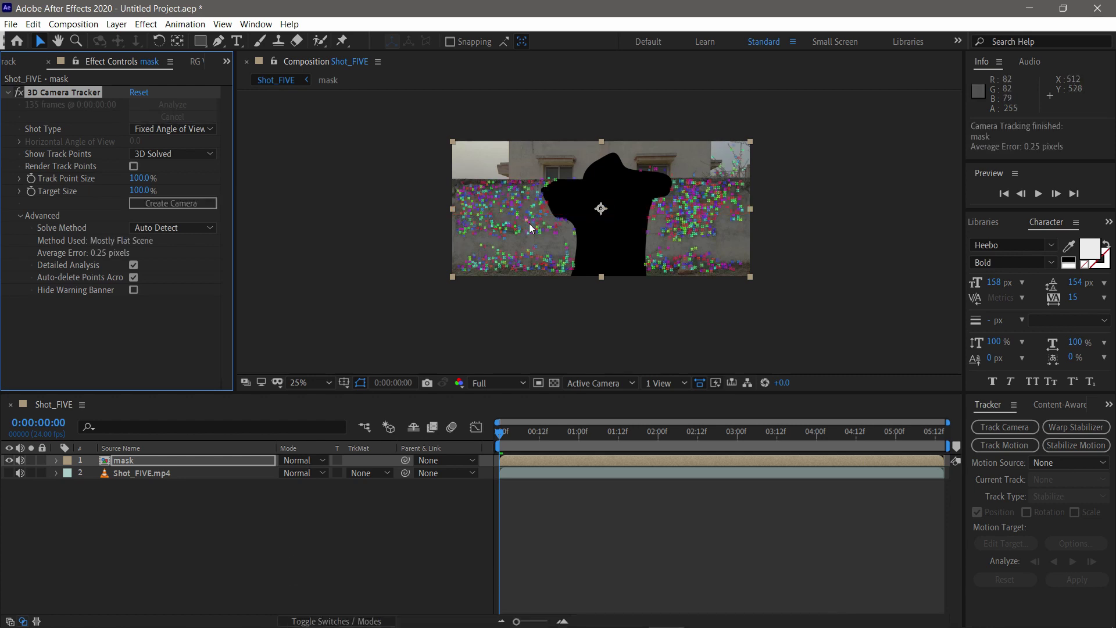
At 0:00:02:13, select the track points on the wall on both sides of the cut-out person to define a target plane
drag(817, 447, 701, 435)
scroll(426, 214, up, 2)
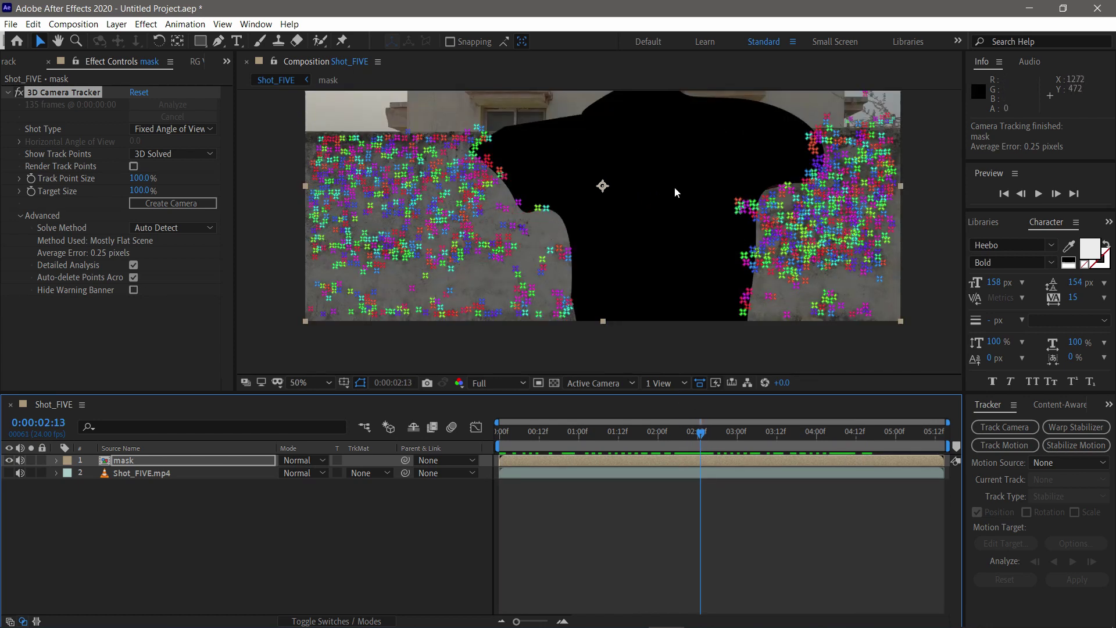
click(491, 229)
key(comma)
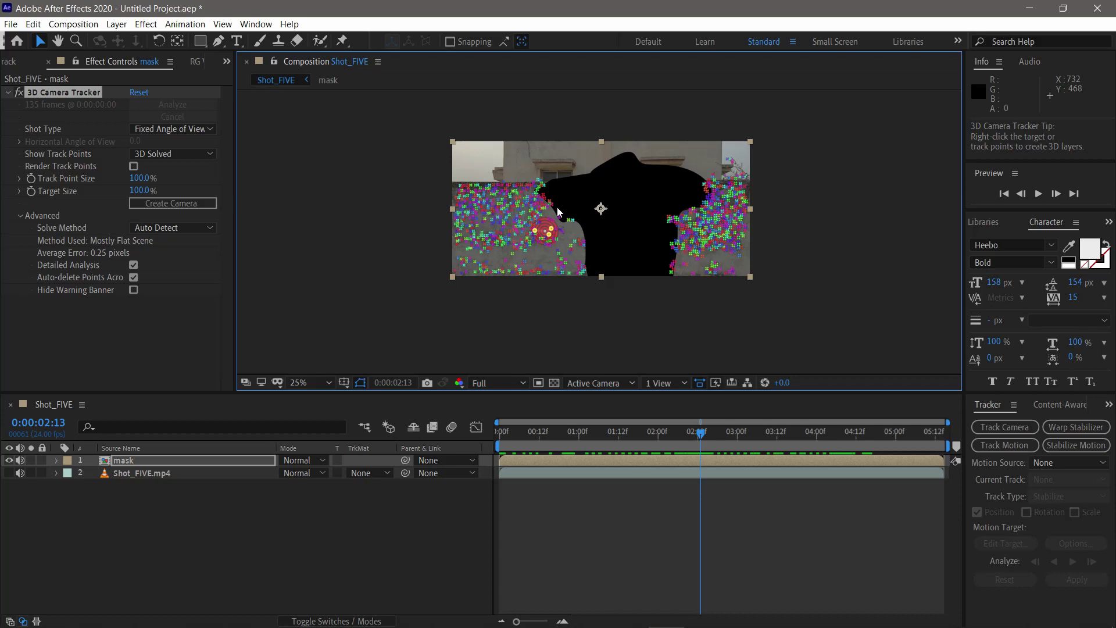
mouse_move(686, 204)
mouse_down()
mouse_move(692, 262)
mouse_move(668, 274)
mouse_move(581, 256)
mouse_move(533, 212)
mouse_move(578, 204)
mouse_move(550, 204)
mouse_move(585, 215)
mouse_up()
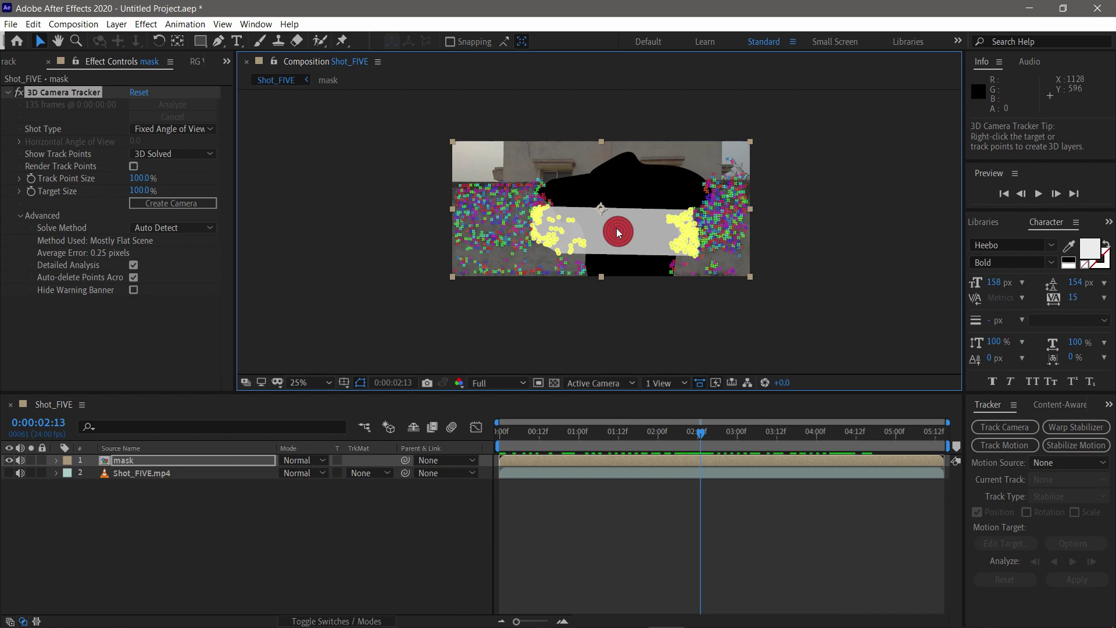
key(period)
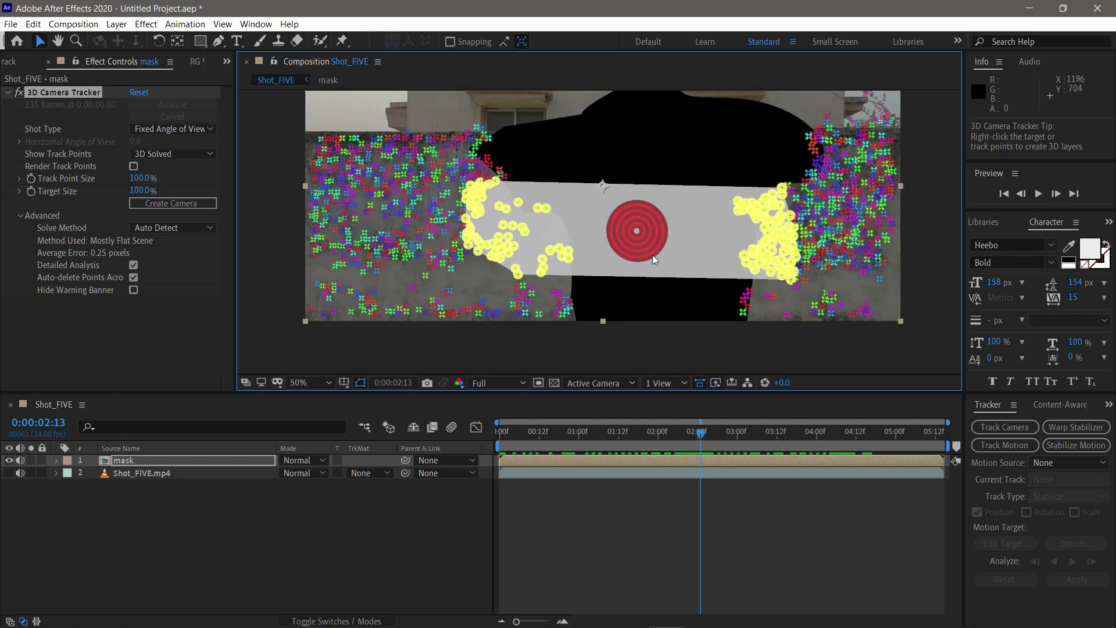
Create a solid and camera from the selected track points
right_click(641, 247)
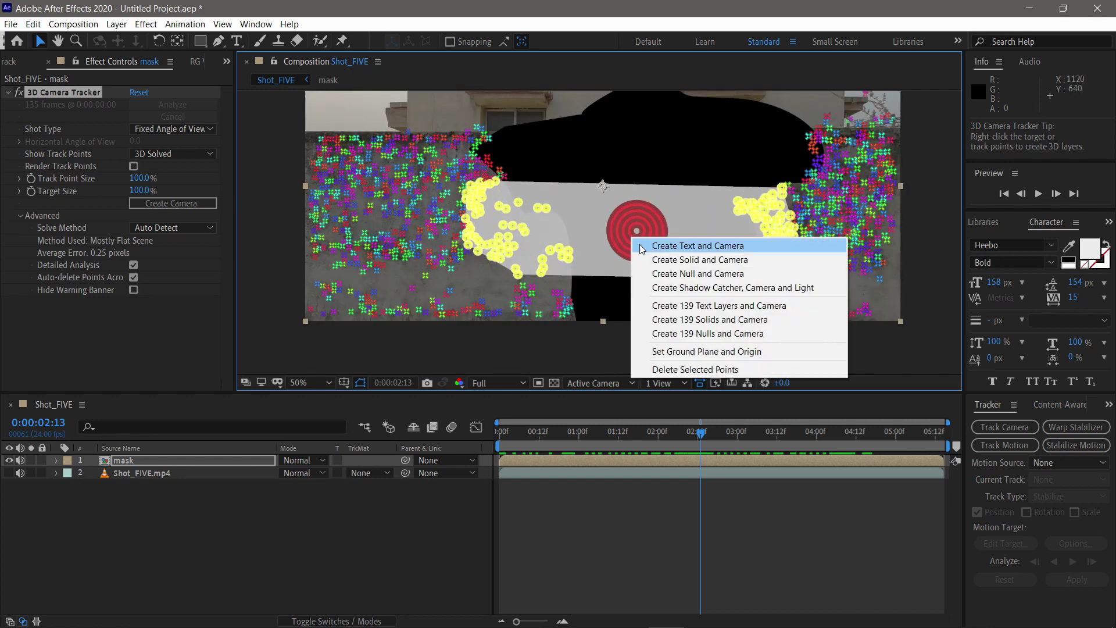
click(708, 266)
click(310, 521)
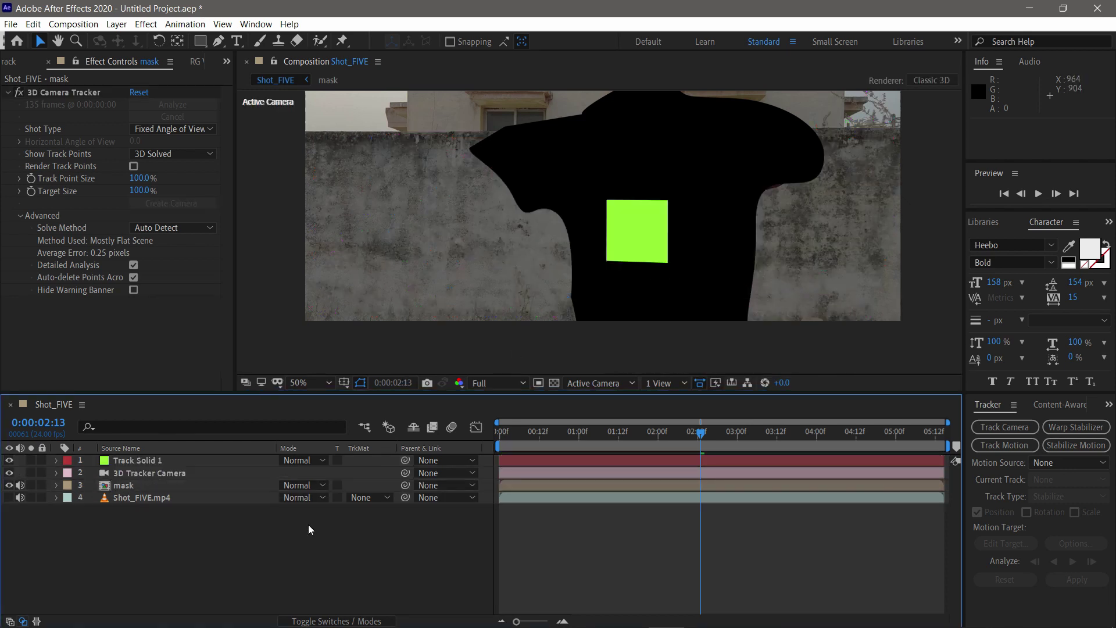
Scale the green track solid across the full width of the wall and align its height and angle with the wall
drag(643, 433, 498, 433)
click(642, 226)
drag(655, 238, 762, 301)
drag(499, 433, 282, 394)
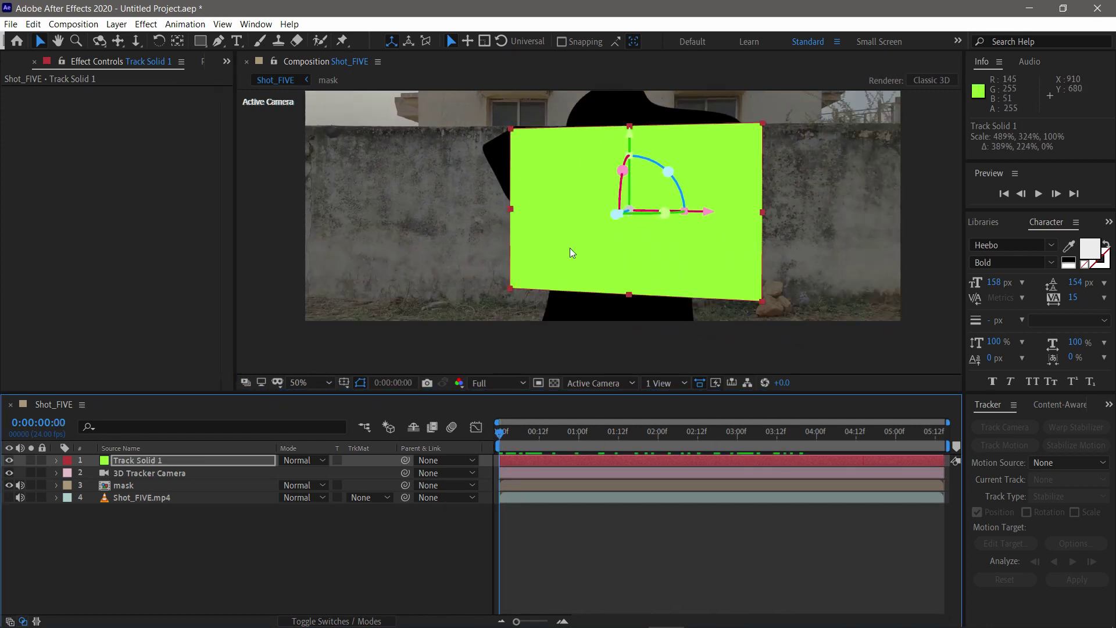
drag(665, 214, 772, 211)
drag(897, 200, 959, 201)
mouse_move(630, 150)
mouse_down()
mouse_move(632, 189)
mouse_move(630, 169)
mouse_up()
Apply the Grid effect to the wall's track solid with a border of 2.0 and check it against the footage
key(ctrl+space)
text(grid)
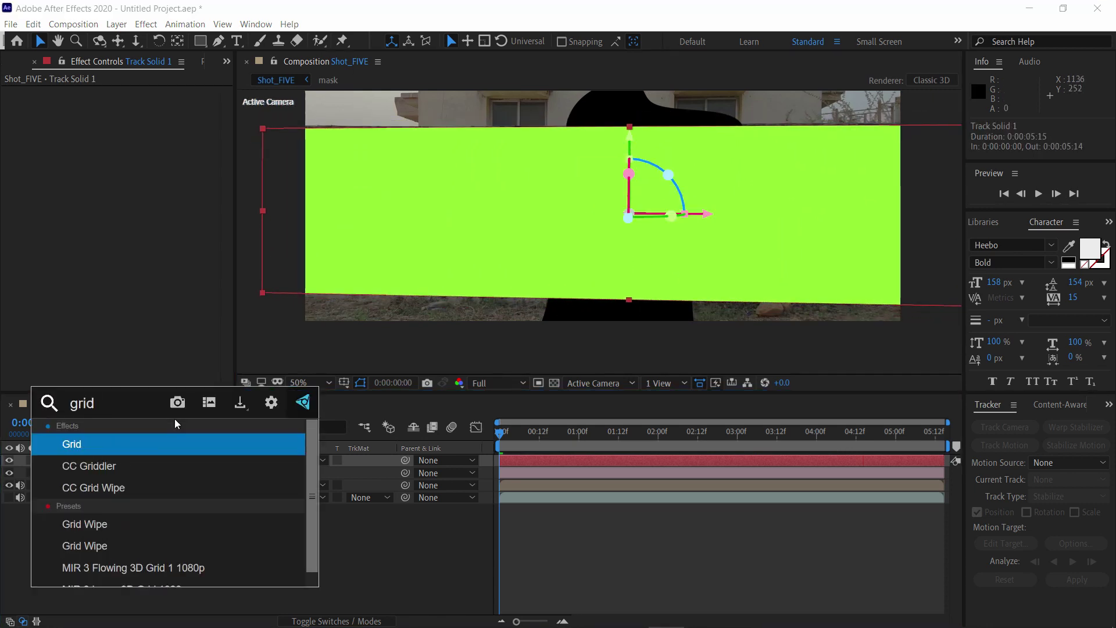
key(Return)
drag(135, 166, 132, 166)
click(349, 535)
mouse_move(500, 433)
mouse_down()
mouse_move(862, 433)
mouse_move(498, 431)
mouse_up()
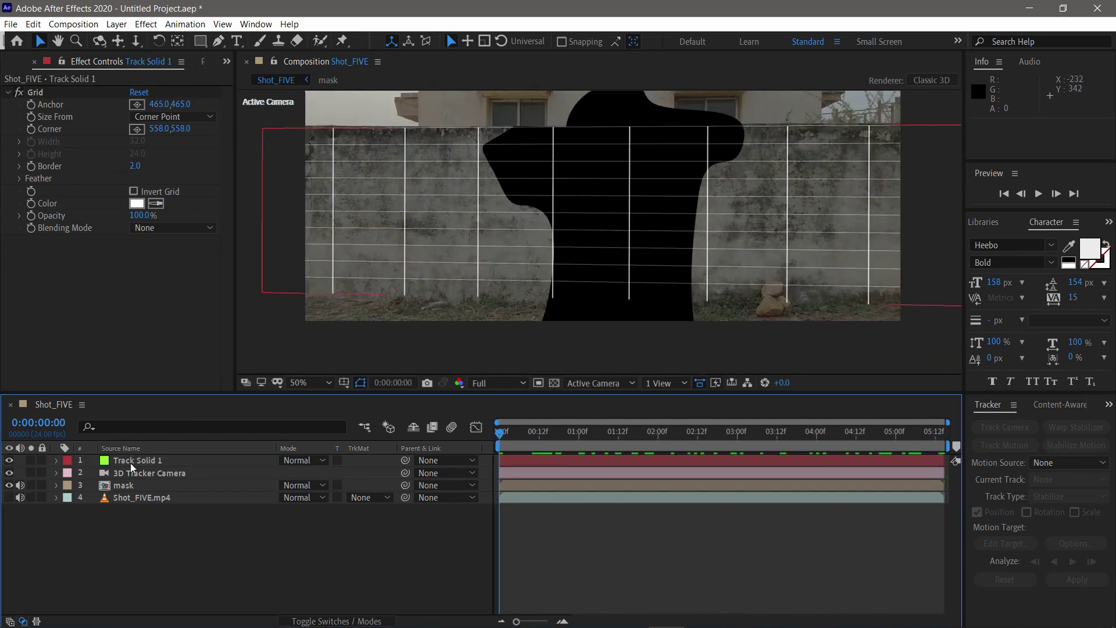
Move the grid solid up by about 24 units to meet the wall's top edge and check the tracking
click(131, 462)
drag(631, 151, 634, 141)
drag(620, 430, 498, 431)
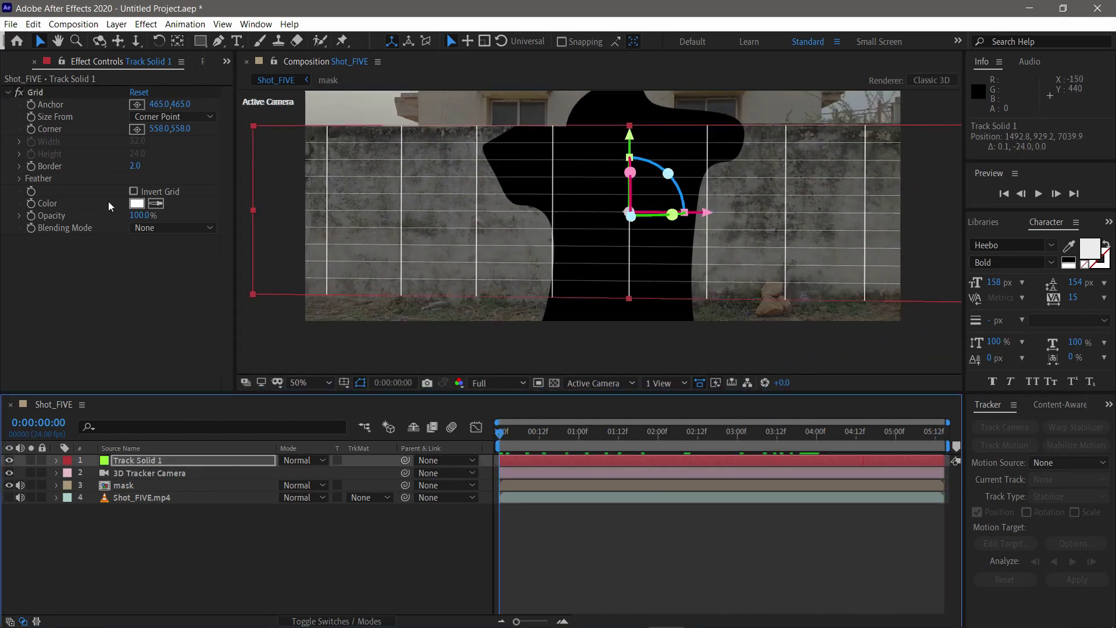
Set the colour of the wall solid's grid to cyan
click(137, 203)
drag(165, 58, 194, 50)
drag(222, 102, 224, 127)
click(336, 38)
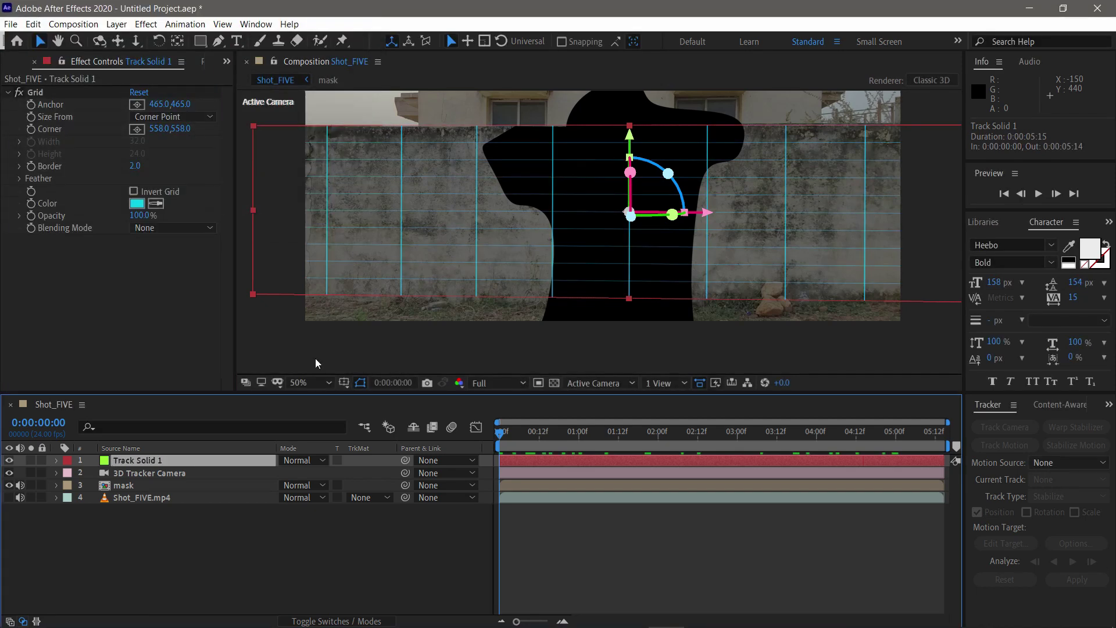
Create a second track solid from the mask layer's track points on the ground near the wall's right end
click(498, 301)
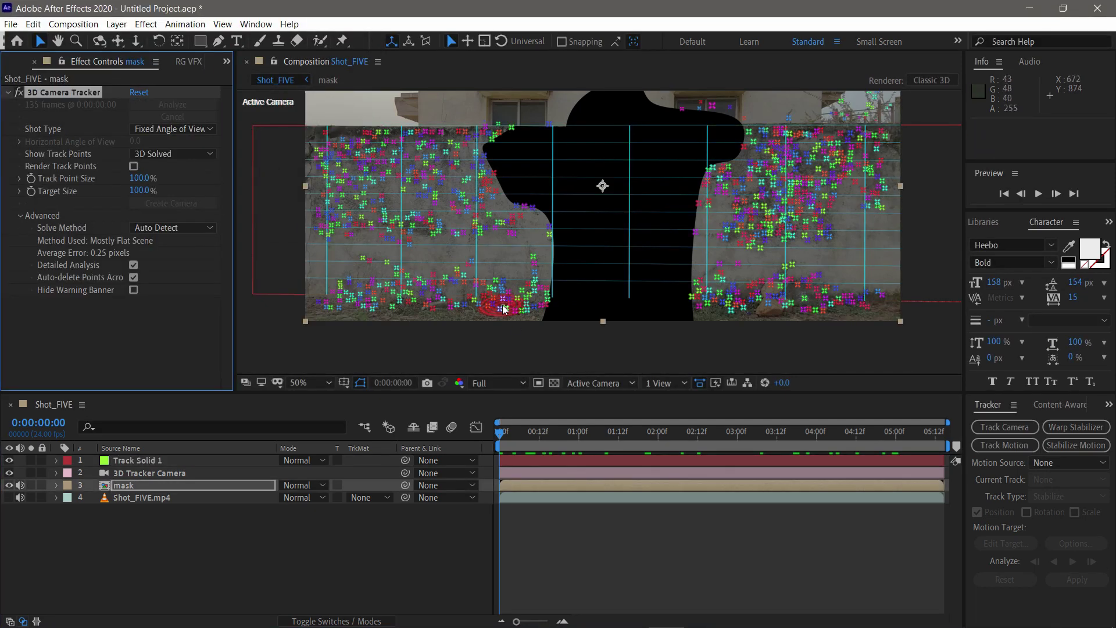
click(874, 292)
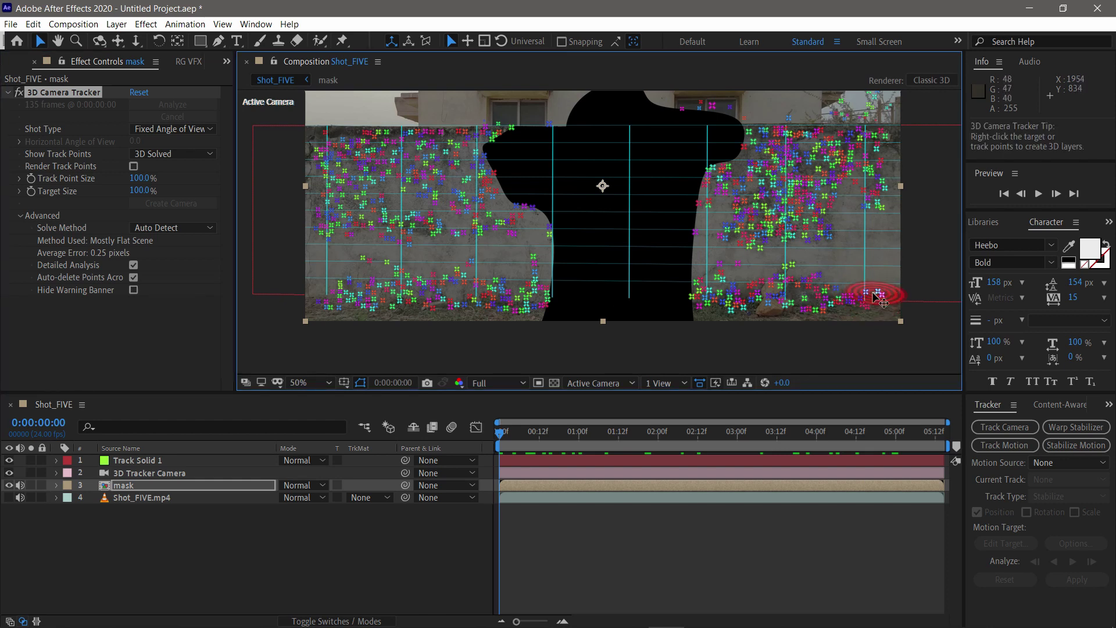
right_click(881, 298)
click(910, 316)
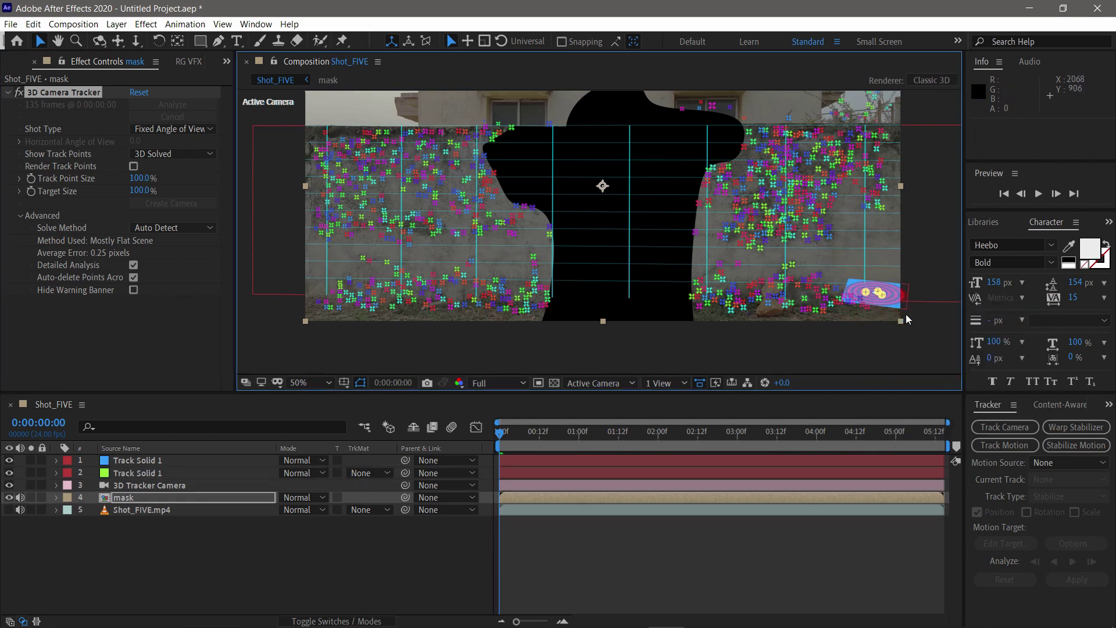
click(875, 312)
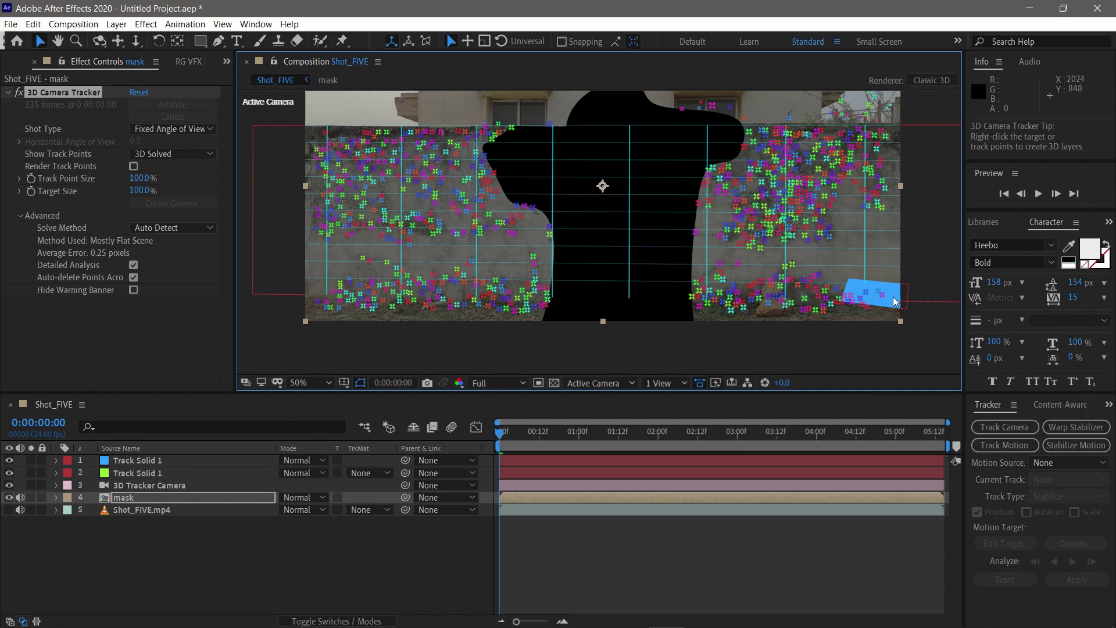
Rotate, enlarge and reposition the blue track solid so it lies flat over the ground in front of the wall
click(171, 465)
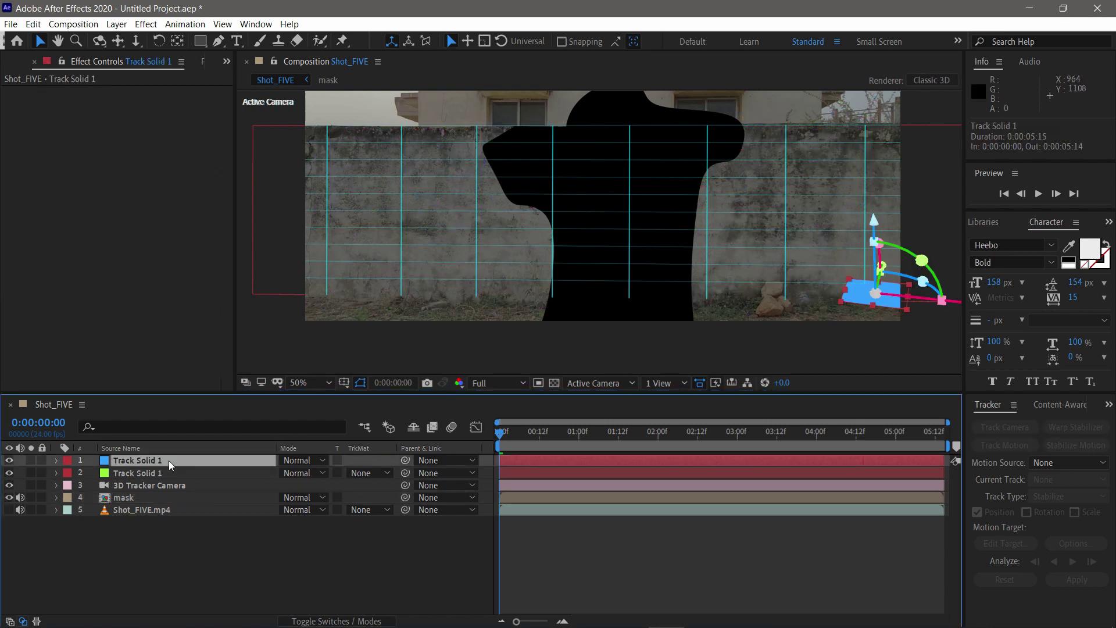
drag(880, 244, 886, 304)
drag(919, 254, 734, 278)
drag(897, 316, 925, 338)
drag(954, 294, 281, 282)
scroll(324, 275, down, 1)
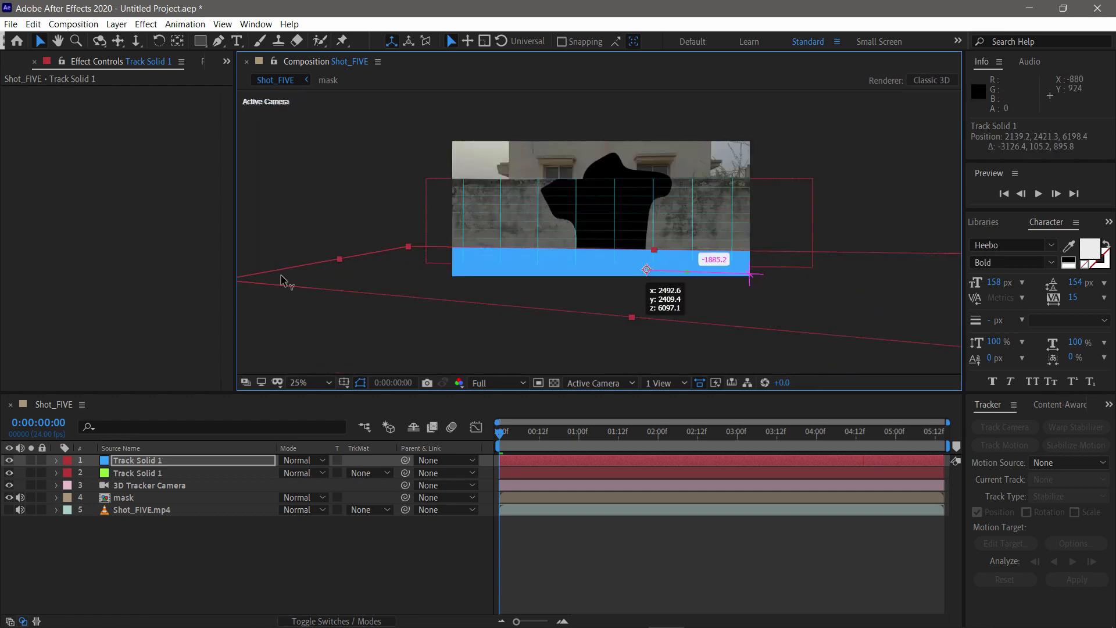
drag(647, 269, 572, 293)
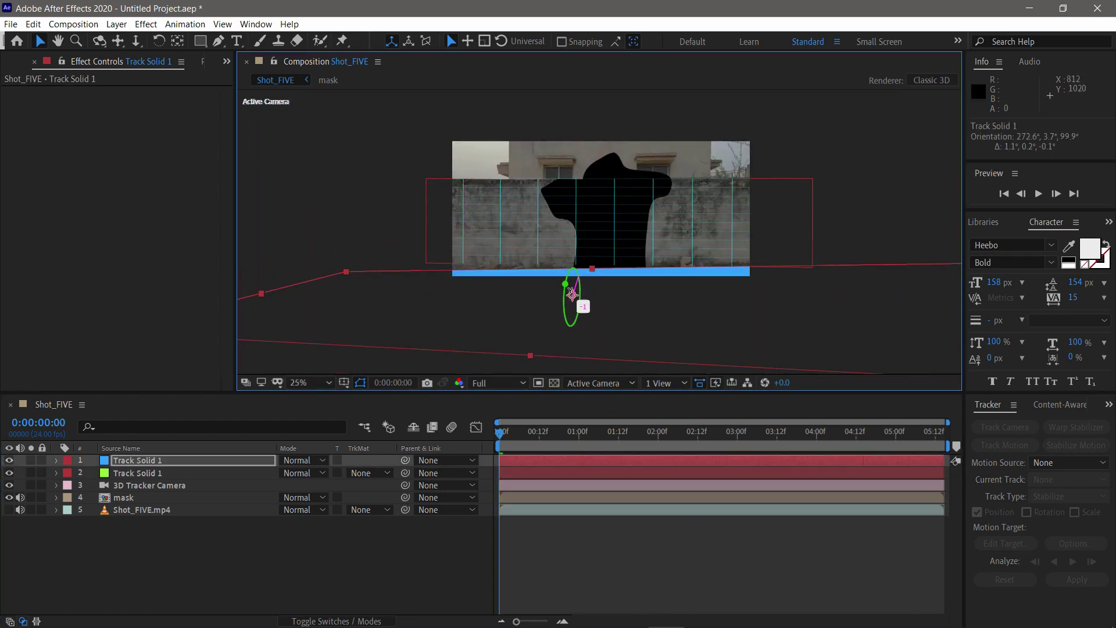
key(period)
Rename the blue ground solid's layer as Ground
click(124, 463)
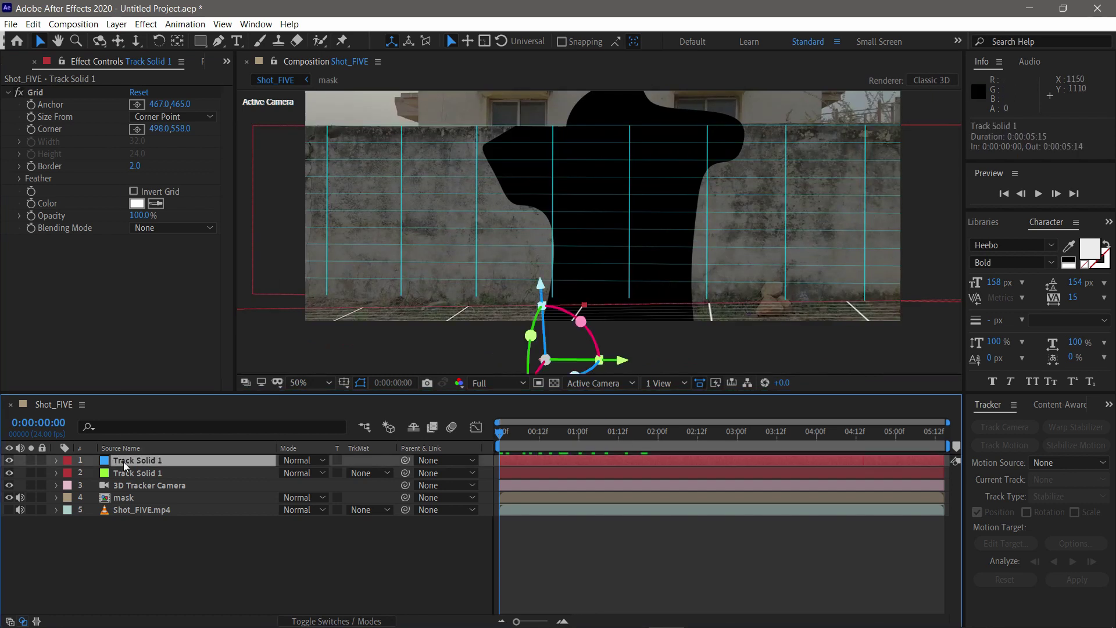
right_click(124, 465)
click(145, 446)
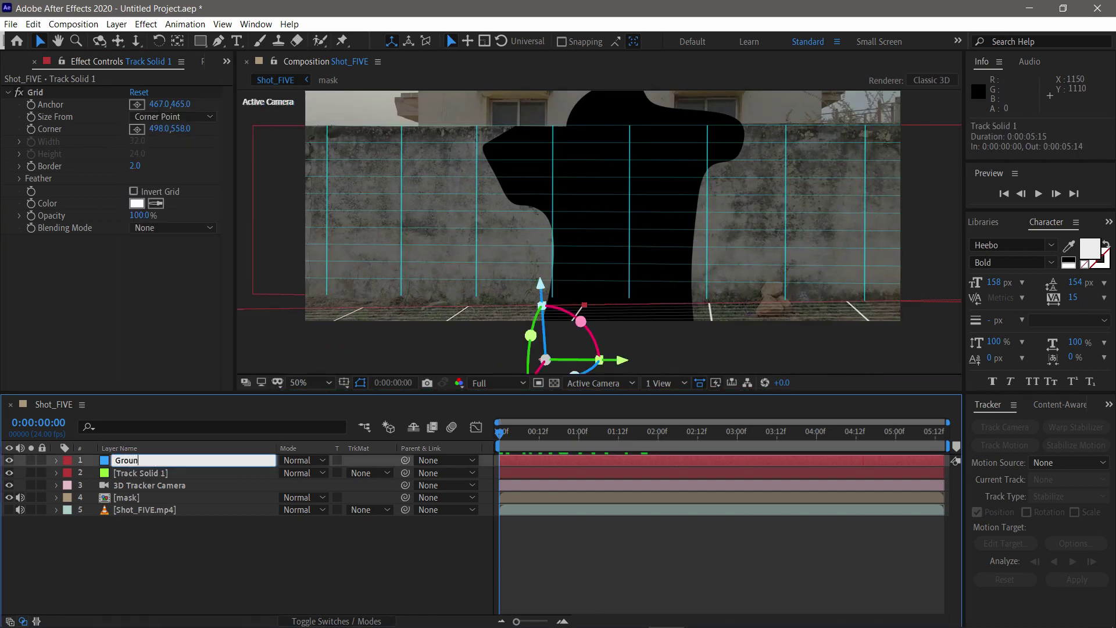
text(Ground)
key(Return)
Rename the green track solid's layer as wall
click(167, 476)
right_click(168, 477)
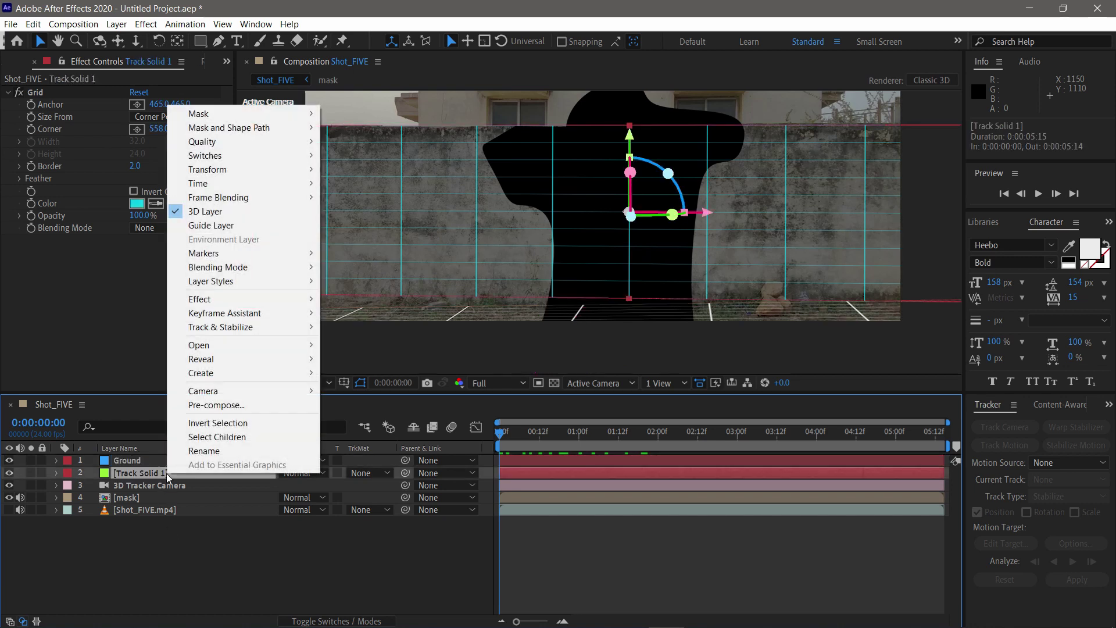
click(191, 455)
text(w)
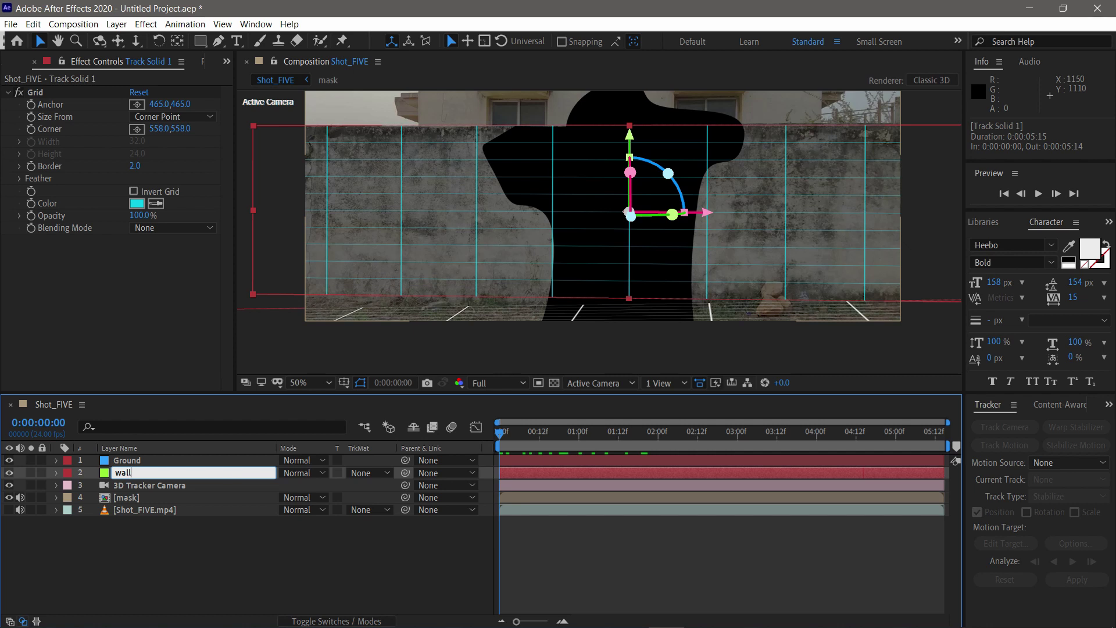
text(all)
key(Return)
Normalize the 3D track with Normalize Track, transforming the wall layer too, and stack wall and Ground below Shot_FIVE.mp4
drag(134, 462, 131, 479)
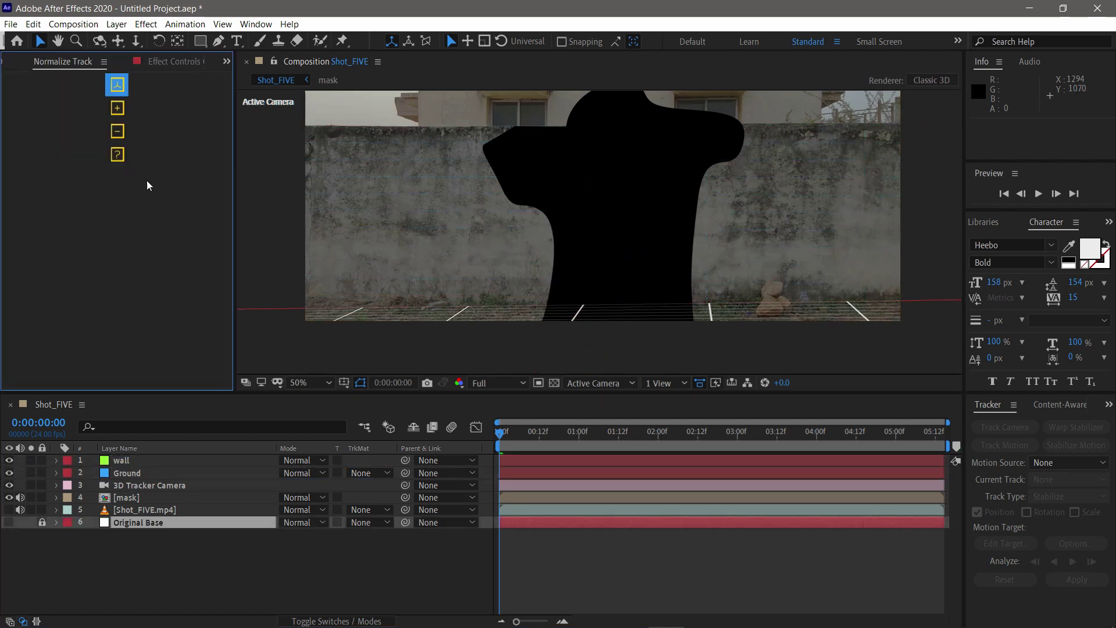
click(121, 460)
click(114, 108)
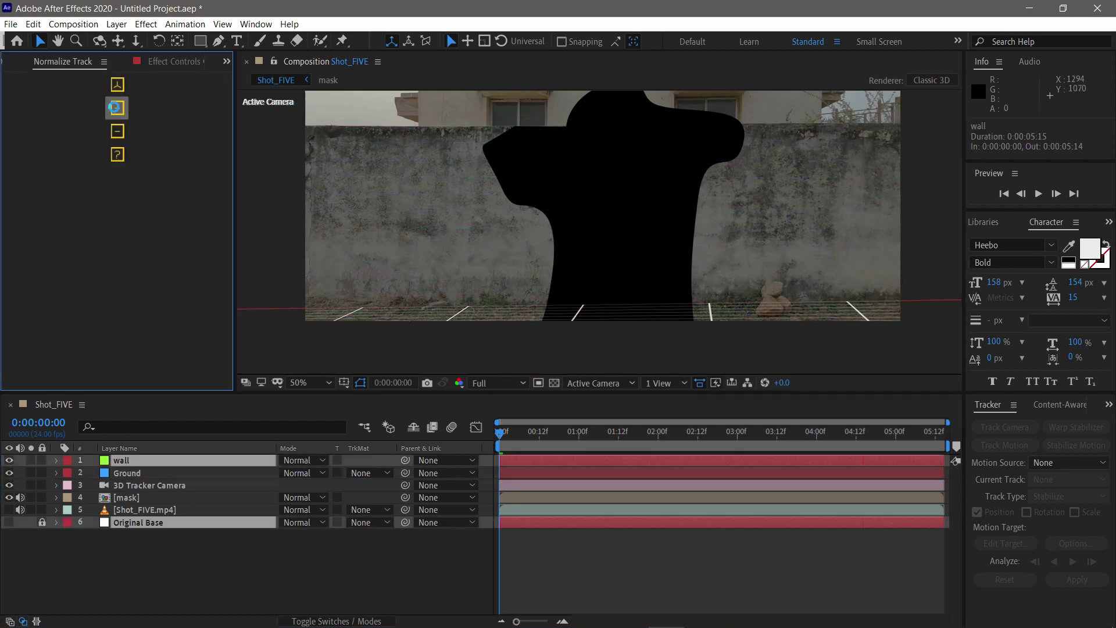
drag(500, 434, 468, 461)
click(133, 473)
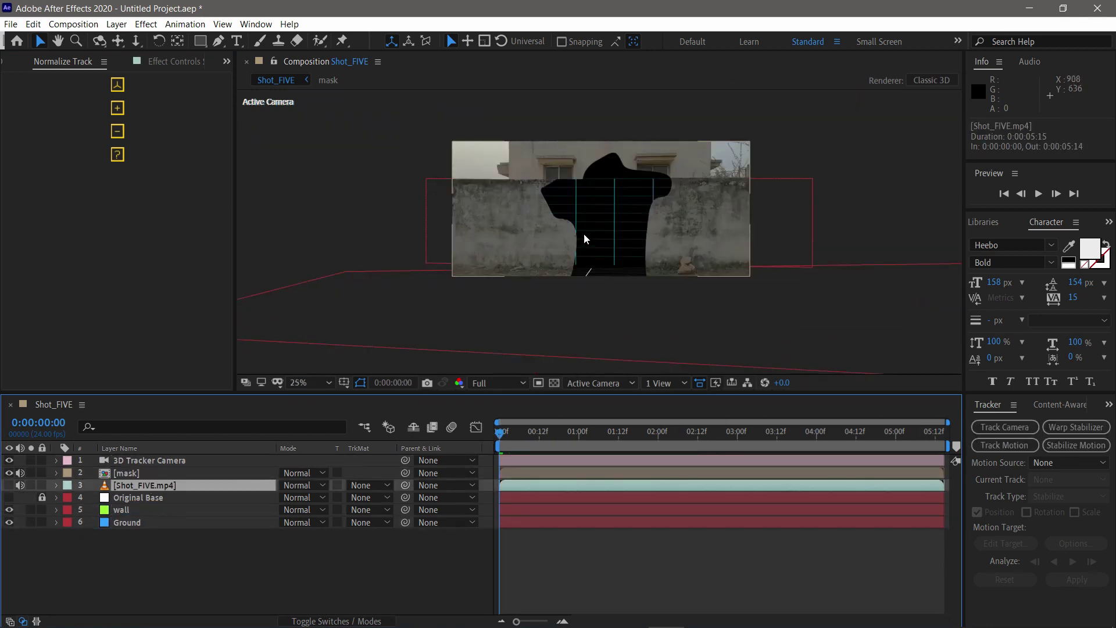
Inside the mask composition, disable Mask 1 on Shot_FIVE.mp4 and check the full footage back in the Shot_FIVE composition
double_click(141, 475)
click(134, 459)
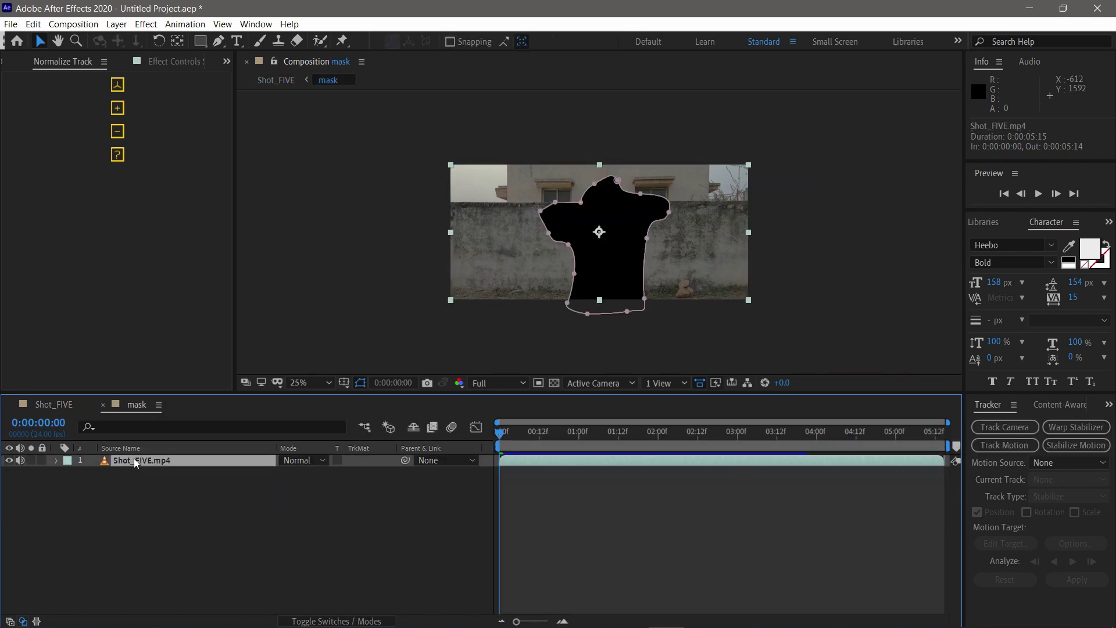
key(m)
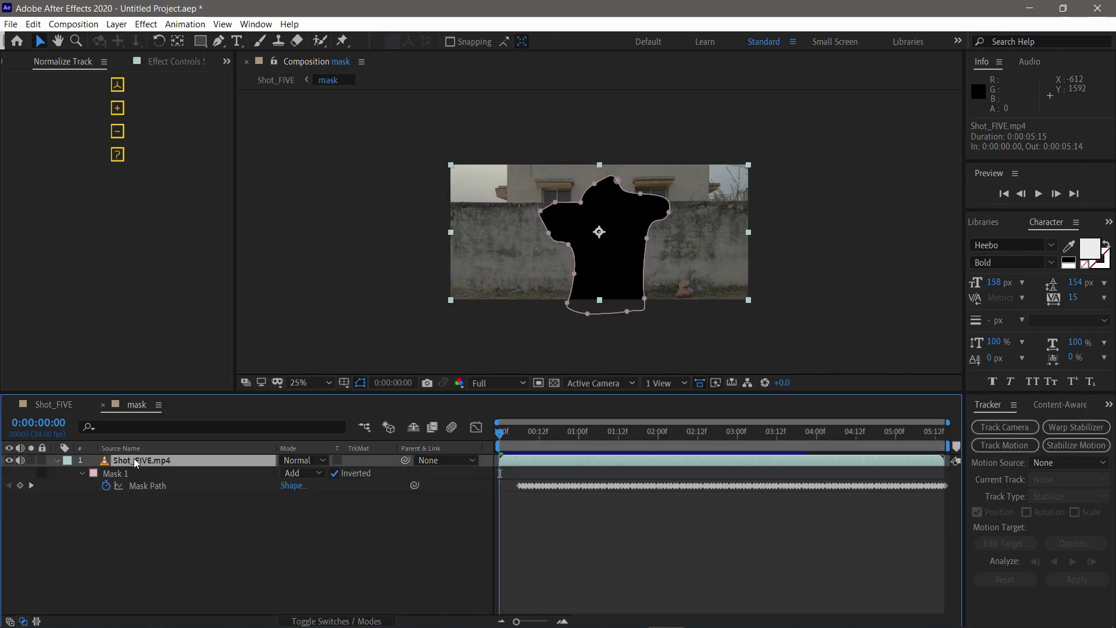
click(295, 472)
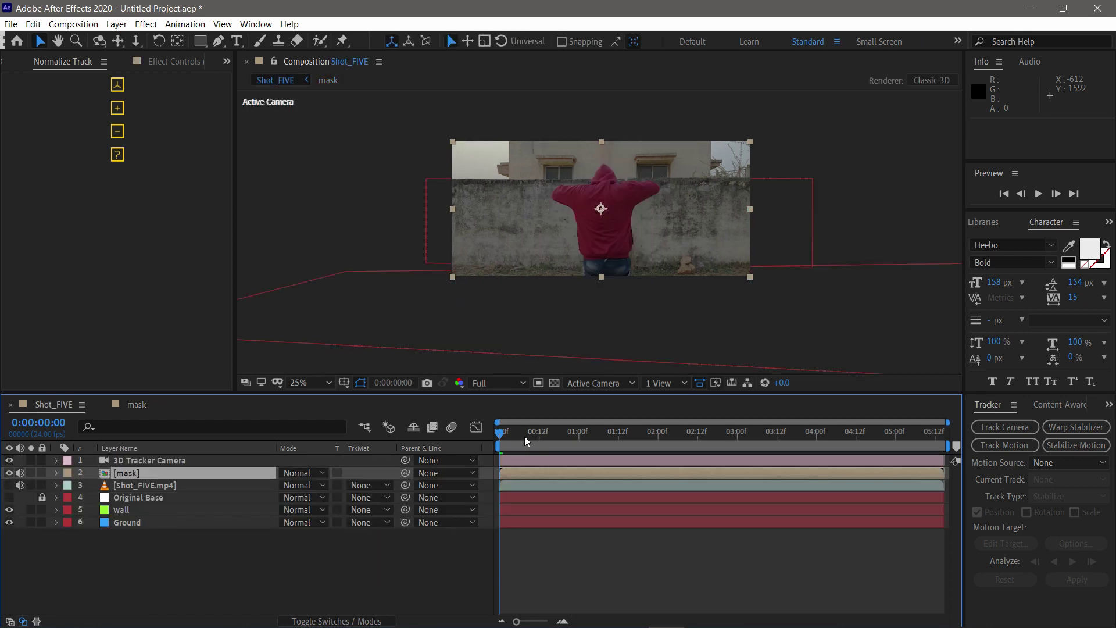
drag(525, 436, 418, 449)
Move the wall layer to the top of the Shot_FIVE layer stack
click(119, 521)
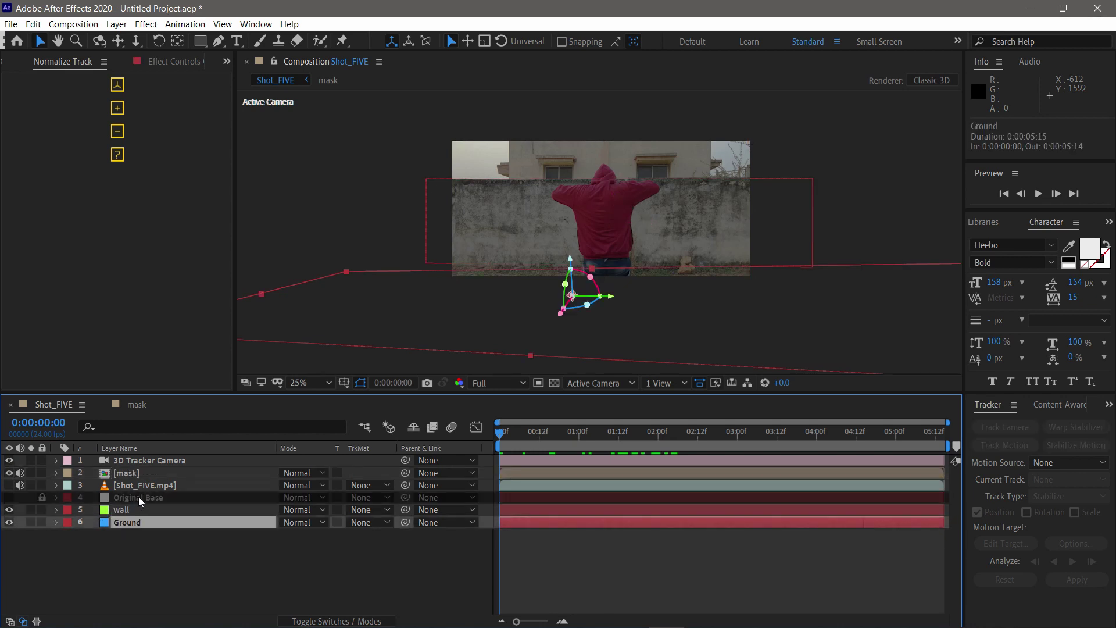
drag(131, 509, 129, 456)
click(625, 355)
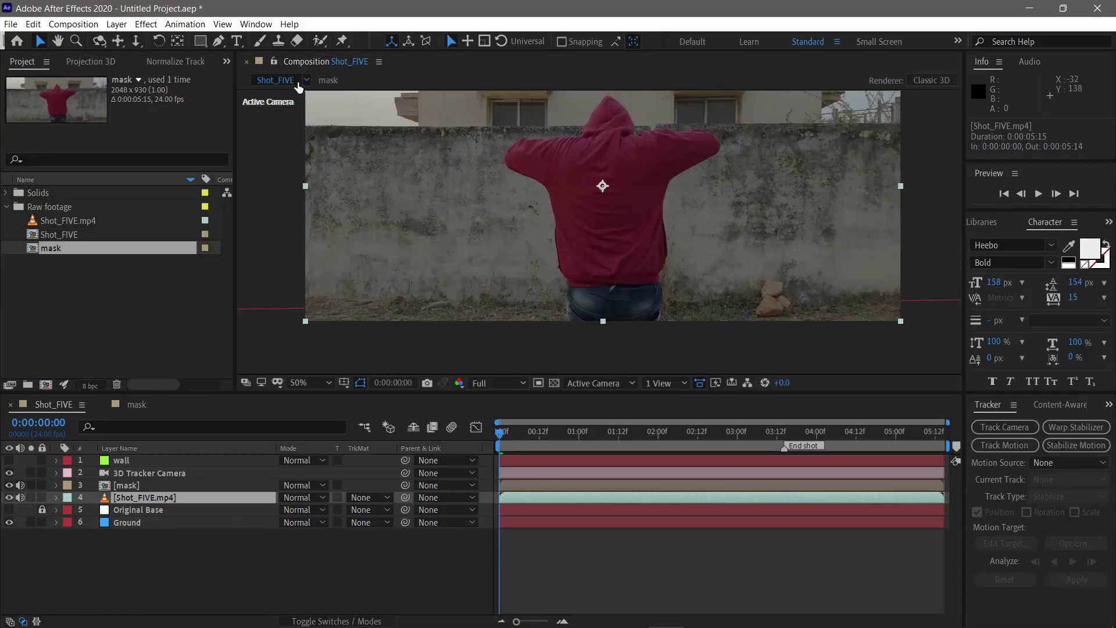
Open Shot_FIVE.mp4 in its layer view with the Roto Brush tool and enlarge the viewer
click(319, 42)
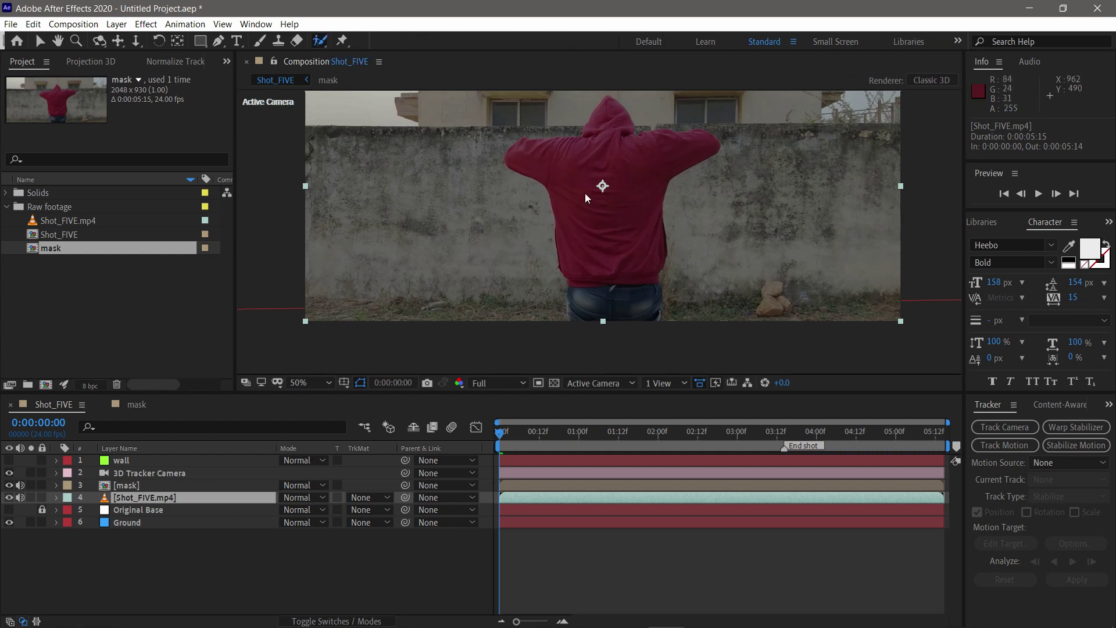
double_click(568, 170)
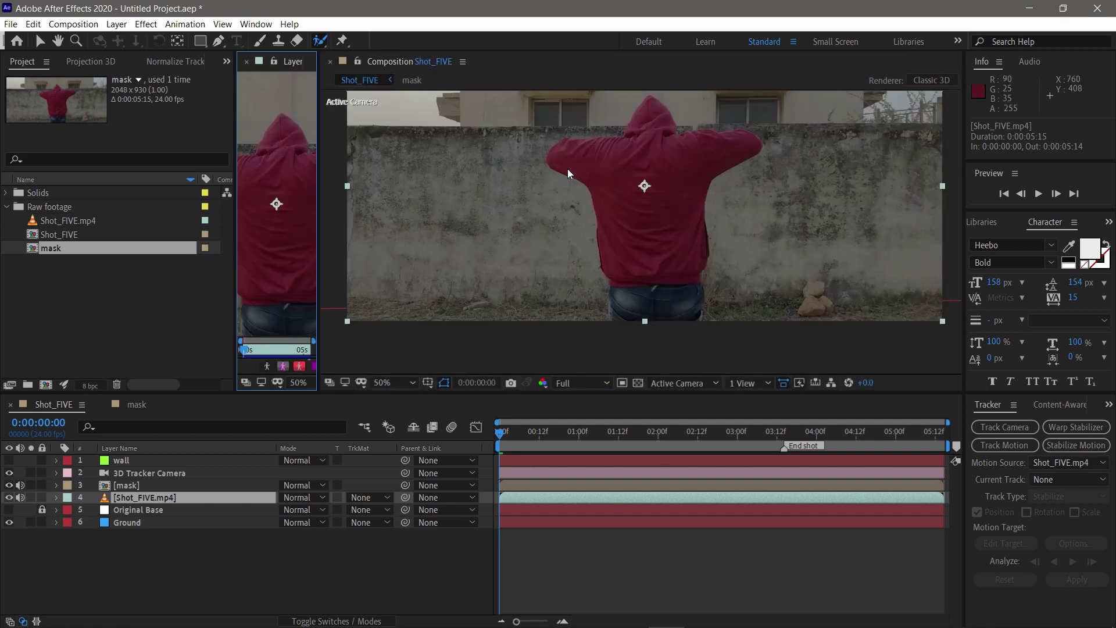
drag(318, 113, 1024, 121)
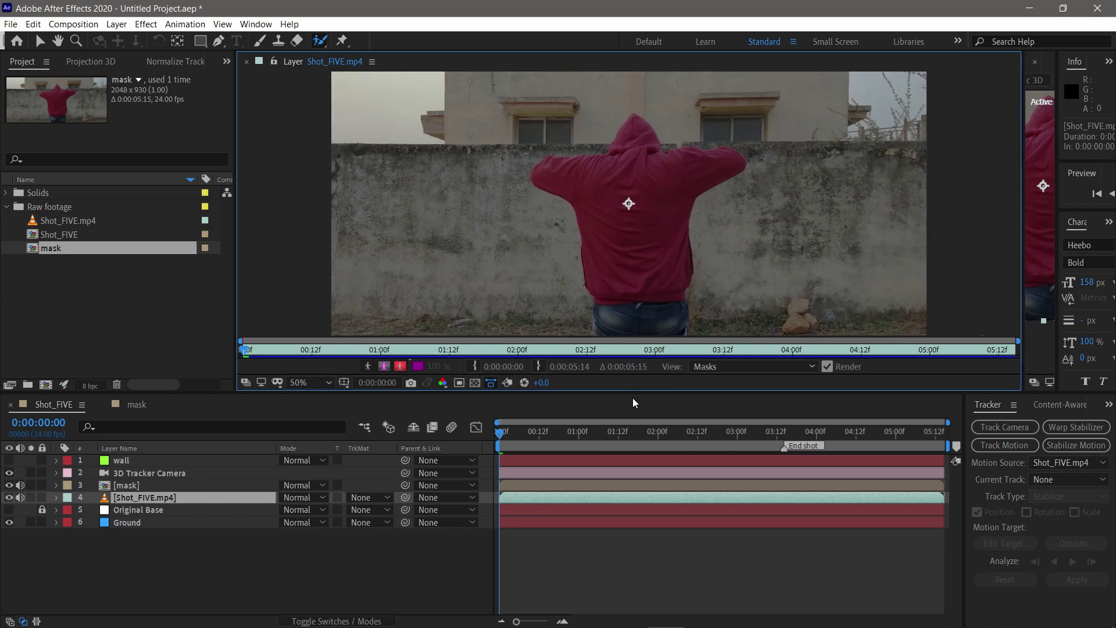
drag(633, 397, 619, 449)
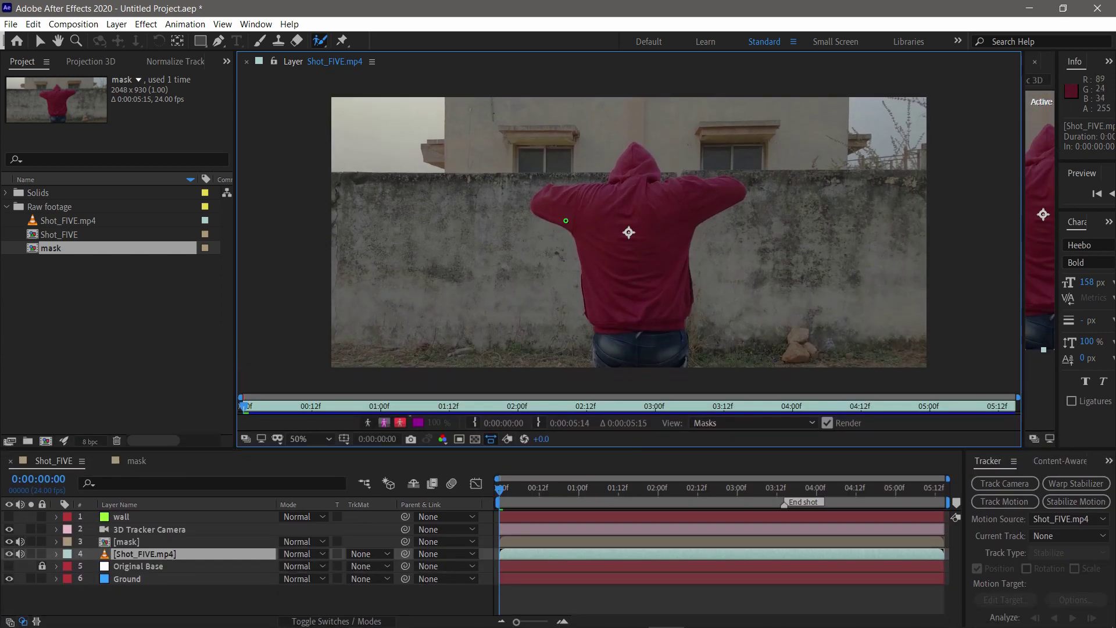
At 0:00:00:00, resize the Roto Brush and paint over the person in the red hoodie as the foreground
key(space)
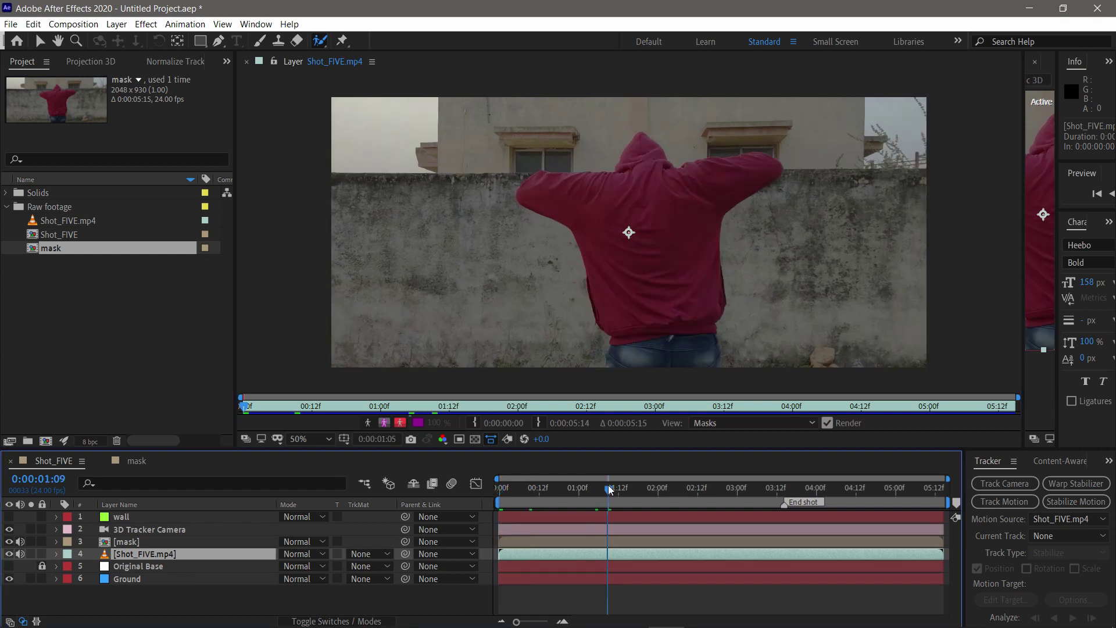
click(498, 485)
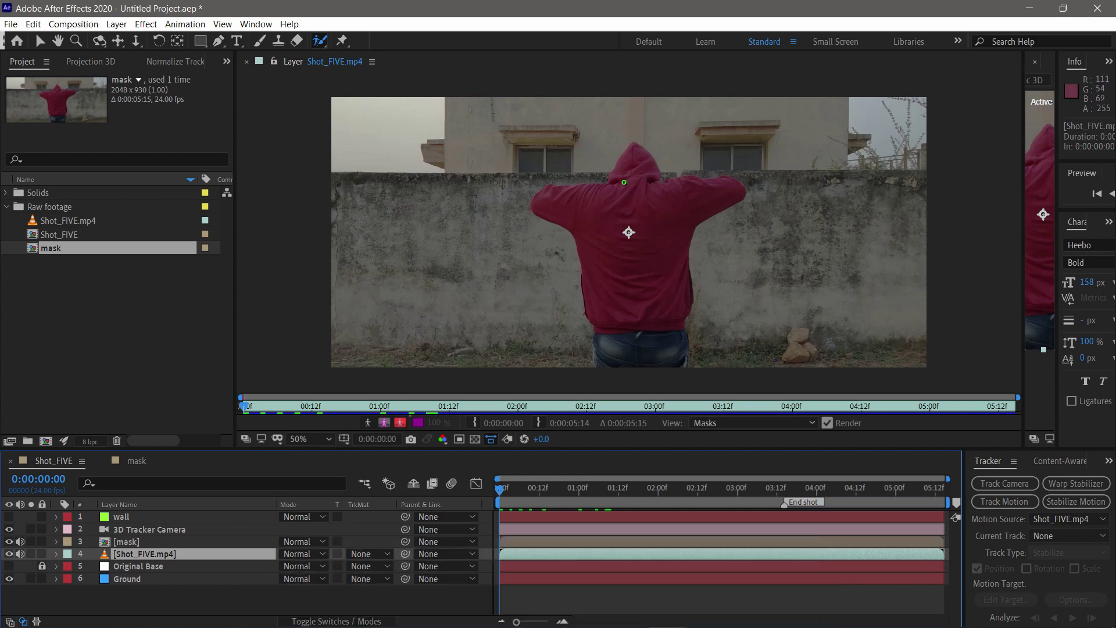
ctrl+drag(624, 182, 646, 183)
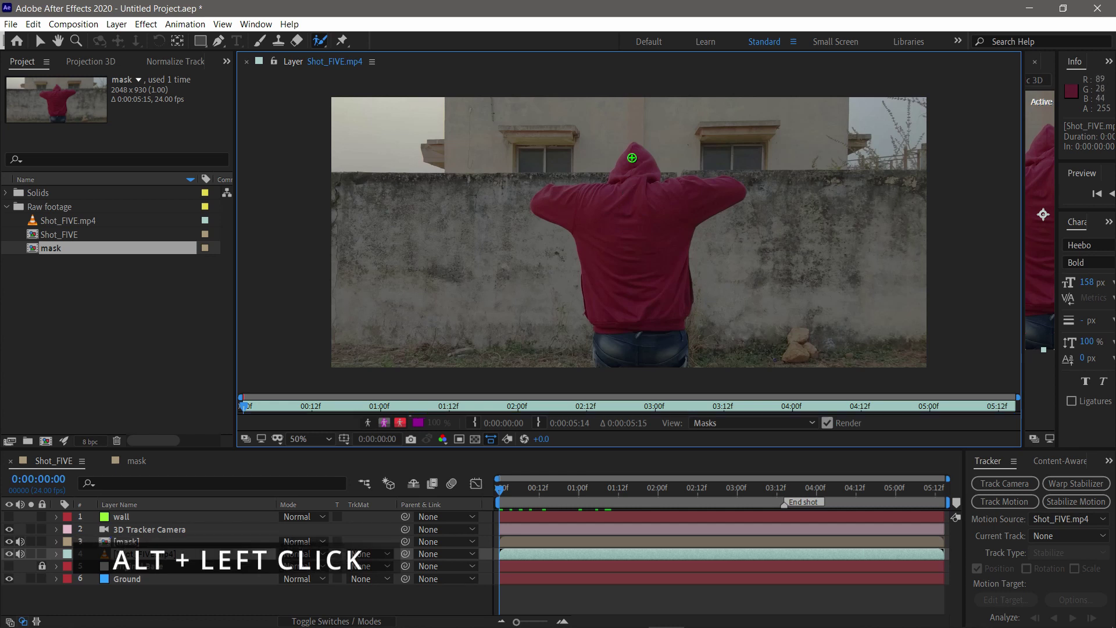
mouse_move(634, 151)
mouse_down()
mouse_move(632, 177)
mouse_move(559, 195)
mouse_move(598, 245)
mouse_move(604, 343)
mouse_move(622, 360)
mouse_move(660, 359)
mouse_move(673, 350)
mouse_move(674, 224)
mouse_move(718, 198)
mouse_move(648, 175)
mouse_move(633, 153)
mouse_up()
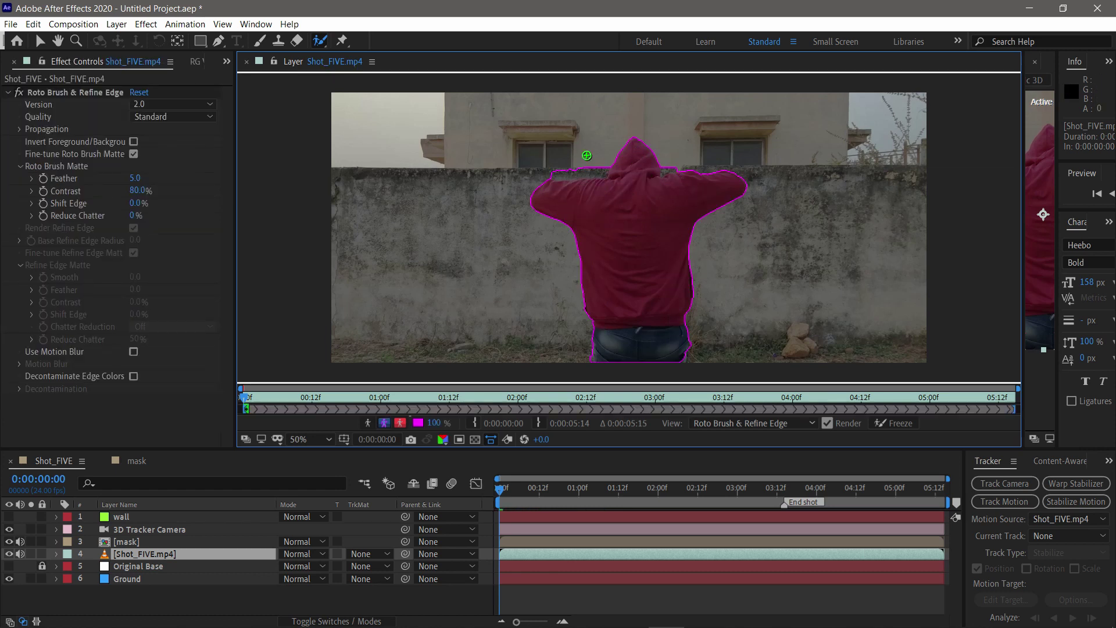
Subtract the wall areas above the shoulders on both sides of the hood from the roto selection
key(period)
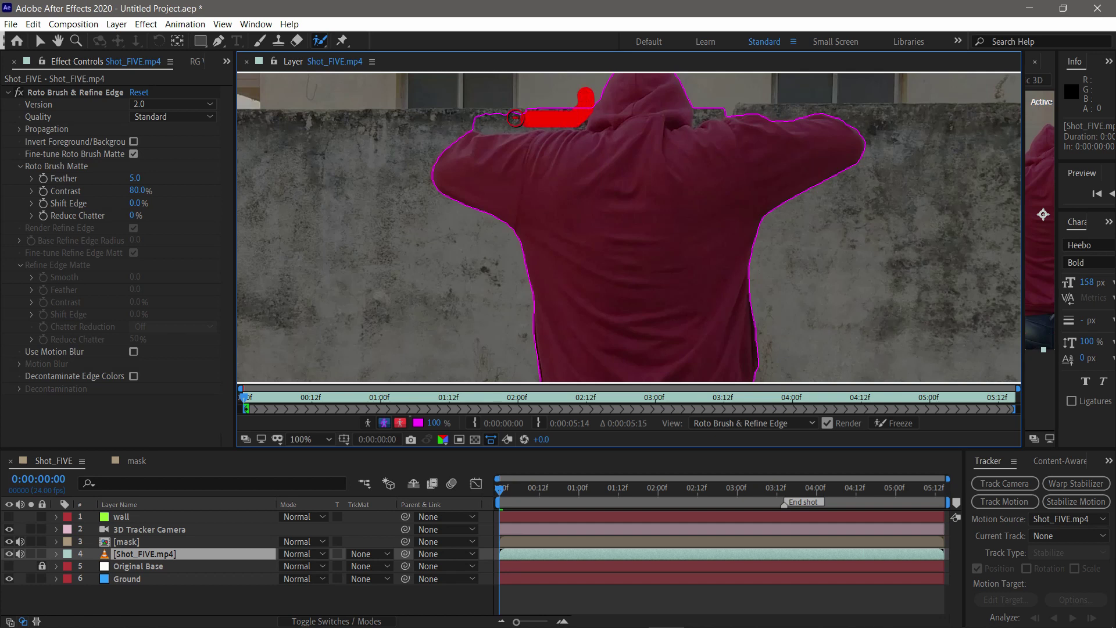
drag(465, 121, 462, 114)
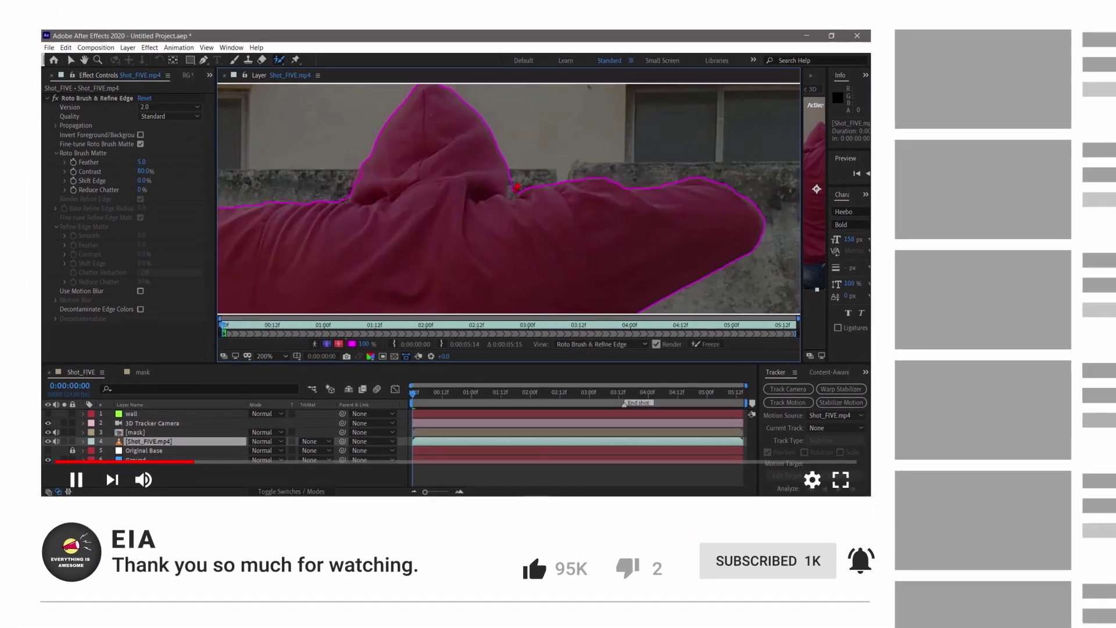
drag(509, 183, 502, 191)
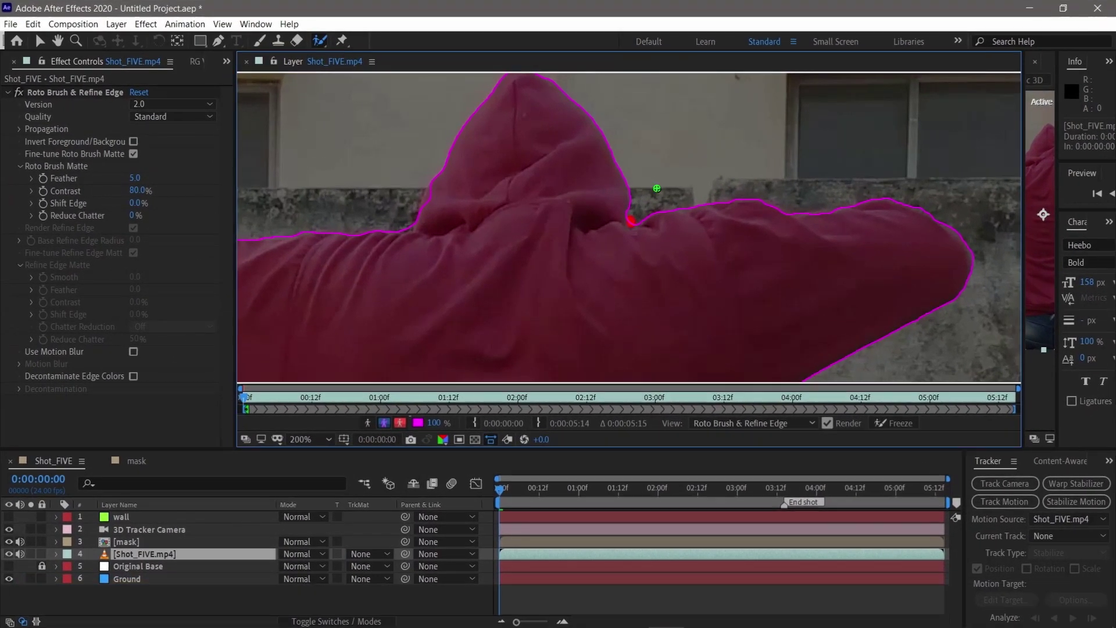
Propagate the roto selection from 0:00:00:00 and add the raised hands to the foreground from about 0:00:02:08 on
key(space)
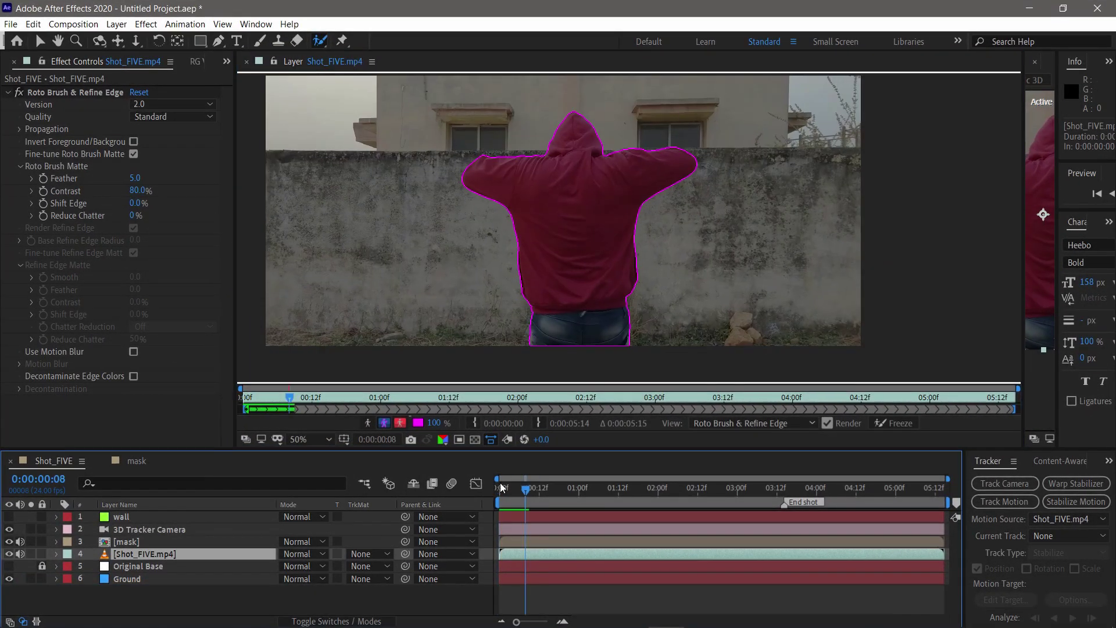
scroll(585, 234, down, 1)
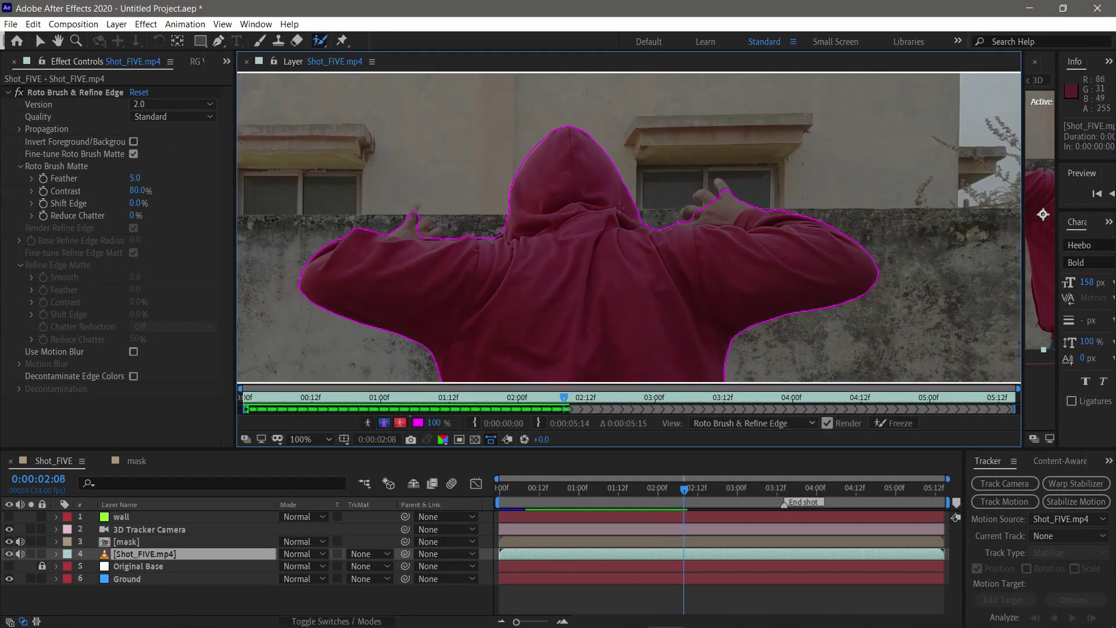
key(Page_Down)
drag(703, 223, 707, 225)
key(Page_Down)
drag(426, 210, 427, 203)
key(Page_Down)
drag(725, 232, 749, 225)
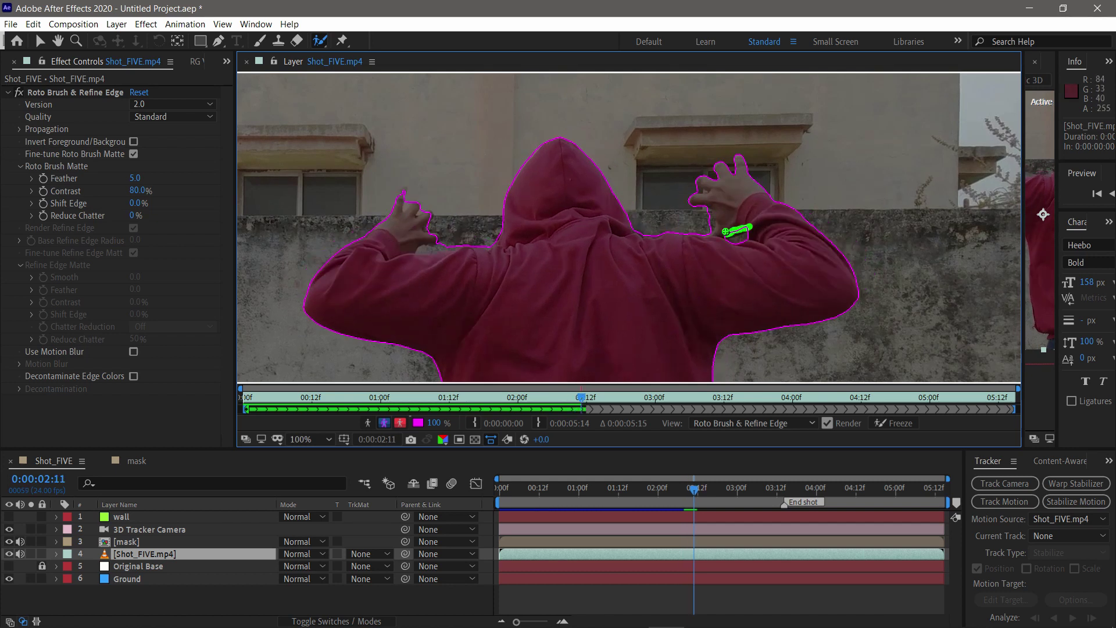
key(Page_Down)
drag(721, 175, 716, 177)
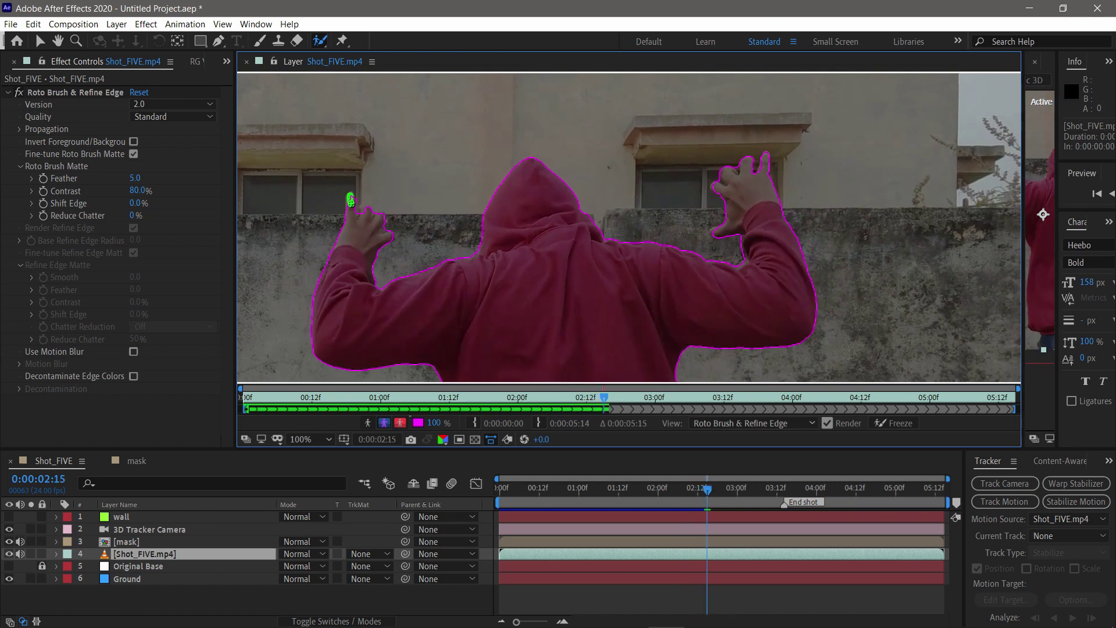
Continue frame by frame to 0:00:02:22 and add both lowered forearms to the roto foreground
key(Page_Down)
key(Page_Down)
key(Page_Down)
key(Page_Down)
key(Page_Down)
key(Page_Down)
drag(491, 262, 531, 195)
drag(531, 195, 512, 242)
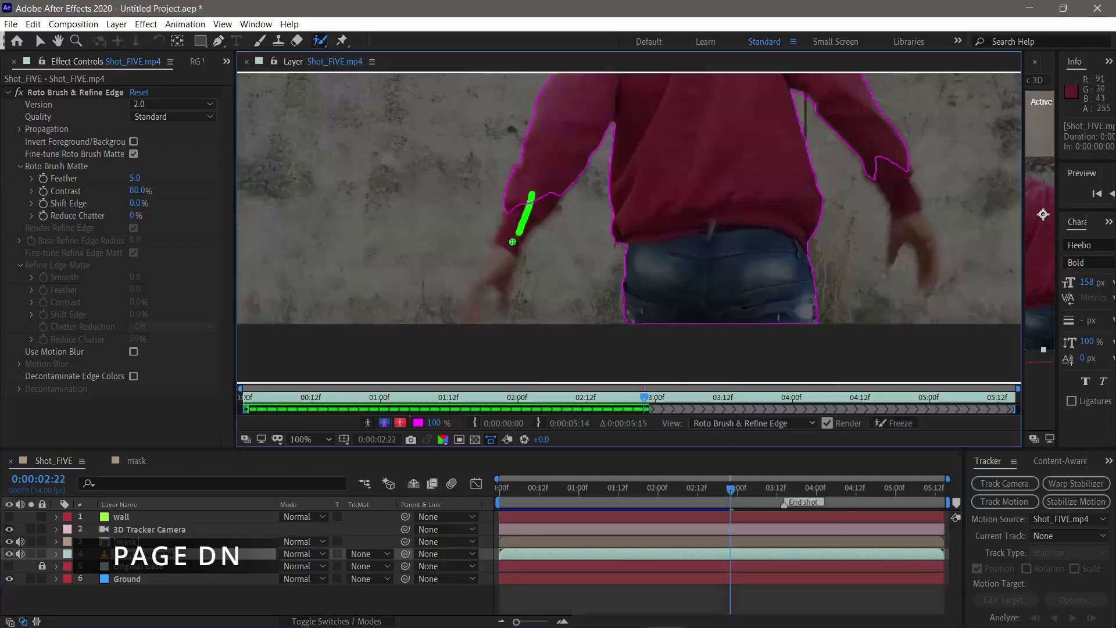
drag(913, 209, 923, 234)
key(Page_Up)
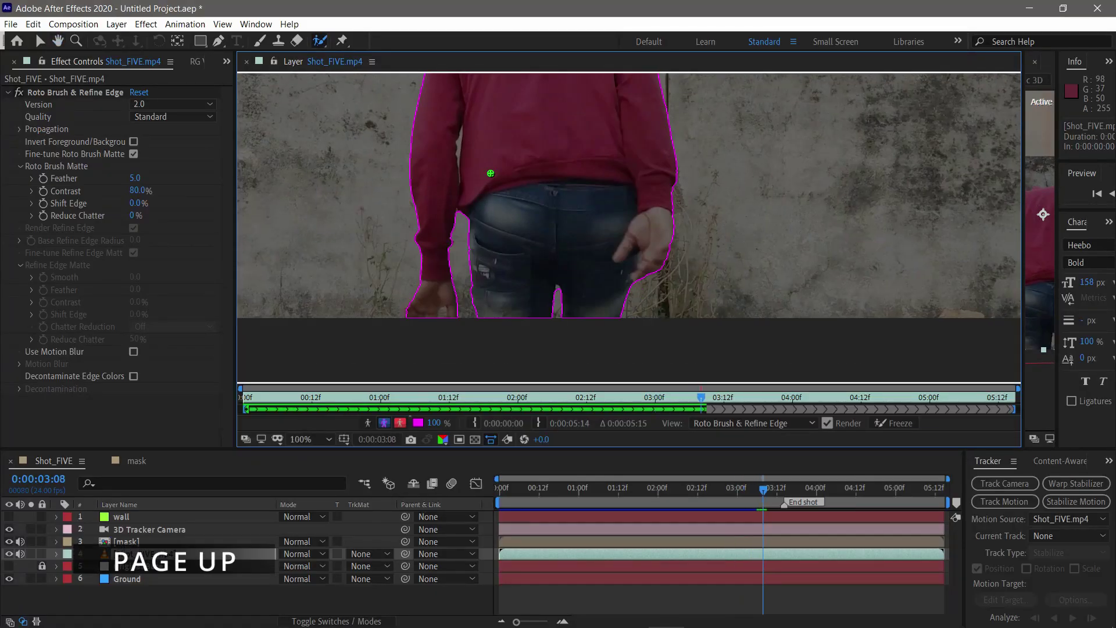
Propagate the roto selection frame by frame up to about 0:00:03:13, checking the outline around the hands
scroll(491, 174, up, 1)
scroll(576, 226, down, 1)
key(Page_Down)
key(Page_Down)
key(Page_Down)
key(Page_Down)
key(Page_Down)
key(Page_Down)
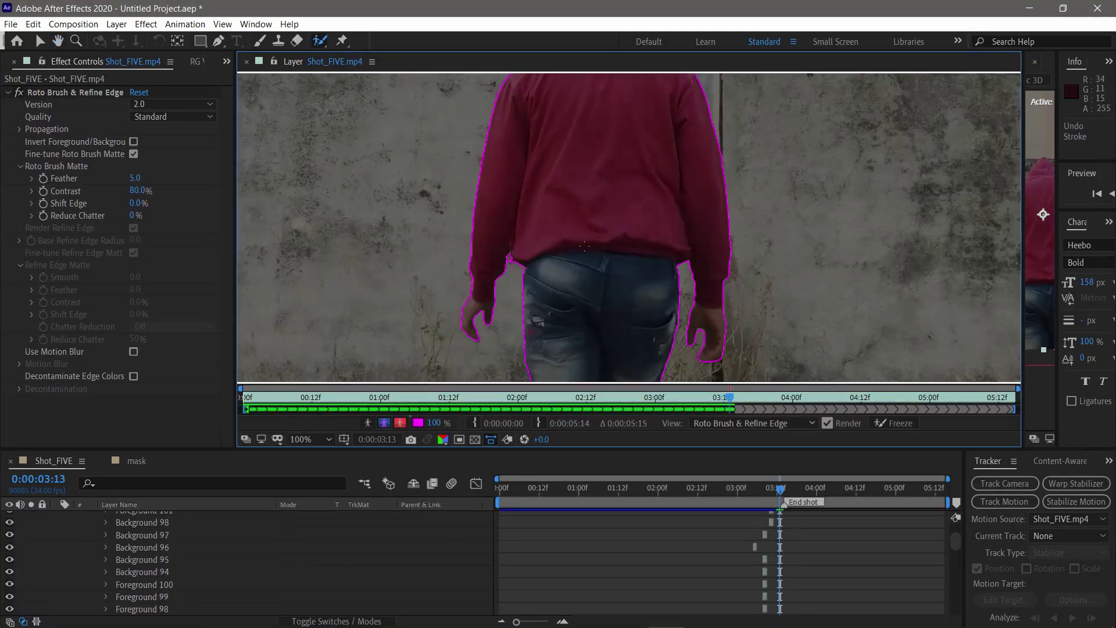
Undo the last roto stroke and go back to the earlier frames around 0:00:01:17 to recheck the hood and shoulder outline
key(ctrl+z)
scroll(608, 163, down, 1)
drag(733, 399, 704, 400)
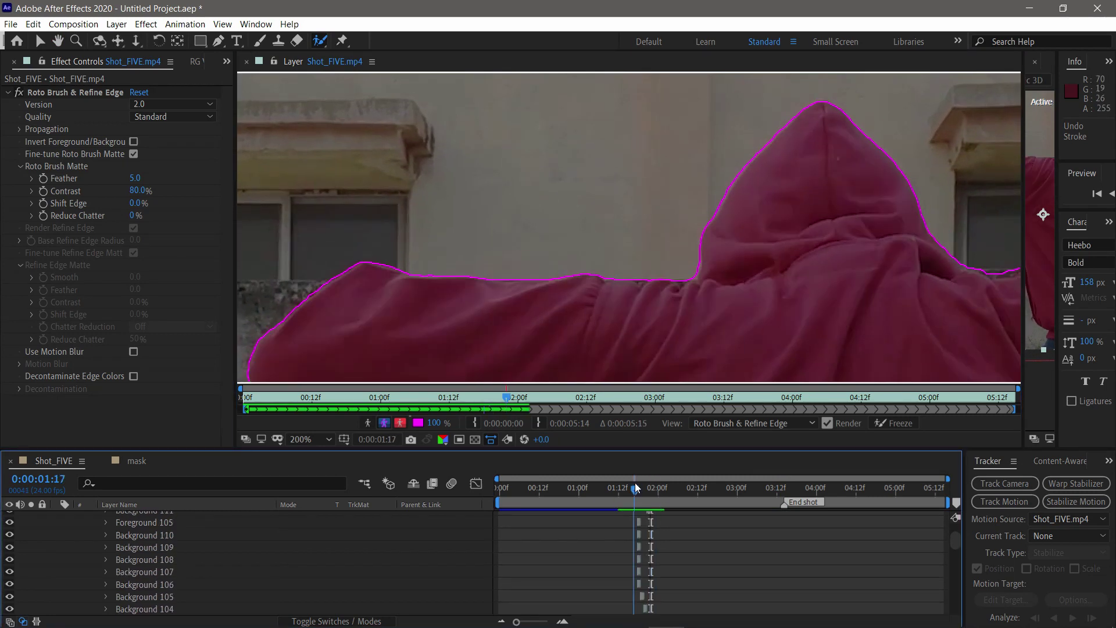
drag(810, 174, 642, 90)
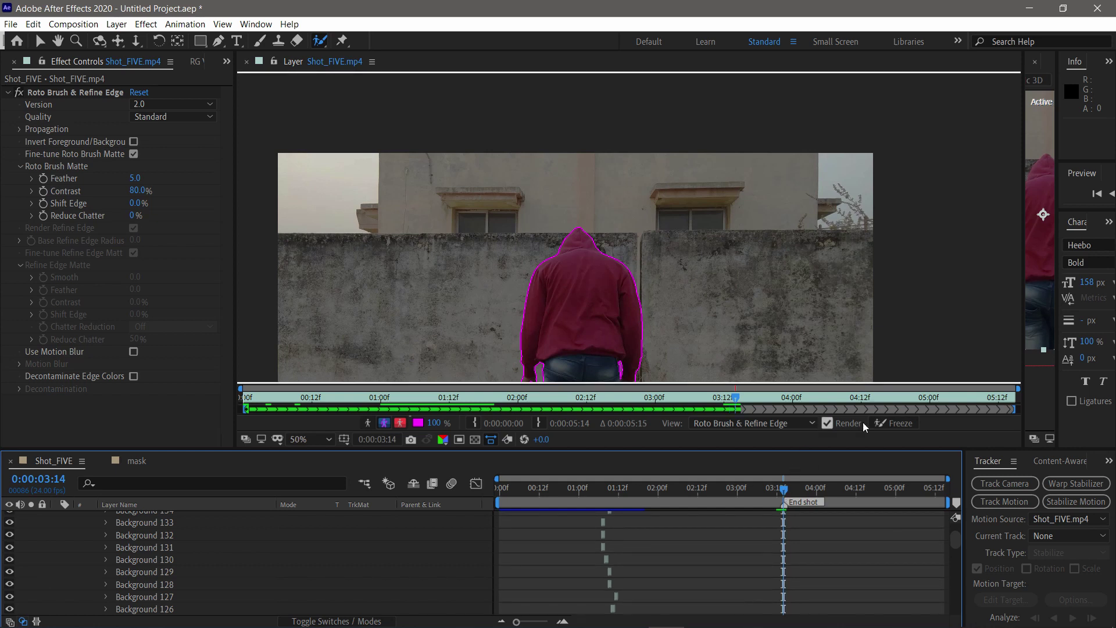
Freeze the Roto Brush propagation and display the cutout's alpha matte
click(880, 422)
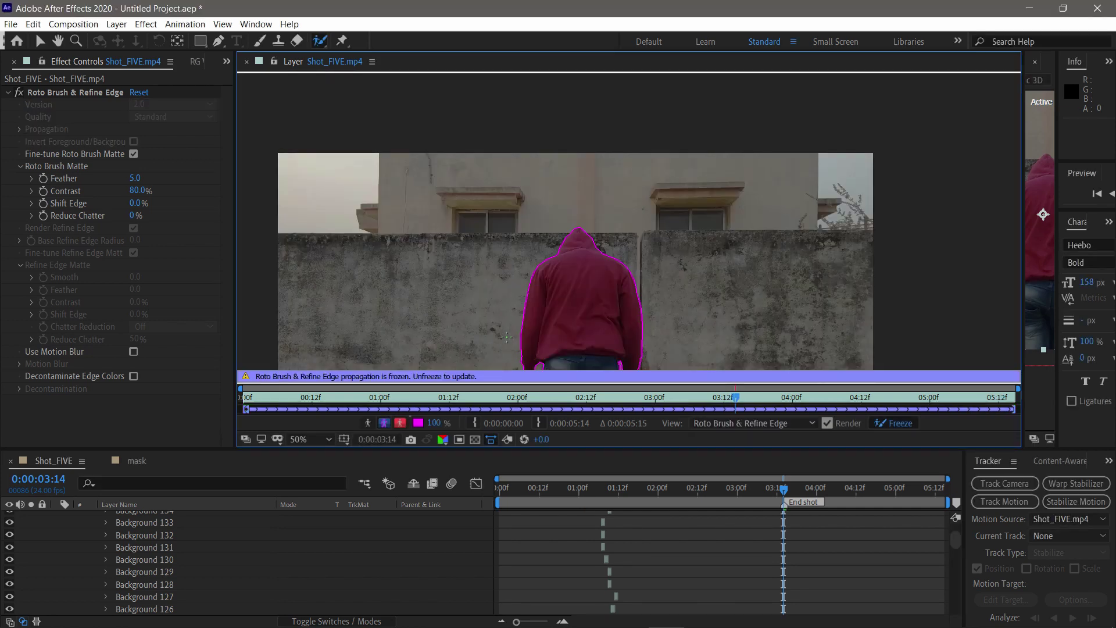
click(368, 423)
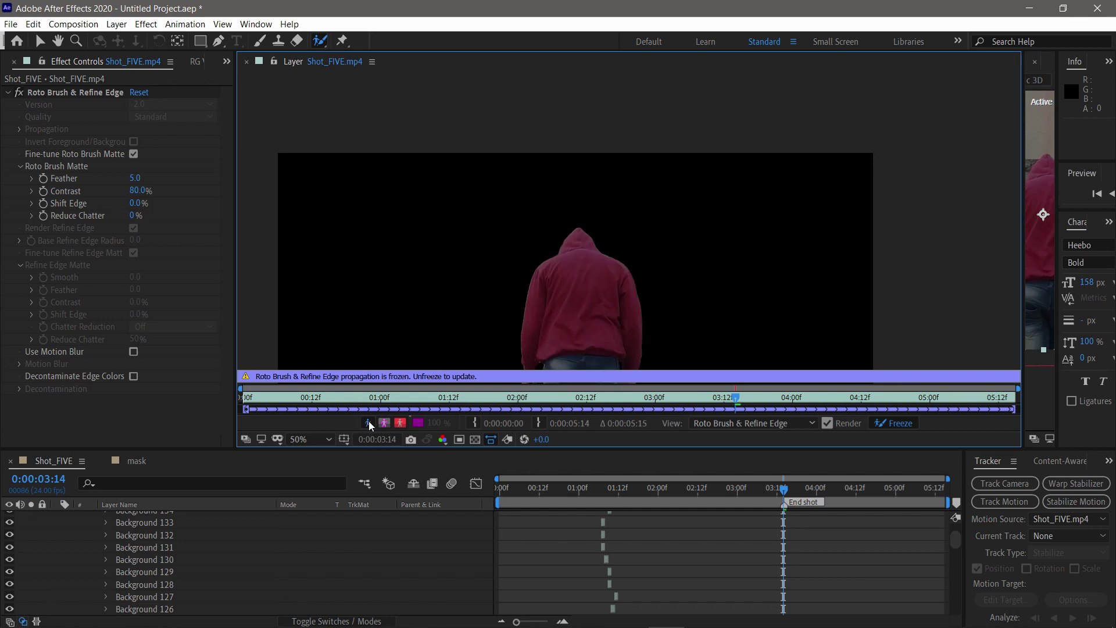
click(369, 424)
click(368, 423)
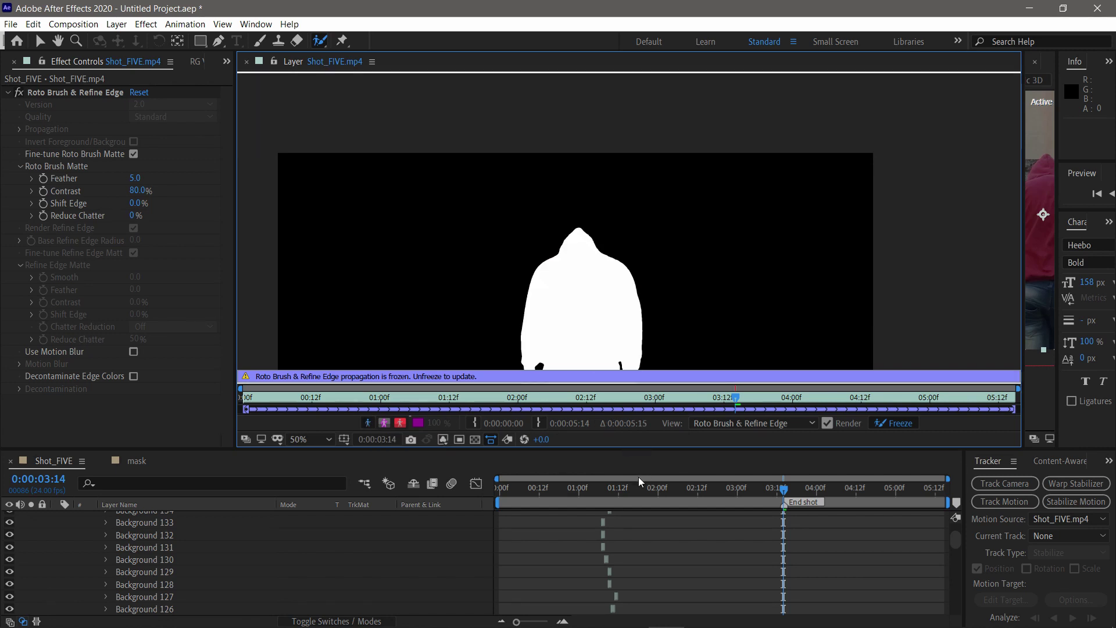
Close the Shot_FIVE.mp4 layer view, collapse its properties at 0:00:02:06 in the composition, and hide the mask layer
click(247, 62)
drag(626, 489, 677, 498)
scroll(469, 556, up, 10)
click(56, 554)
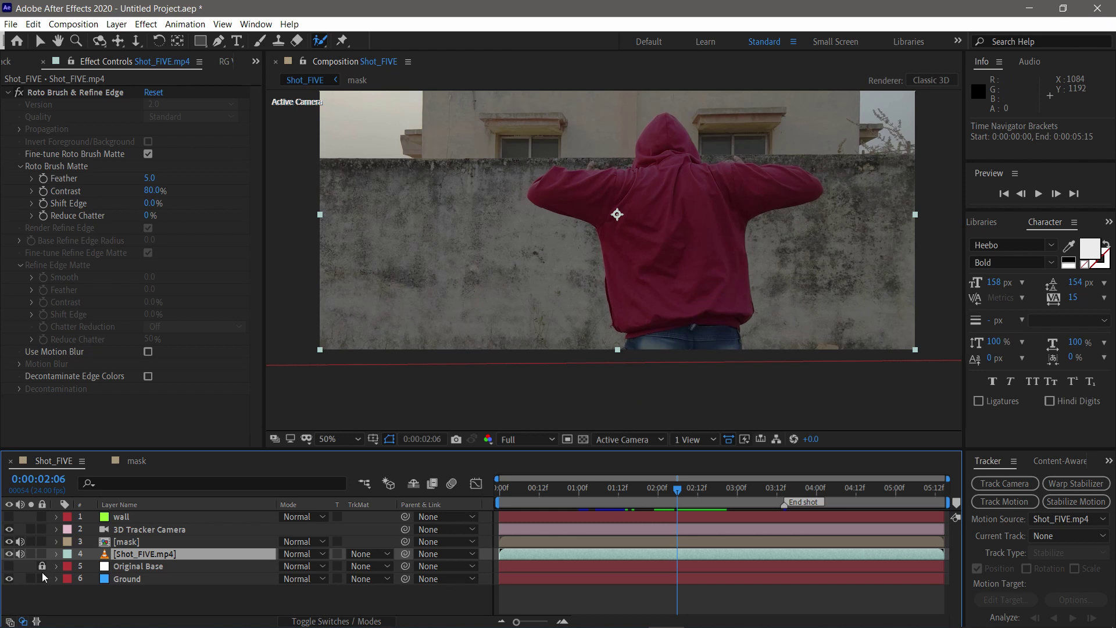
click(8, 541)
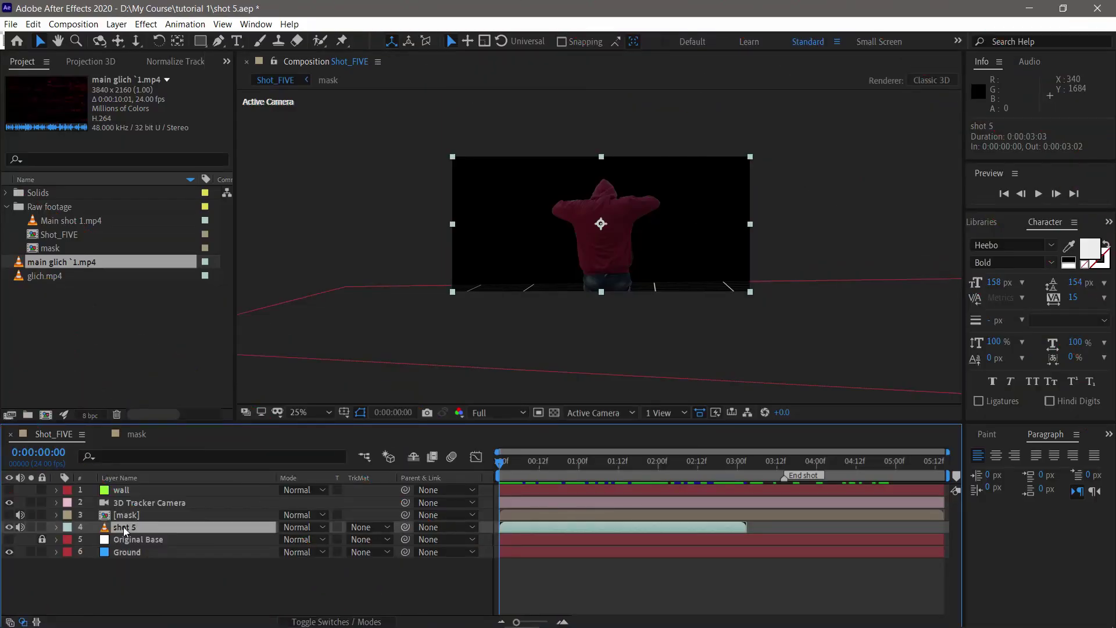
Pre-compose the shot 5 layer as "main shot", moving all attributes into the new composition
right_click(124, 531)
click(157, 474)
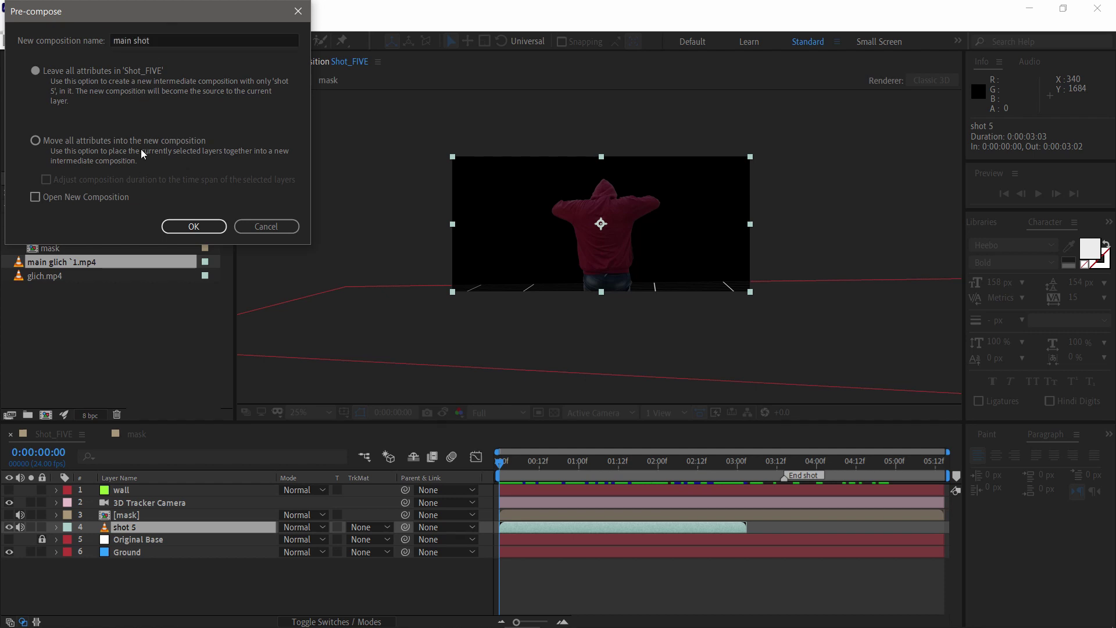
click(64, 150)
click(192, 225)
mouse_move(519, 469)
mouse_down()
mouse_move(643, 462)
mouse_move(500, 462)
mouse_up()
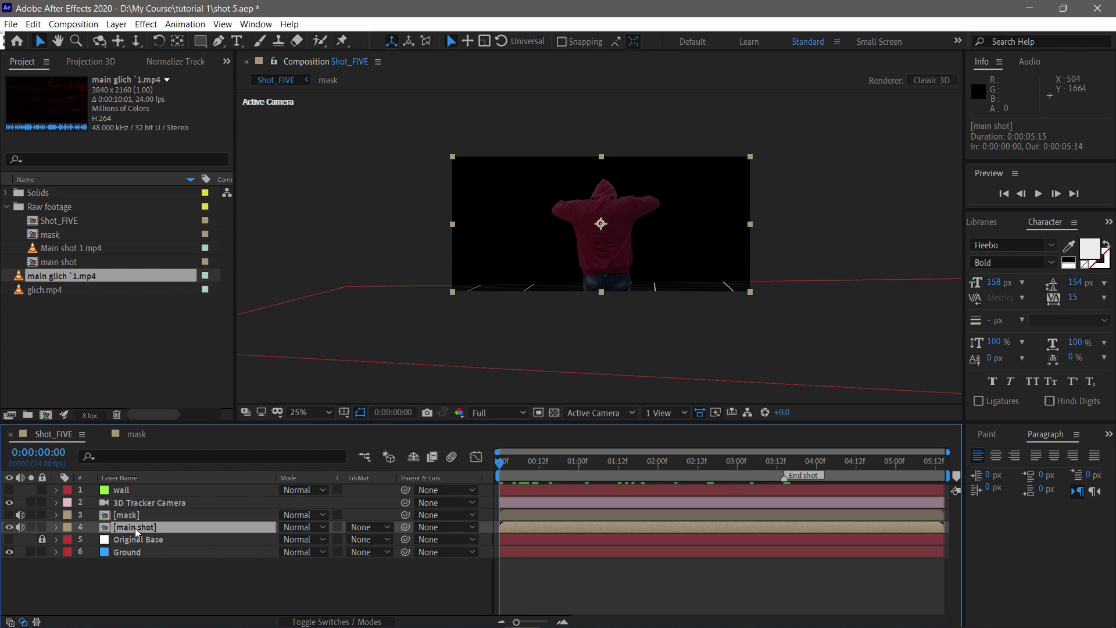
Add main glich `1.mp4 to the Shot_FIVE composition and place it directly beneath the main shot layer
click(55, 292)
drag(56, 276, 199, 490)
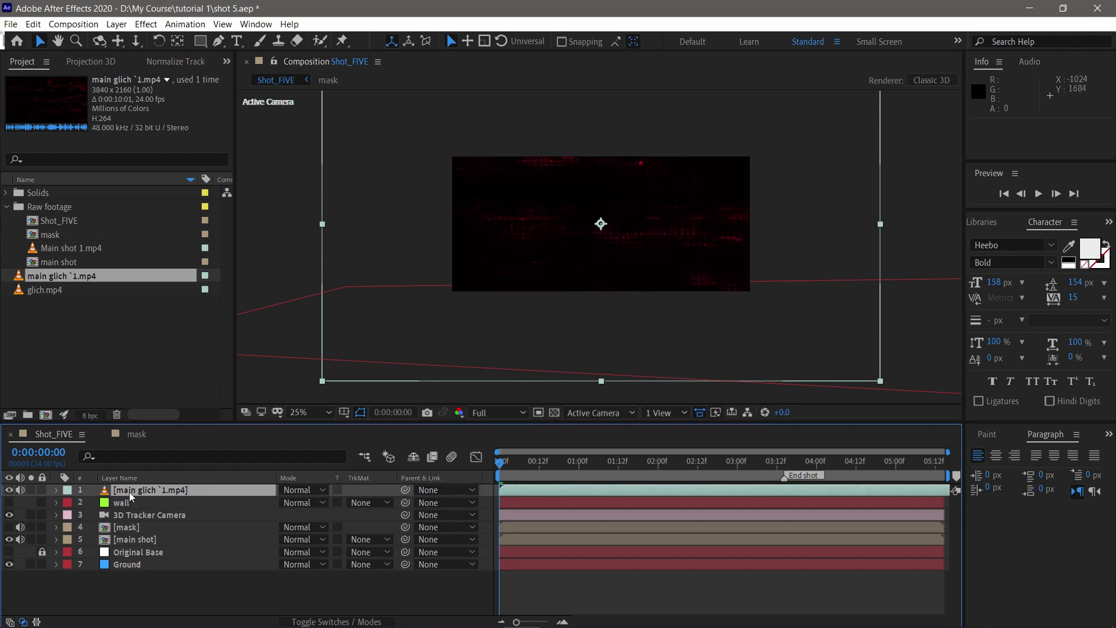
drag(130, 494, 134, 573)
click(132, 490)
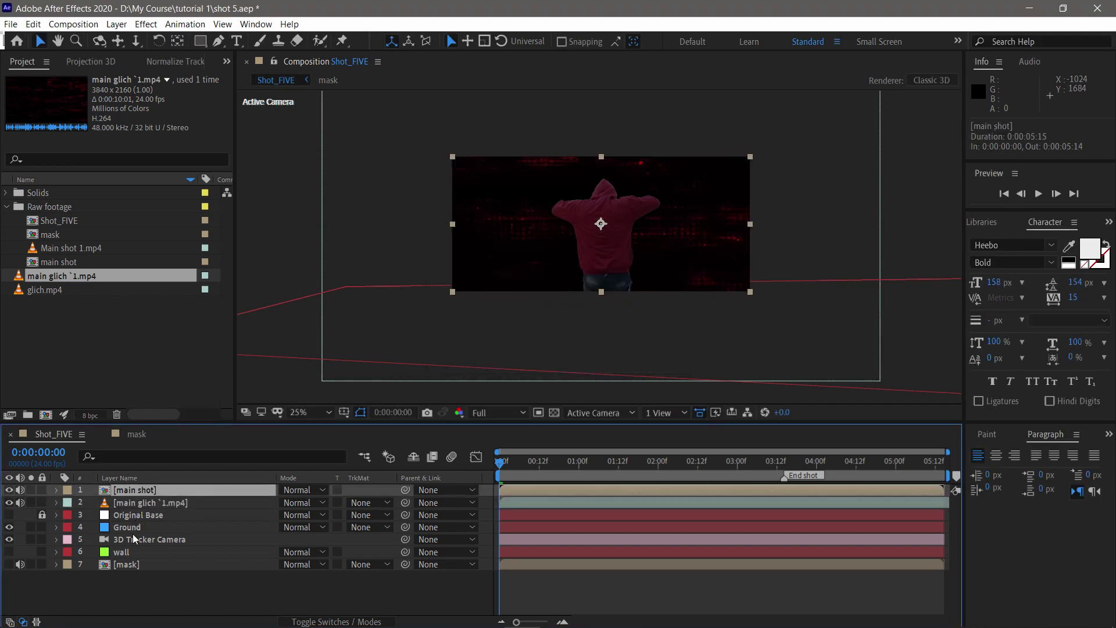
click(137, 503)
drag(499, 464, 526, 464)
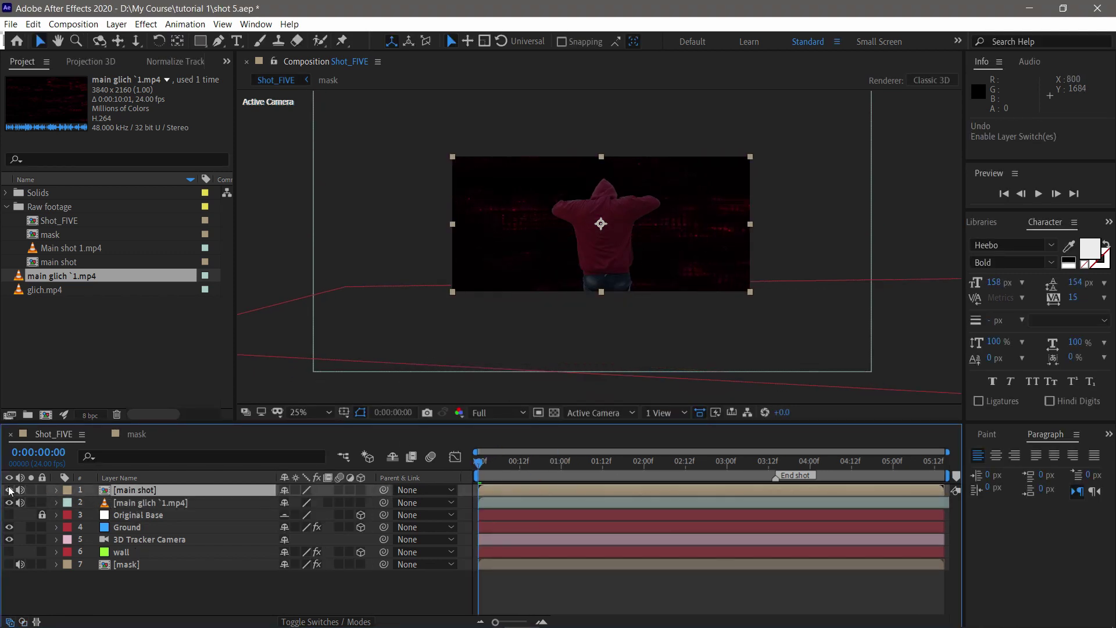
Hide the main shot layer, show the wall layer and move it directly above main glich `1.mp4
click(10, 490)
click(9, 552)
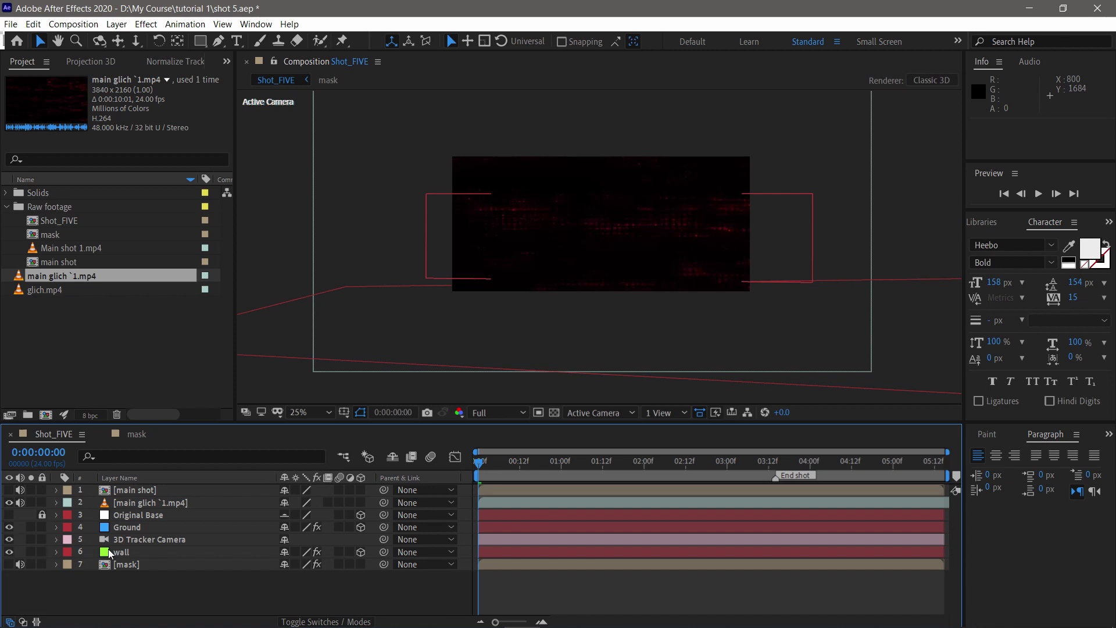
drag(110, 554, 134, 501)
drag(615, 199, 615, 193)
click(155, 504)
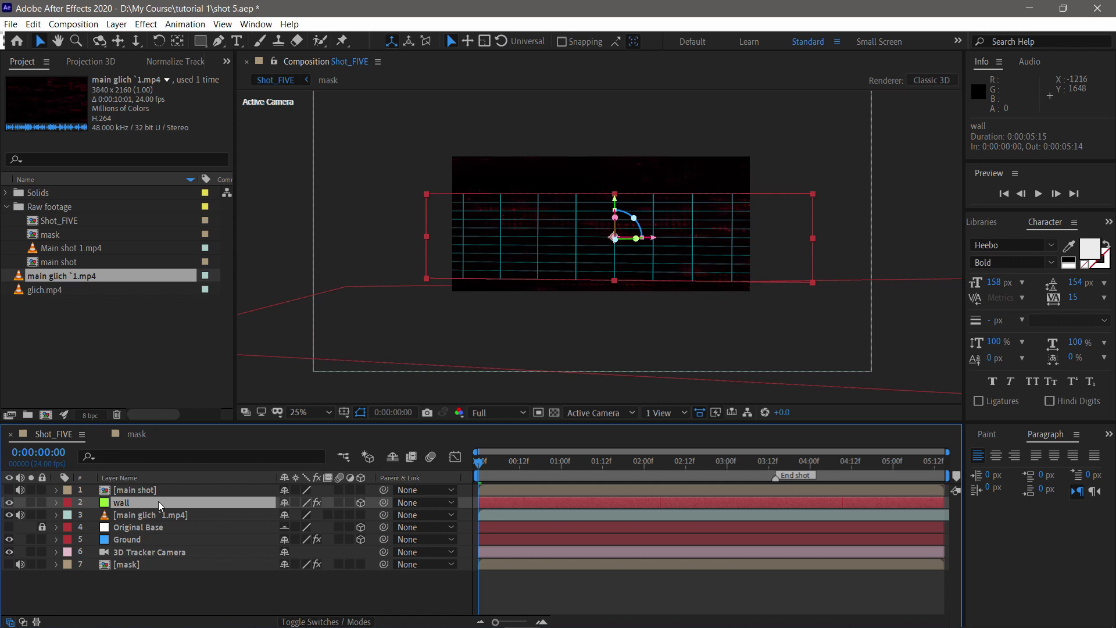
Make the main glich `1.mp4 layer 3D and try copying the wall layer's Position onto it
key(p)
click(118, 516)
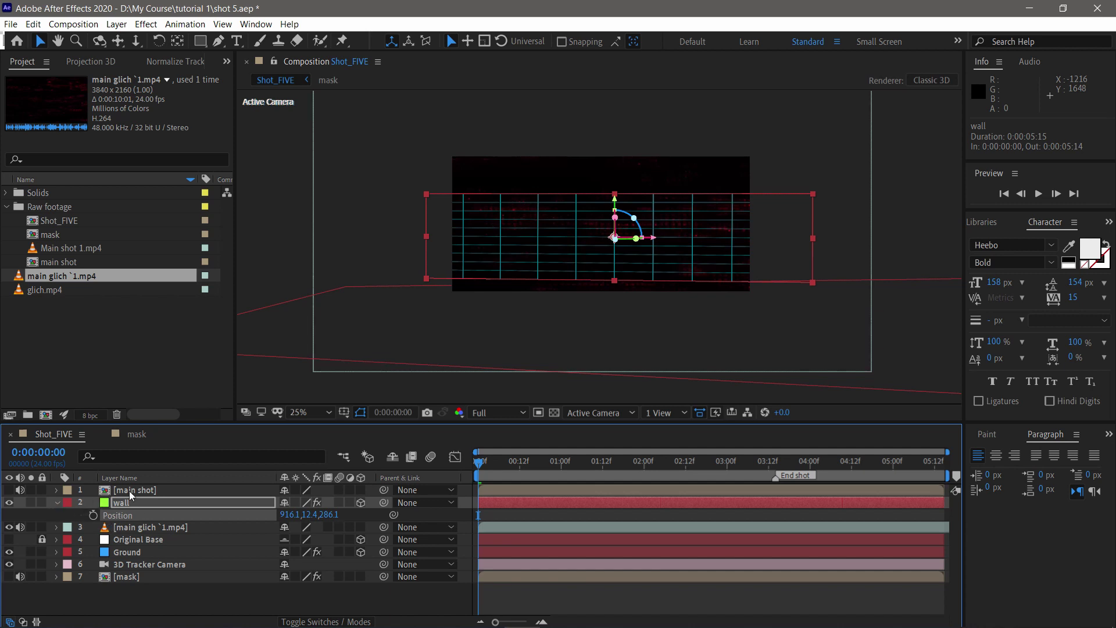
click(123, 531)
key(p)
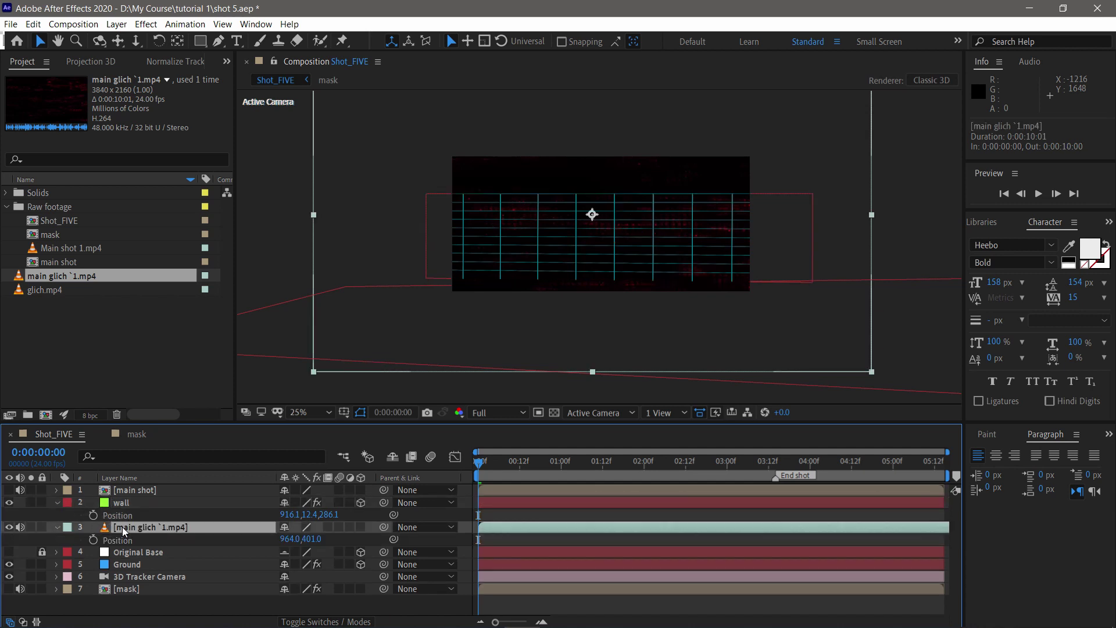
click(360, 527)
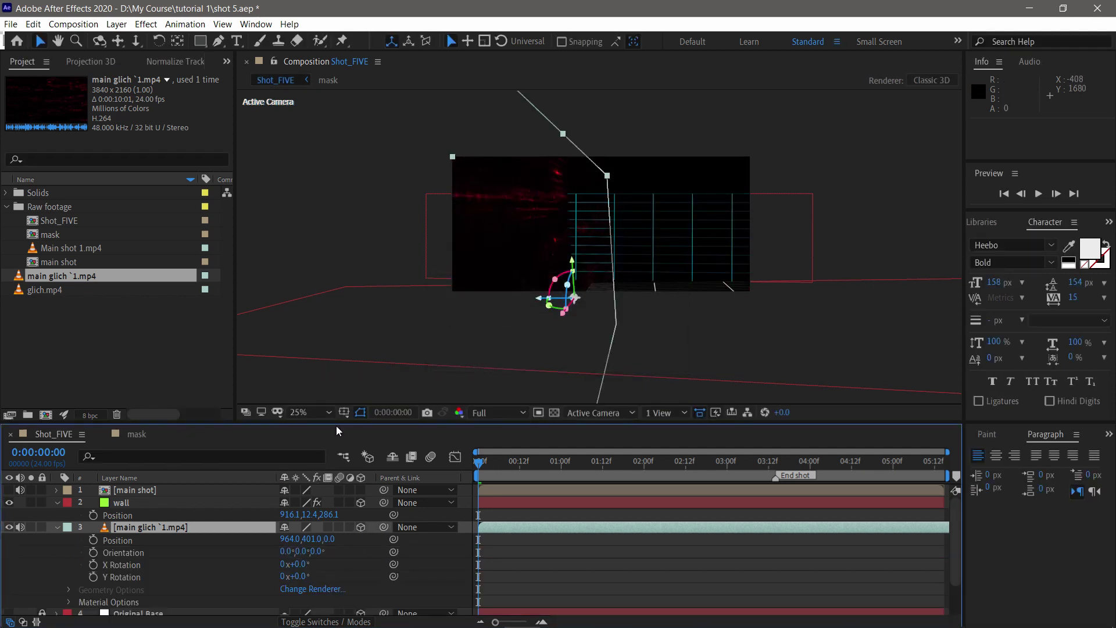
click(120, 540)
key(ctrl+v)
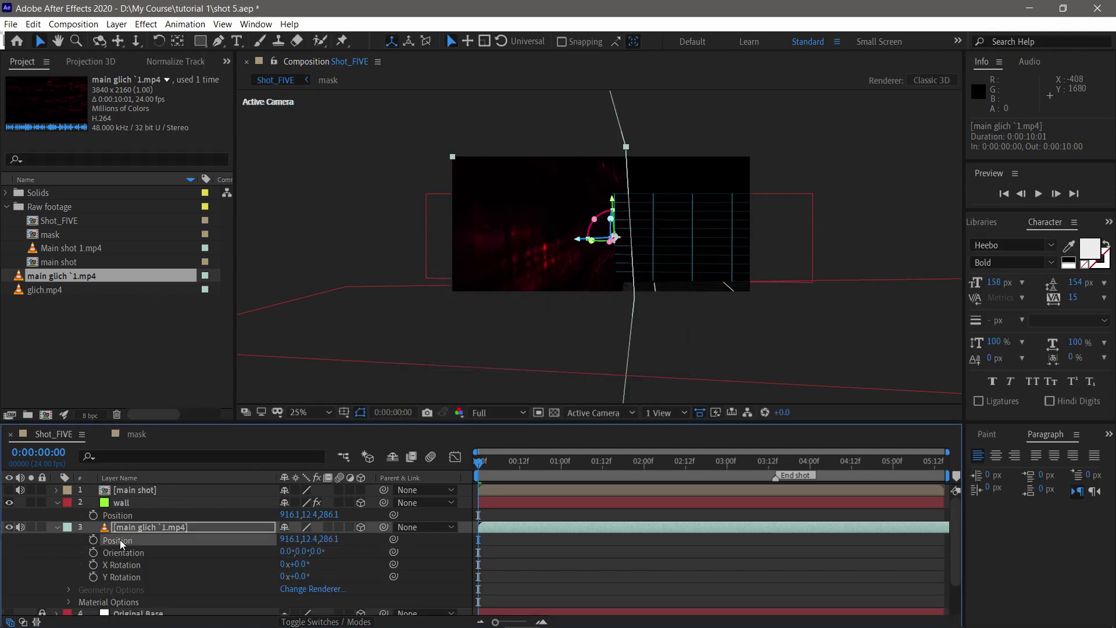
Copy the wall layer's Orientation of 198.0°, 278.6°, 201.6° onto the main glich `1.mp4 layer
click(113, 503)
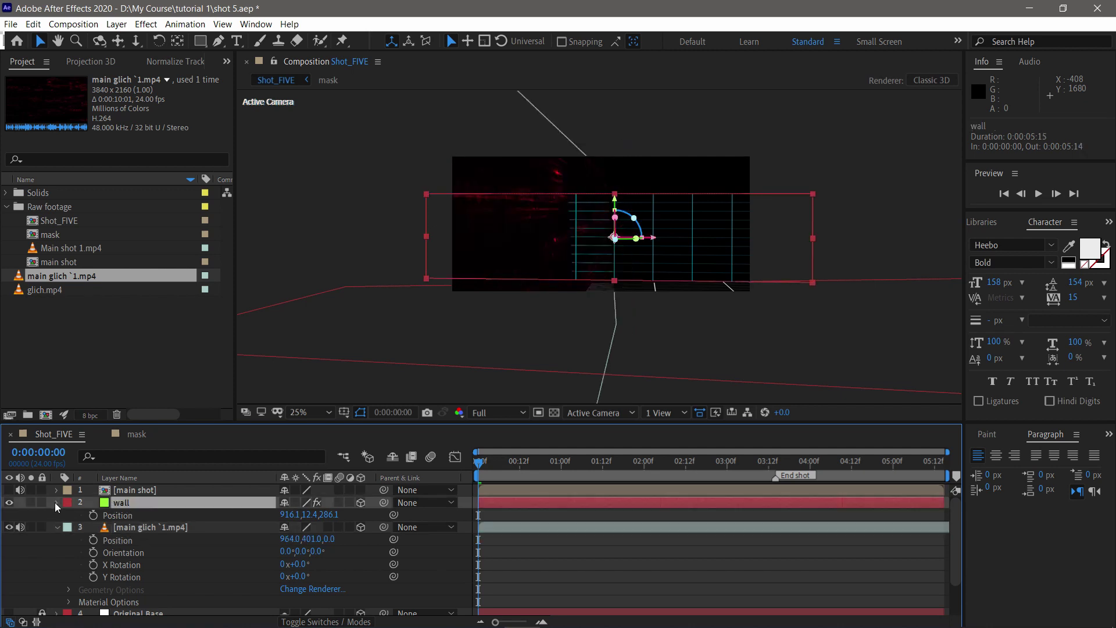
click(56, 502)
click(119, 564)
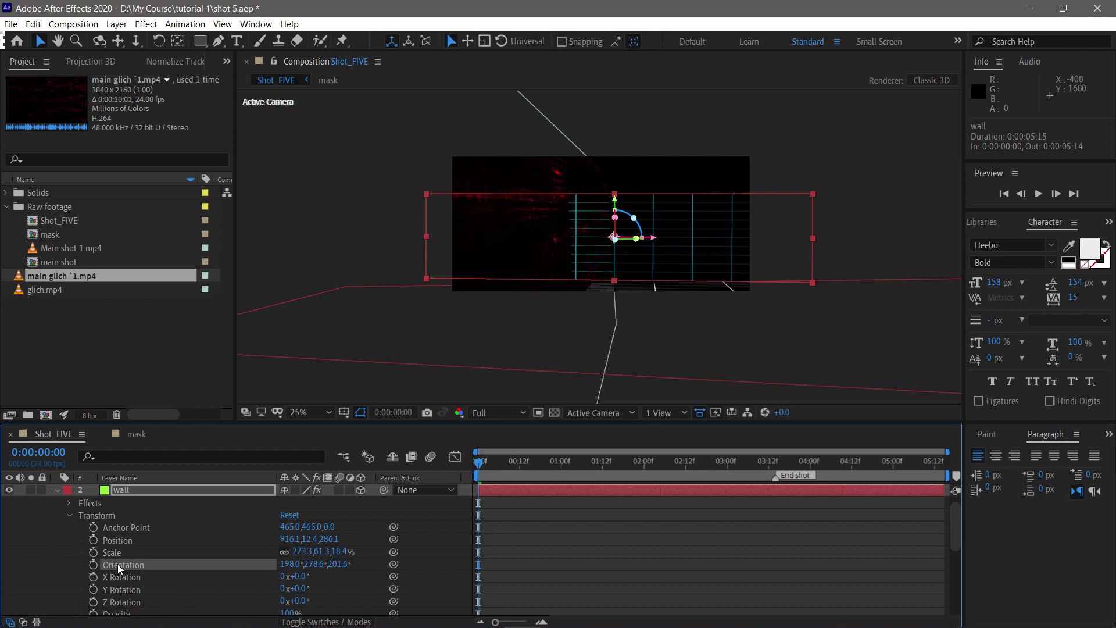
click(56, 490)
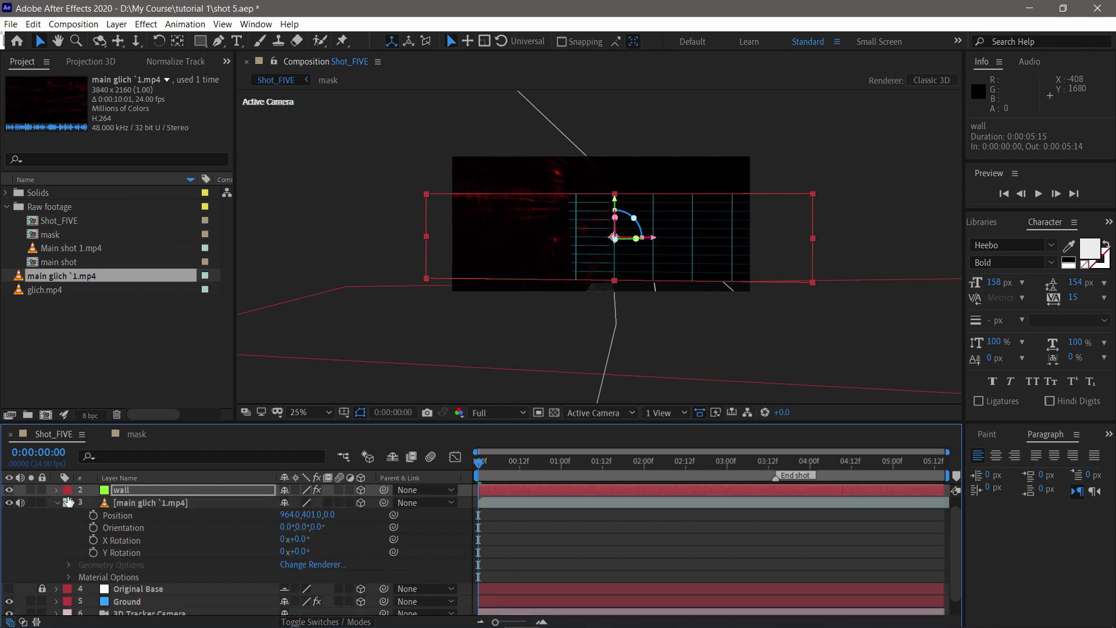
click(57, 502)
click(134, 514)
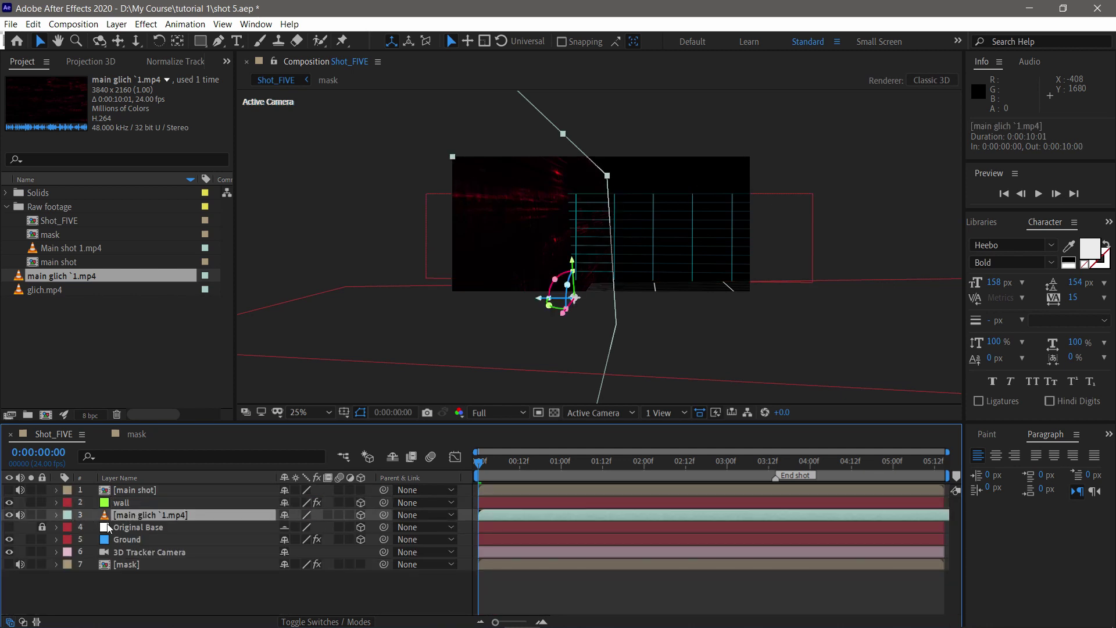
key(p)
click(56, 514)
click(55, 514)
click(116, 552)
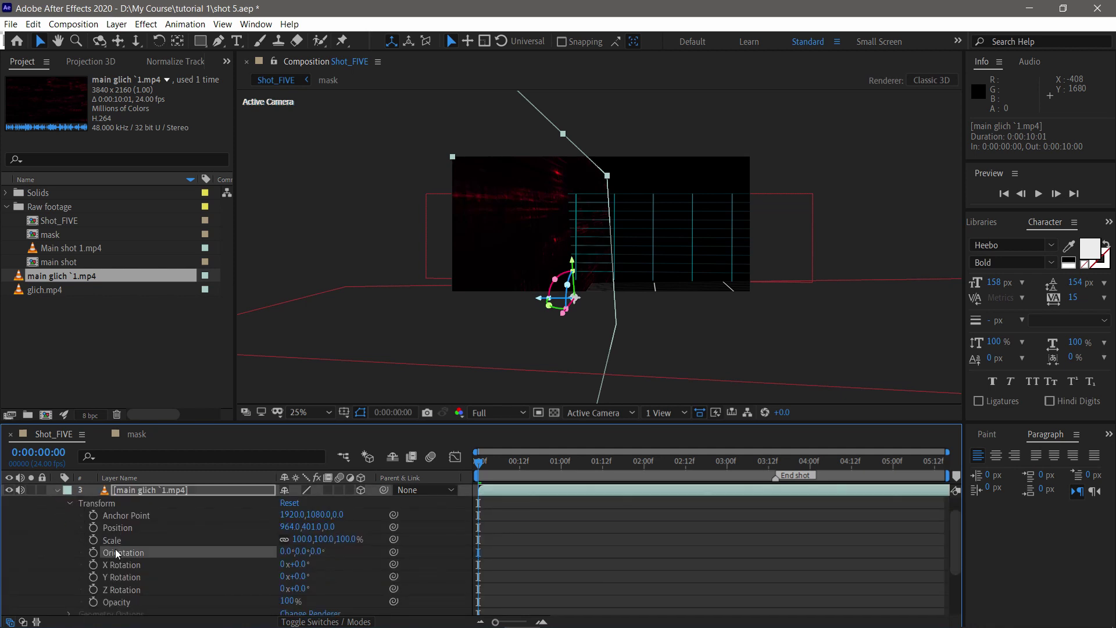
key(ctrl+v)
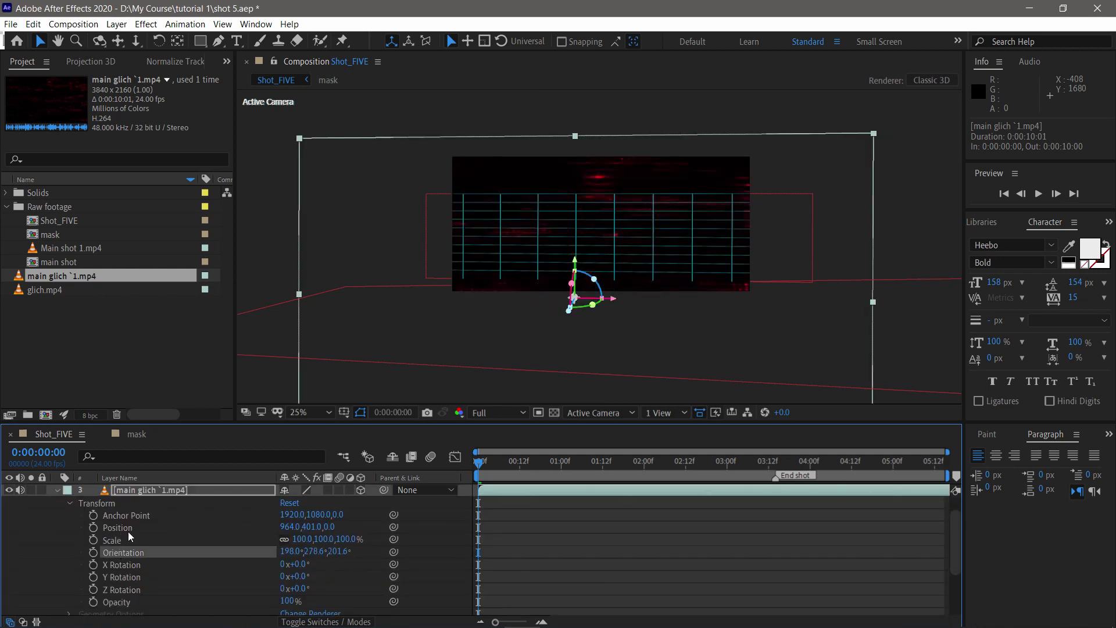
click(57, 490)
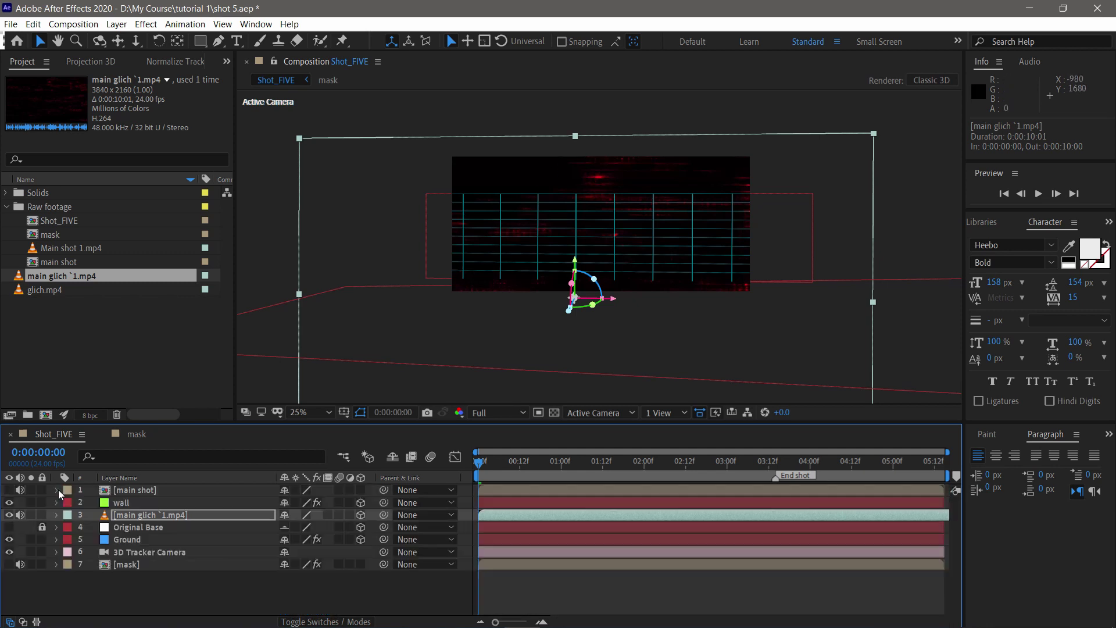
Move the wall layer to the bottom of the layer stack and hide it
drag(122, 504, 160, 569)
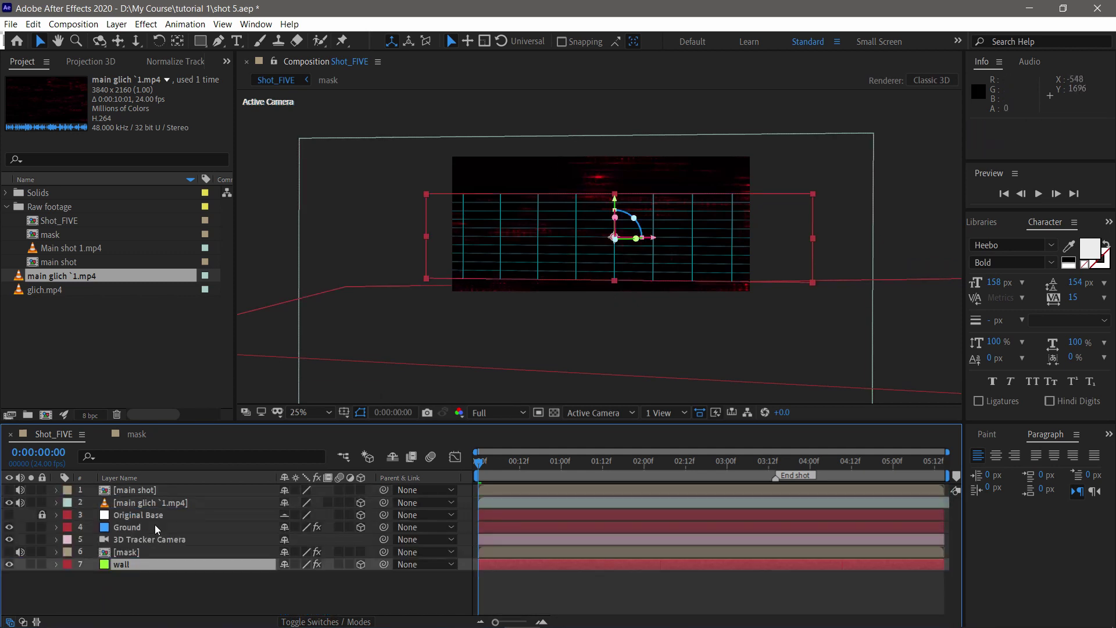
click(146, 504)
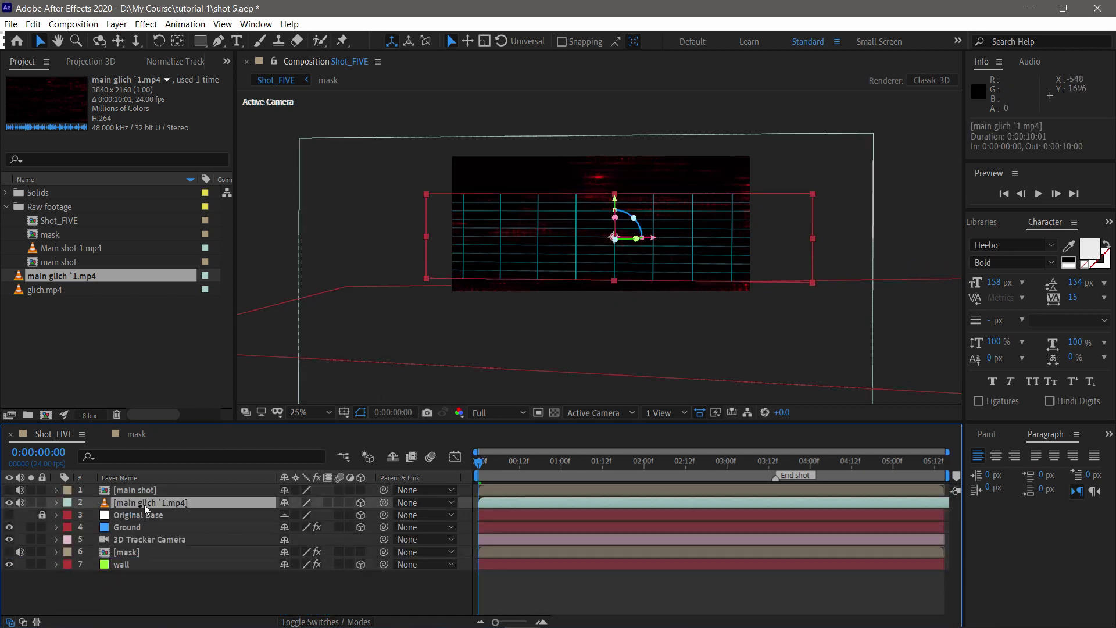
click(9, 564)
drag(498, 463, 385, 457)
Add glich.mp4 to Shot_FIVE between the main shot and main glich `1.mp4 layers
drag(47, 289, 133, 512)
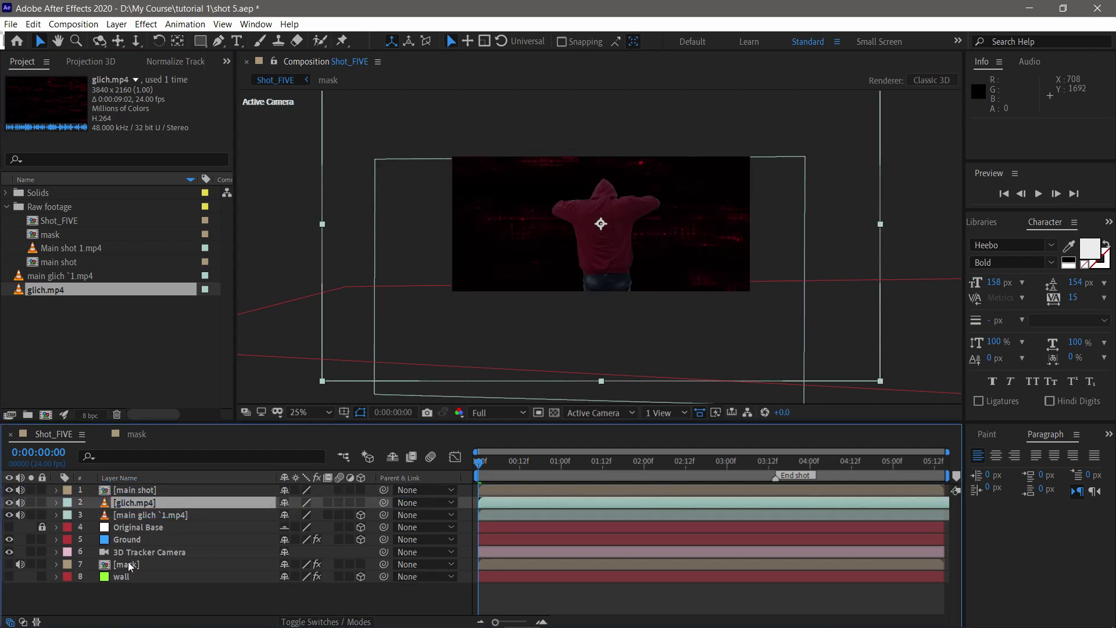
Make the glich.mp4 layer 3D and copy the main glich `1.mp4 layer's Position of 424.5, 426.1, -77.4 onto it
click(360, 502)
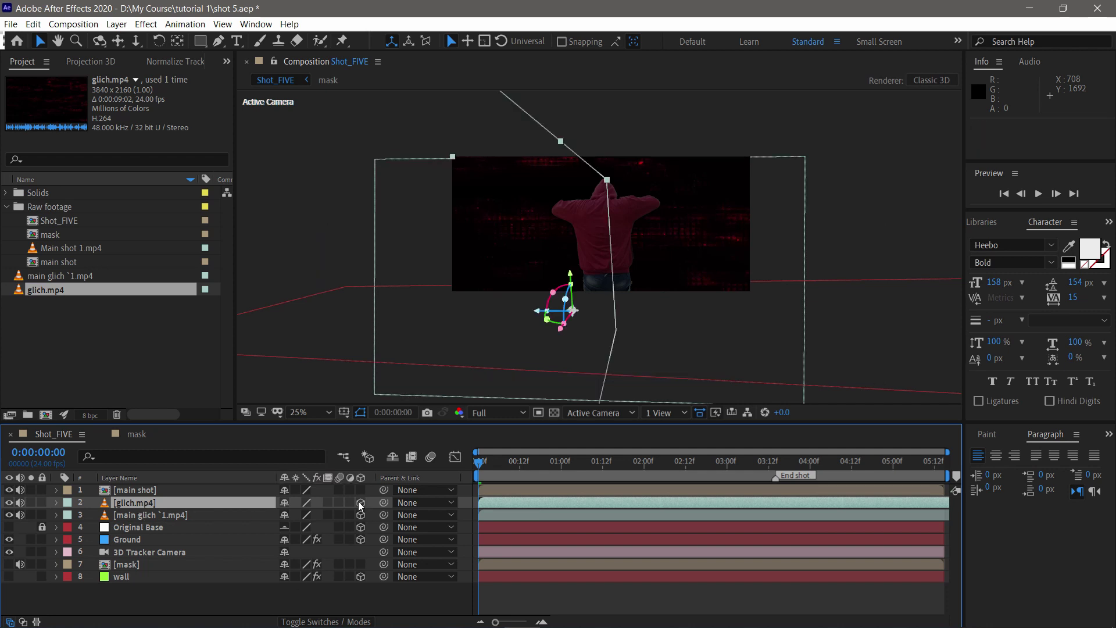
click(134, 514)
key(p)
click(67, 515)
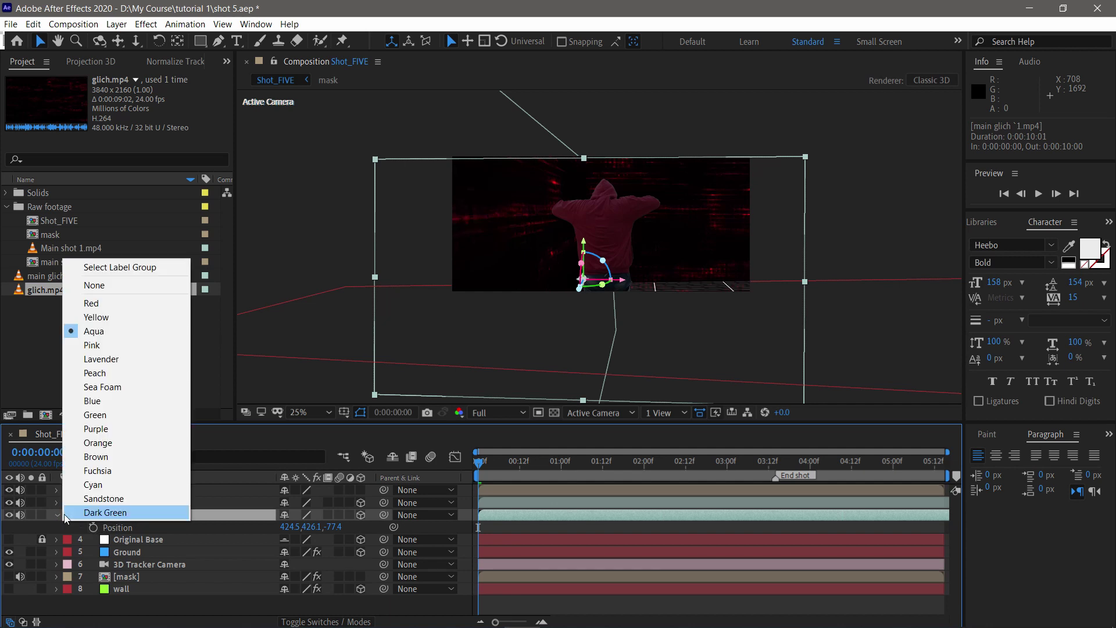
click(58, 515)
click(58, 515)
click(118, 528)
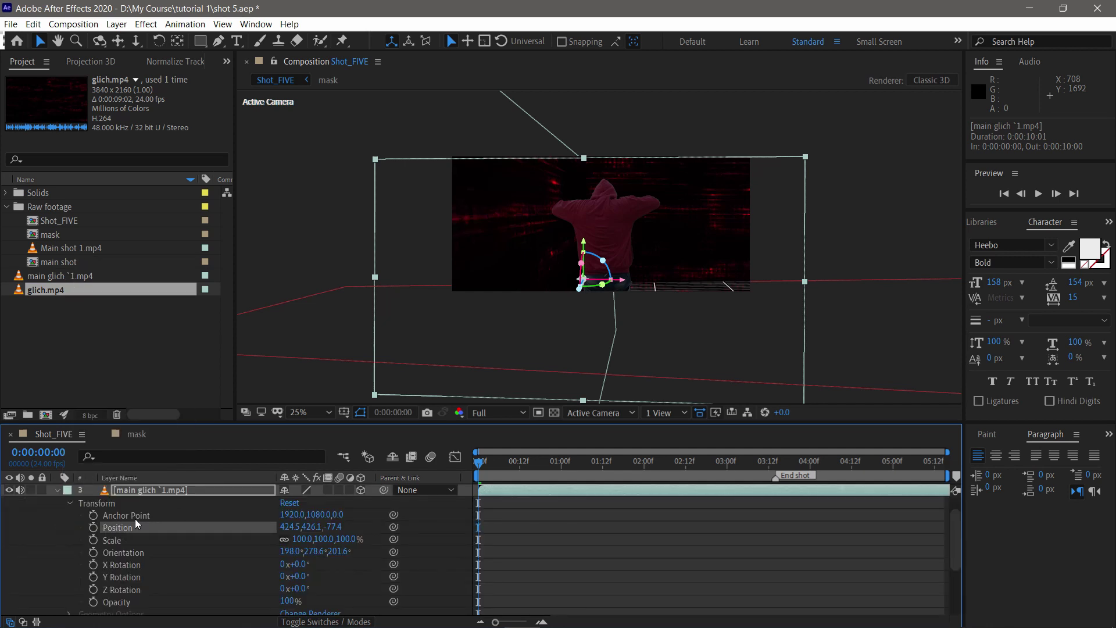
scroll(135, 519, up, 2)
click(131, 504)
key(p)
click(125, 515)
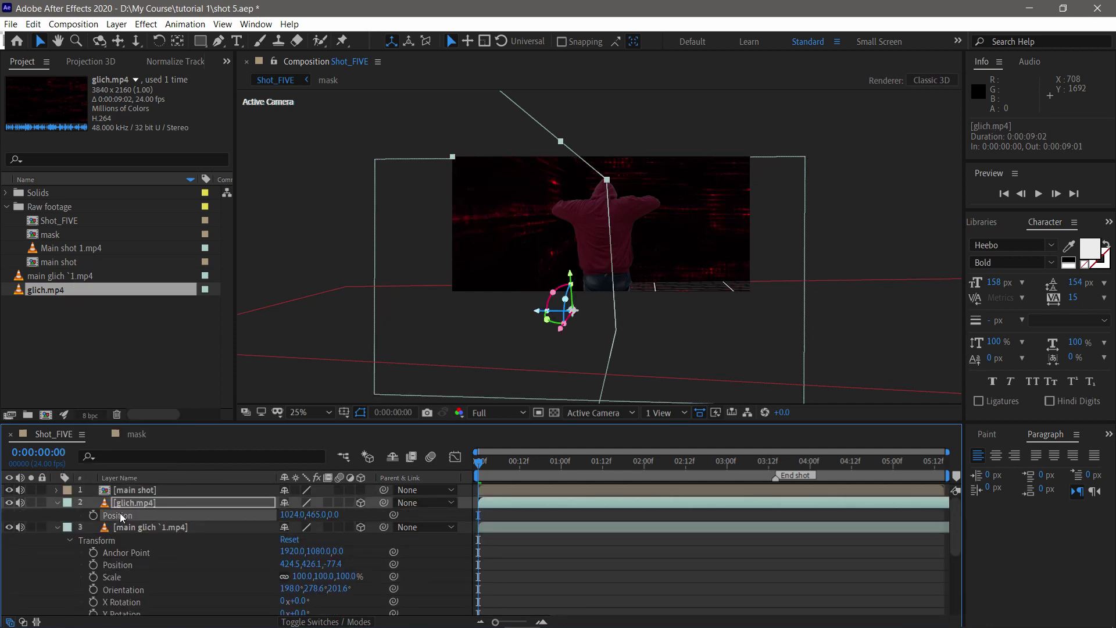
key(ctrl+v)
Copy the main glich `1.mp4 layer's Orientation of 198.0°, 278.6°, 201.6° onto the glich.mp4 layer
click(116, 590)
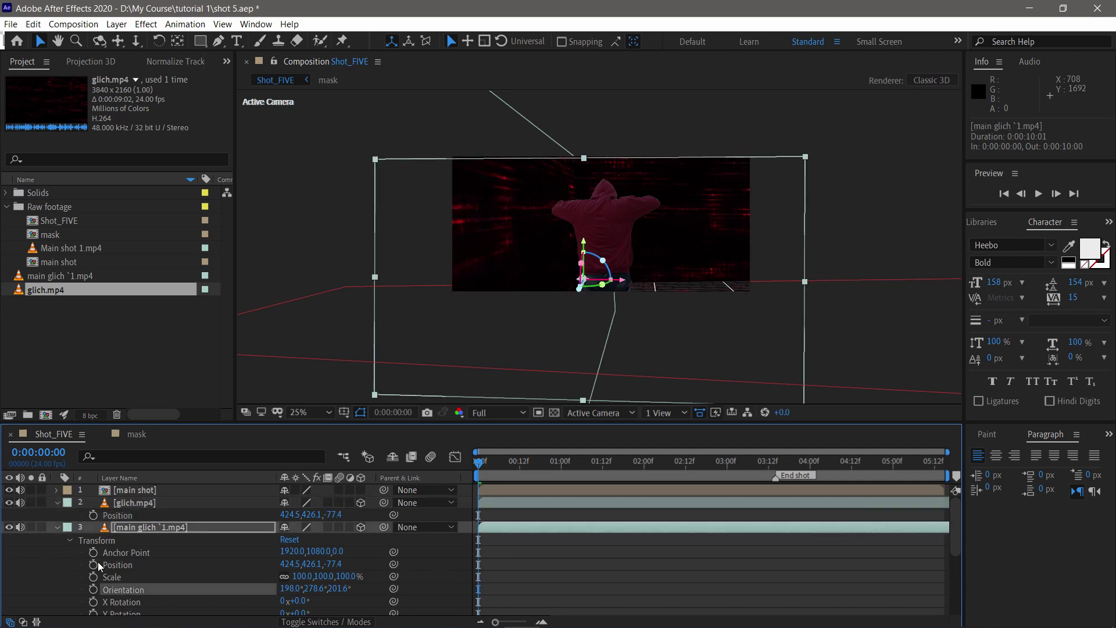
click(57, 503)
click(57, 503)
click(116, 552)
key(ctrl+v)
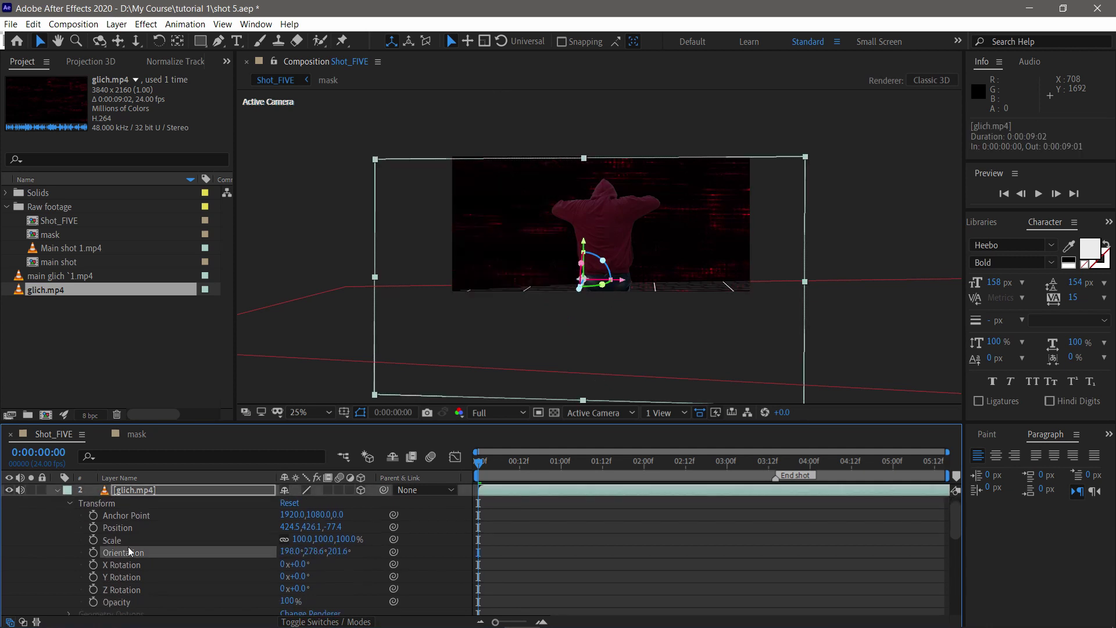
Move the glich.mp4 layer up the wall to about 457.5, -510.8, -10.8 and rotate it to Orientation 231.3°, 273.9°, 234.7°
drag(585, 243, 601, 152)
drag(494, 461, 523, 460)
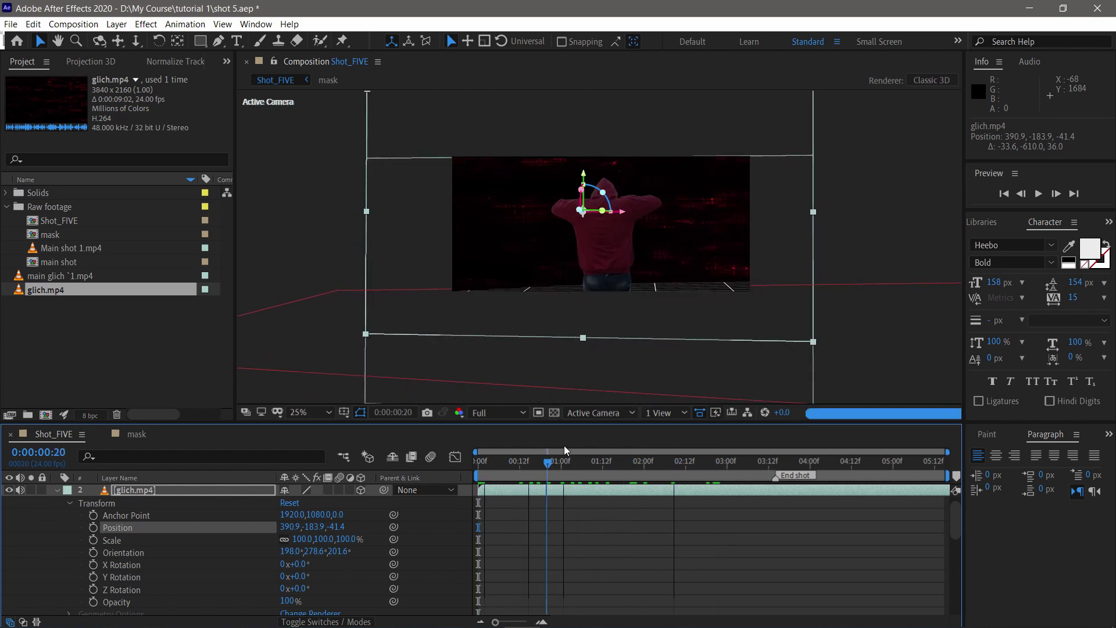
drag(580, 172, 601, 132)
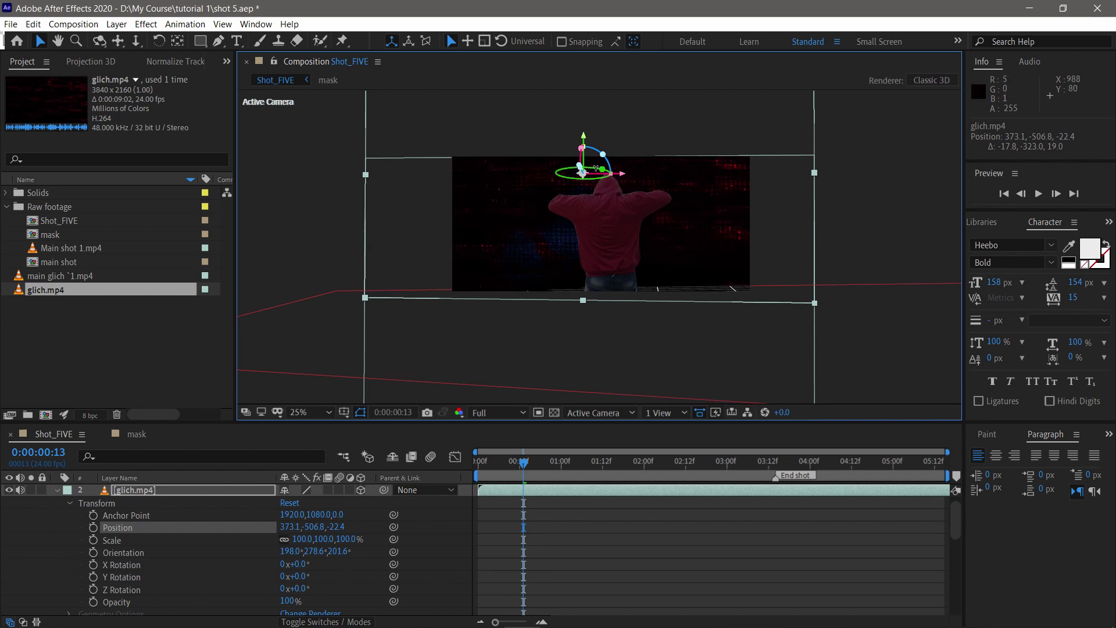
drag(581, 168, 582, 169)
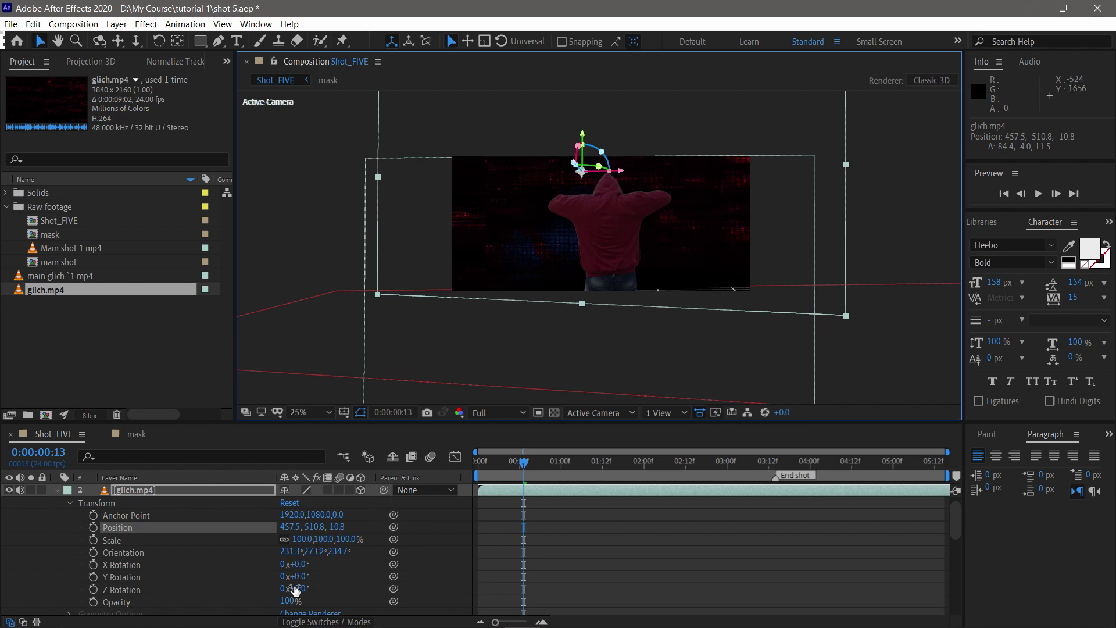
Set the glich.mp4 layer's blending mode to Add and preview the shot
scroll(247, 503, down, 1)
scroll(245, 502, up, 2)
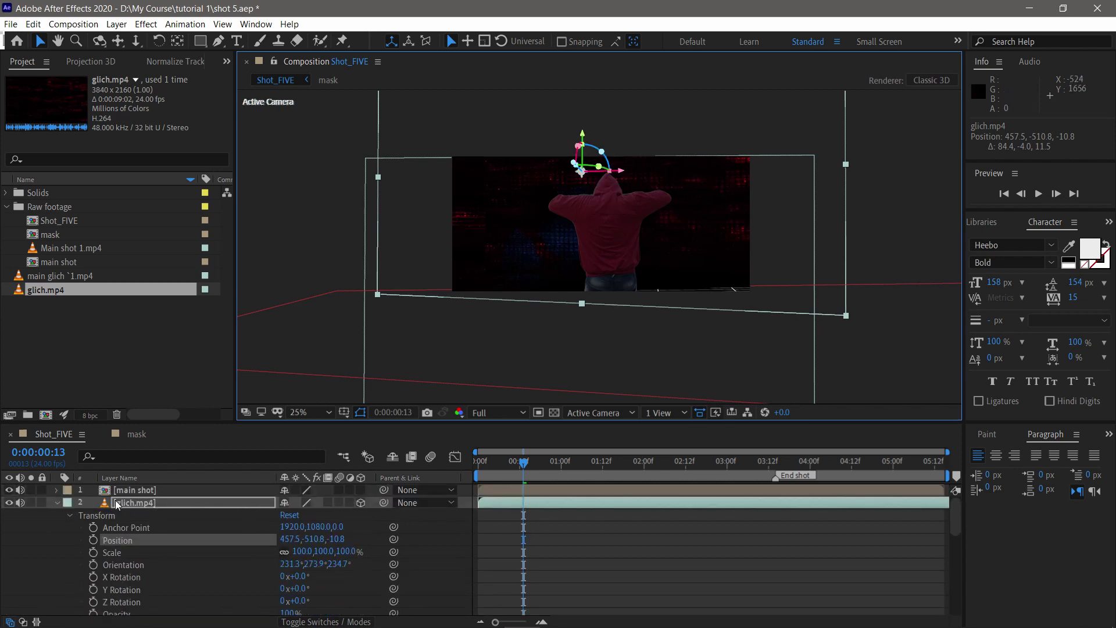
click(58, 502)
click(58, 502)
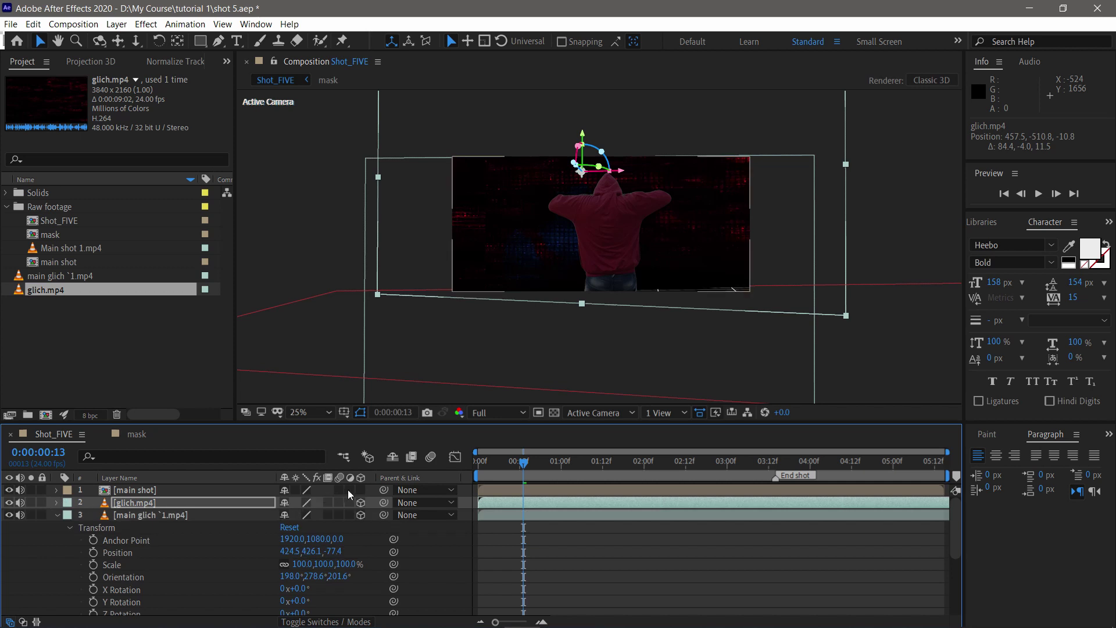
click(323, 622)
click(296, 503)
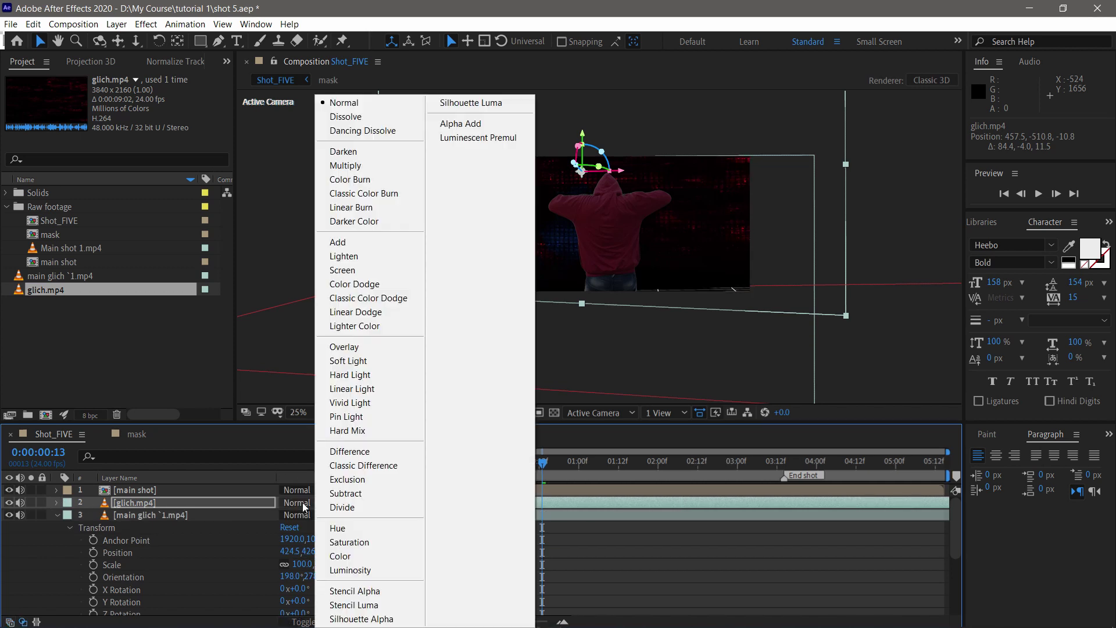
click(349, 243)
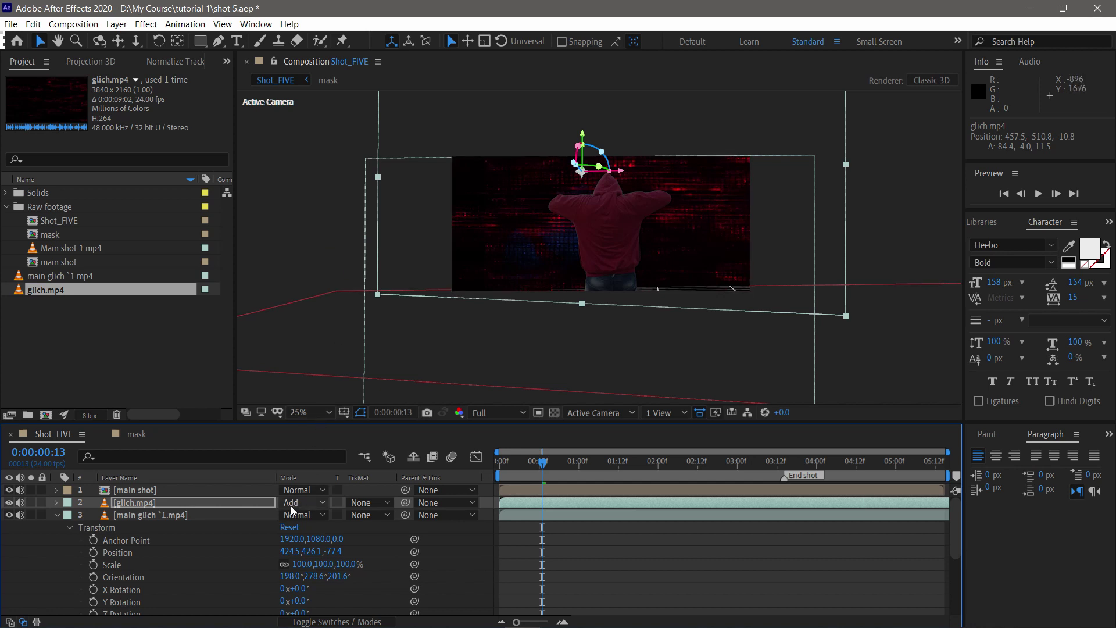
drag(539, 463, 605, 448)
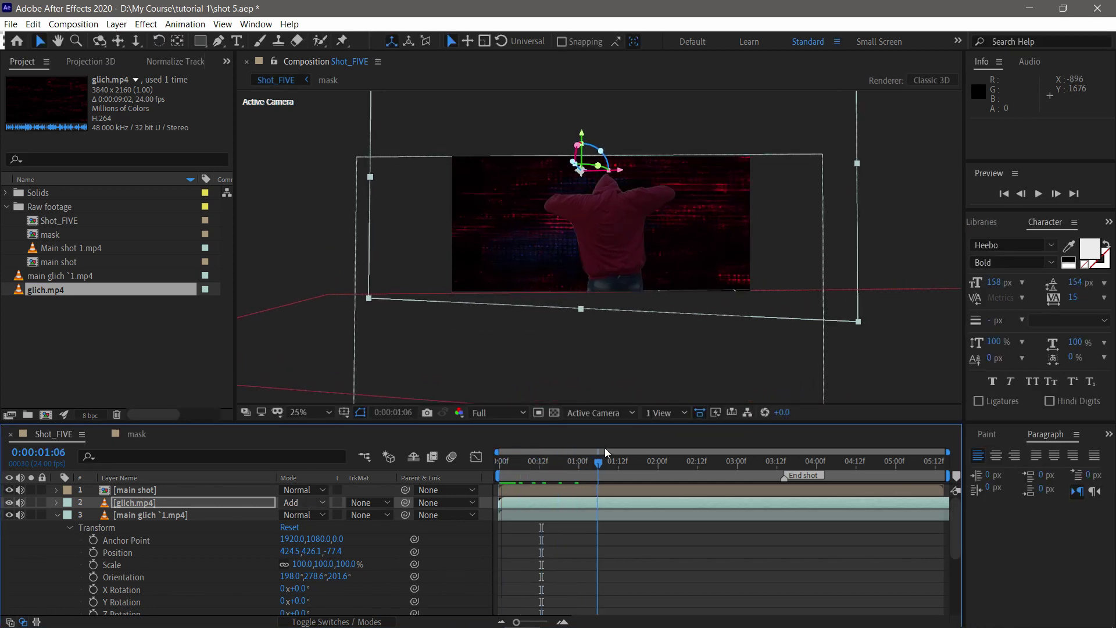
key(space)
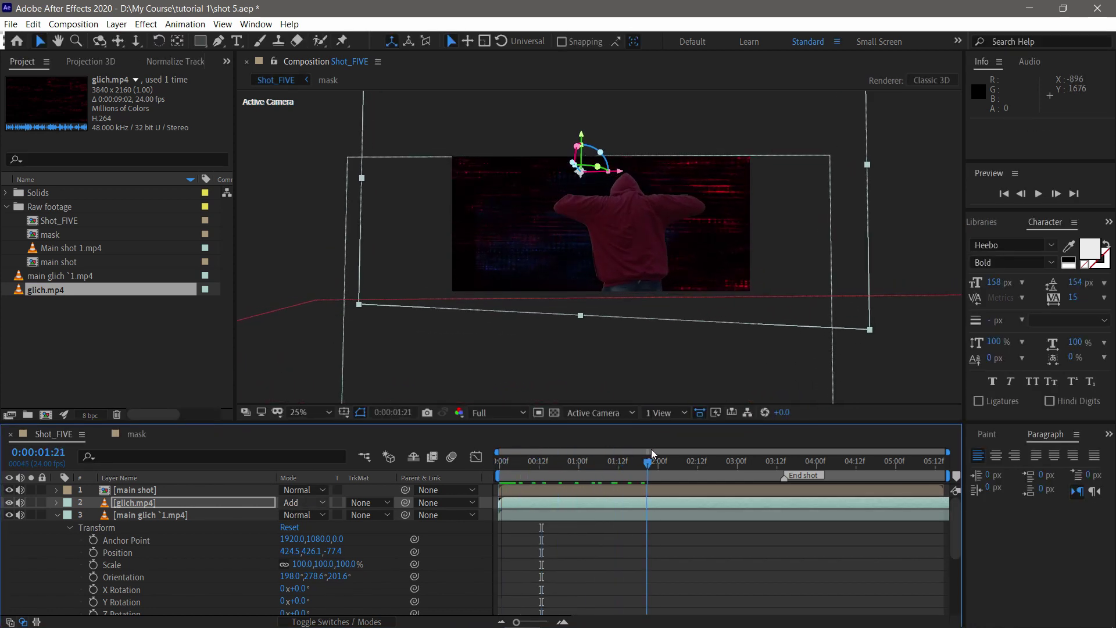
Import main glich explosion.mp4 and add it to Shot_FIVE between the main shot and glich.mp4 layers
double_click(28, 354)
scroll(723, 202, down, 2)
click(733, 250)
click(961, 392)
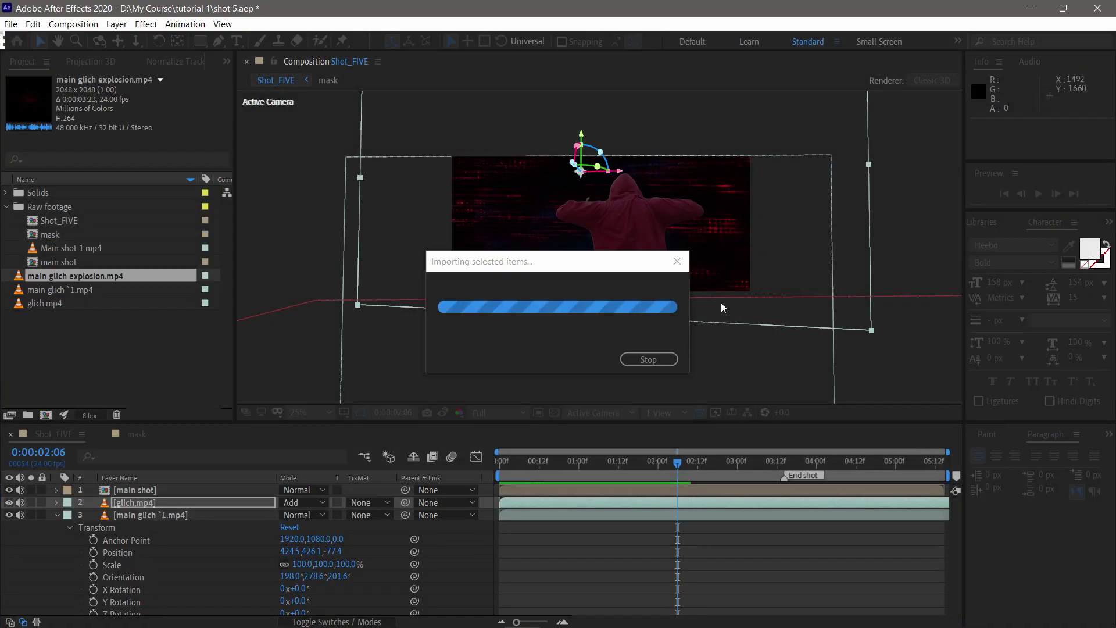
drag(76, 276, 171, 498)
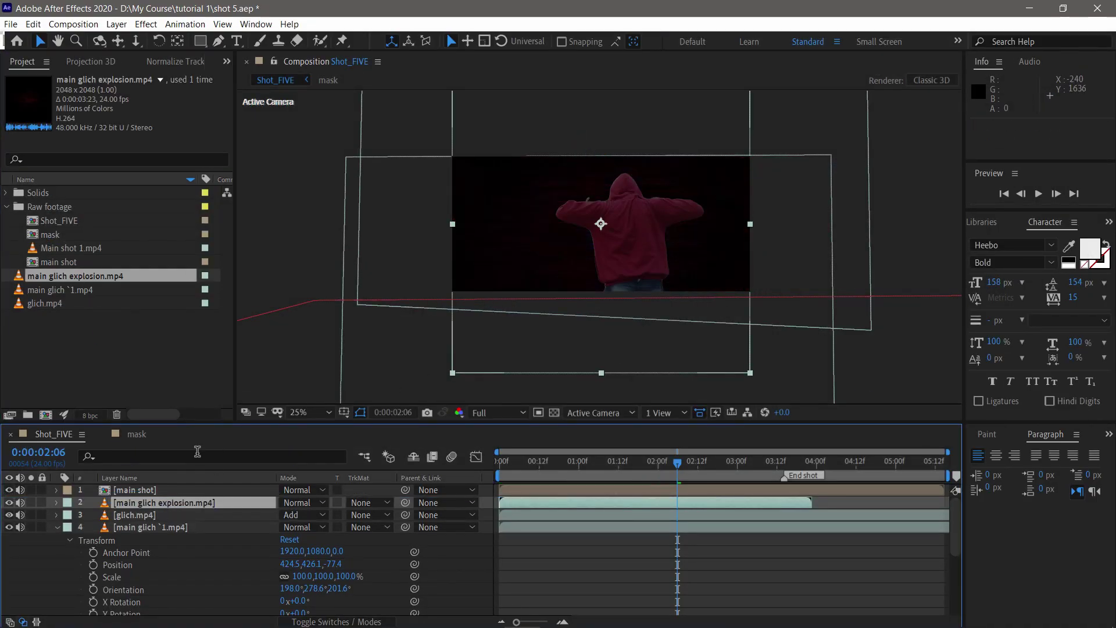
Set the main glich explosion.mp4 layer's blending mode to Add
click(57, 527)
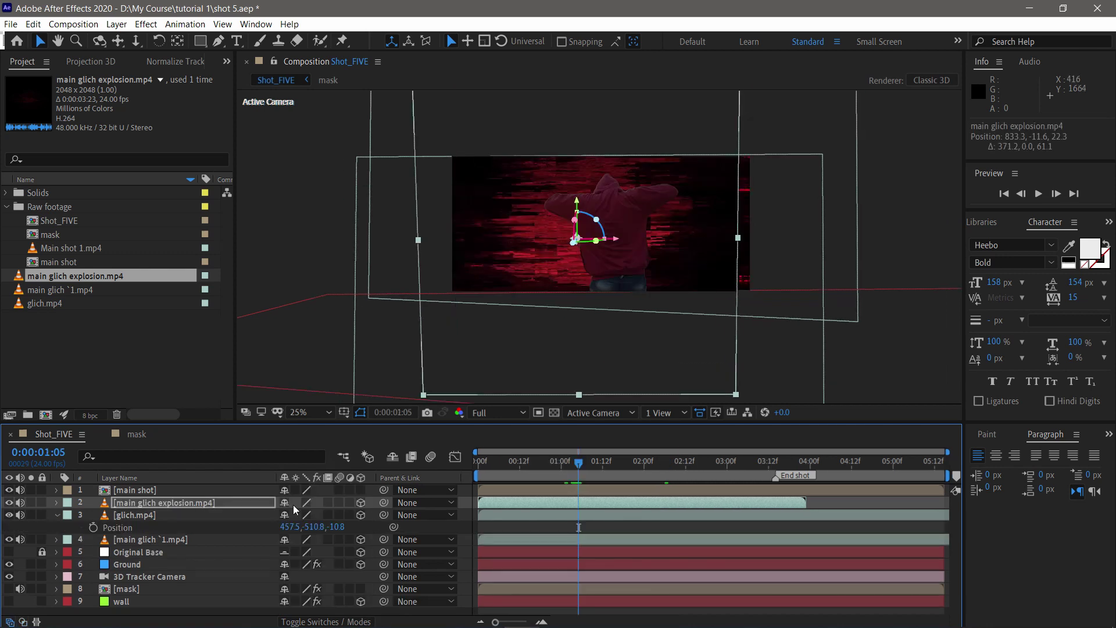
click(302, 502)
click(342, 240)
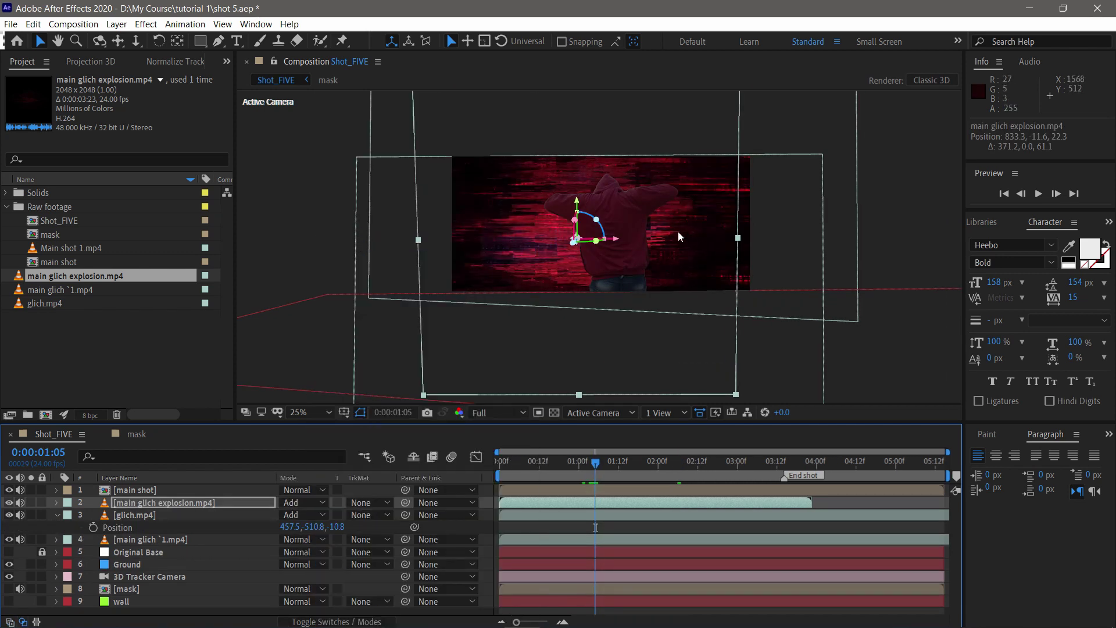
Shift the main glich explosion.mp4 layer sideways behind the person, enlarge it slightly, and preview from the first frame
drag(615, 239, 642, 239)
drag(447, 239, 436, 239)
drag(606, 395, 605, 387)
drag(608, 241, 608, 241)
drag(592, 464, 500, 464)
key(space)
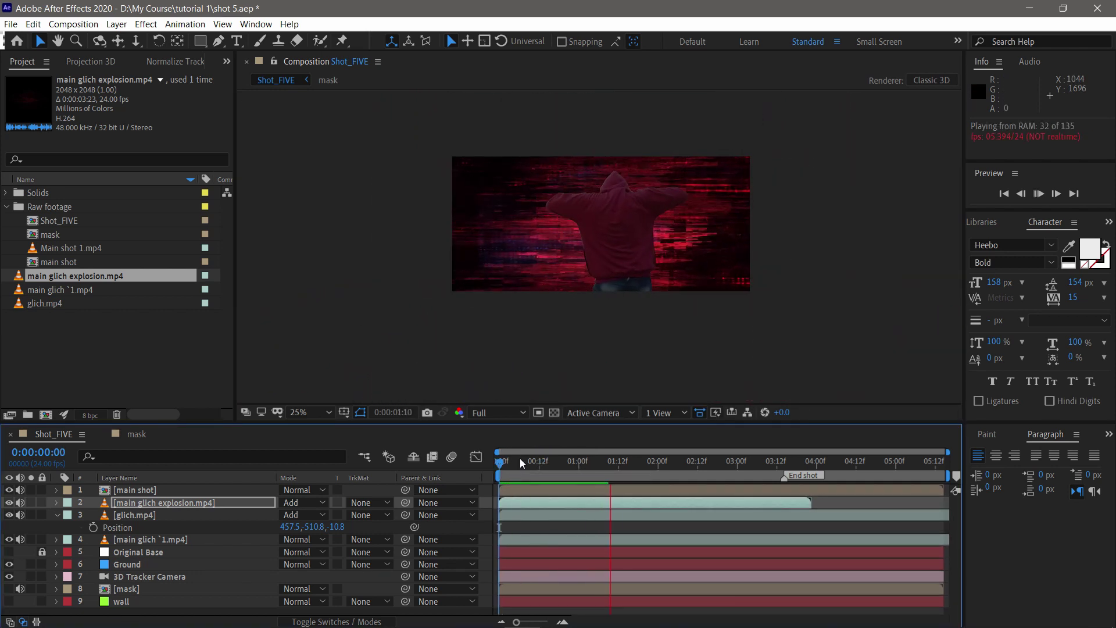
Delay the main glich explosion.mp4 layer to start about 20 frames into the shot and preview the timing
drag(609, 503, 676, 492)
click(562, 463)
key(space)
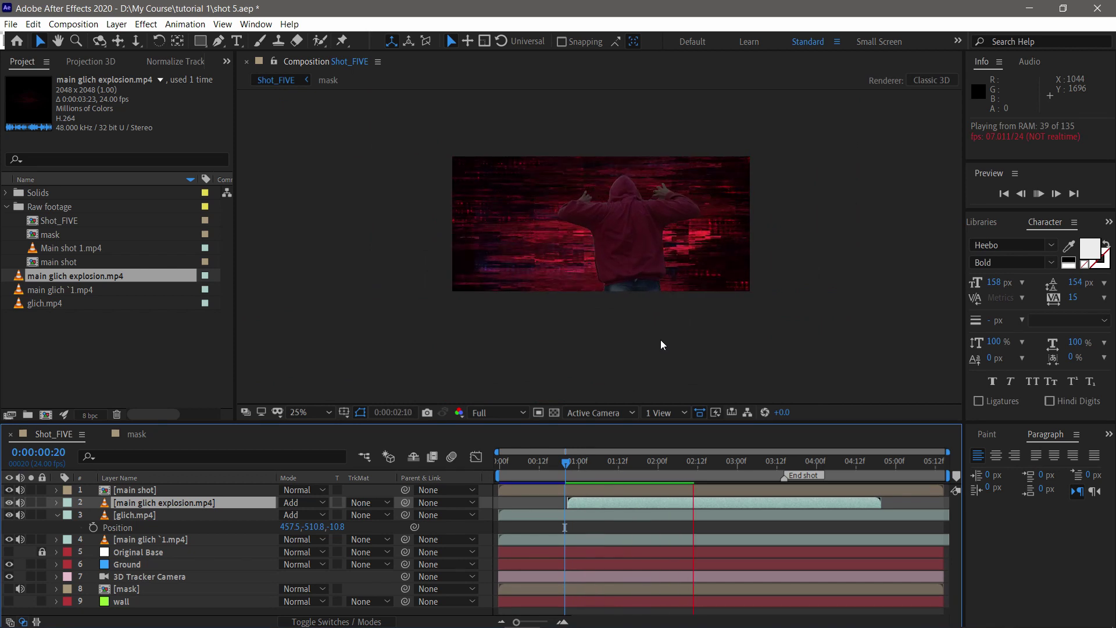
click(679, 457)
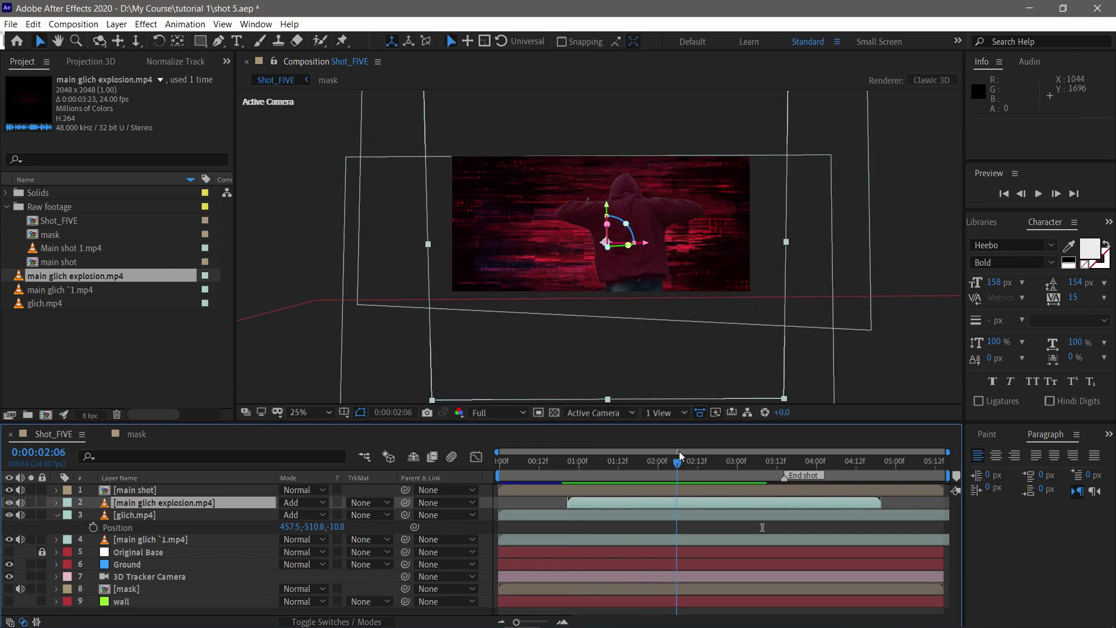
Import Radial Glich.mp4, add it directly below the main shot layer, and start it at 0:00:01:09
double_click(134, 349)
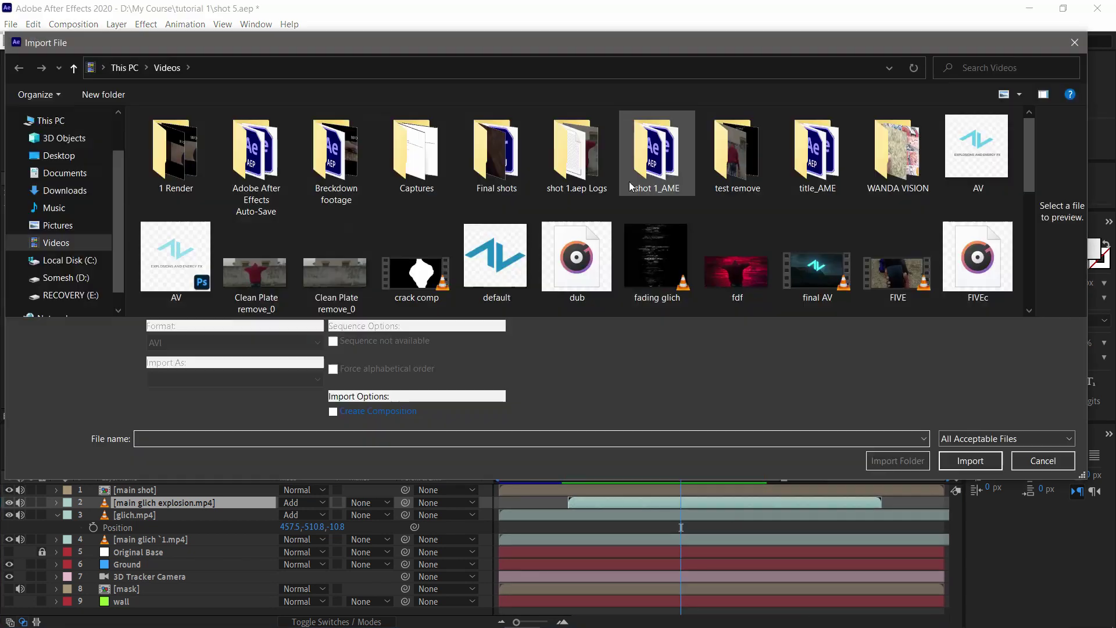
scroll(645, 244, down, 3)
double_click(972, 168)
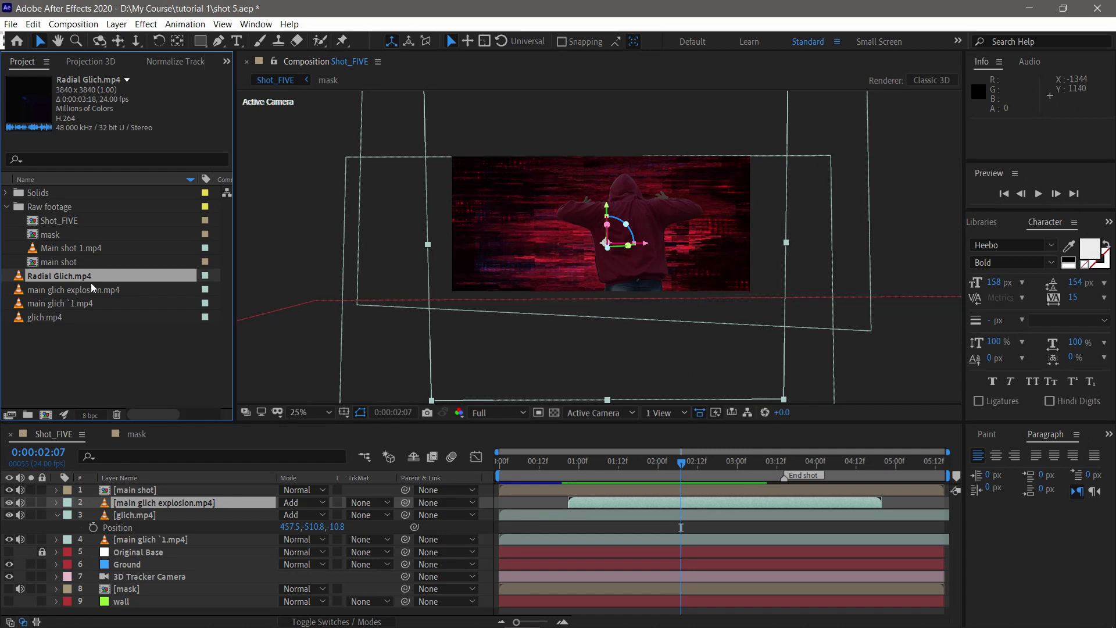
drag(92, 284, 207, 500)
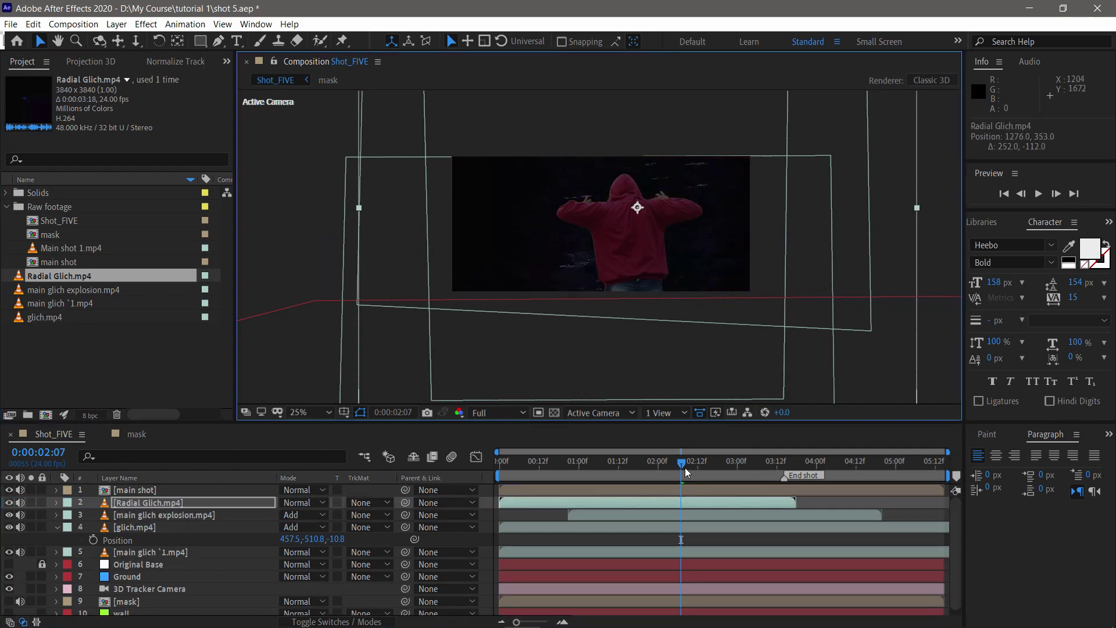
drag(685, 468, 609, 466)
drag(628, 501, 734, 500)
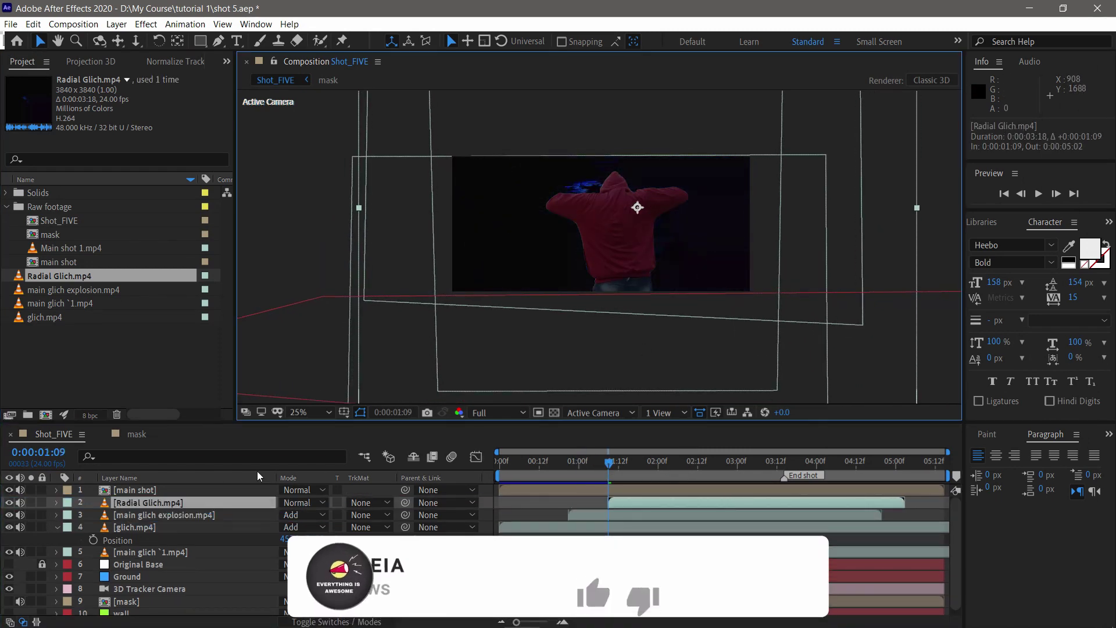
Make the Radial Glich.mp4 layer 3D, place it on the wall behind the person with Add blending, and check the frames
key(F4)
key(p)
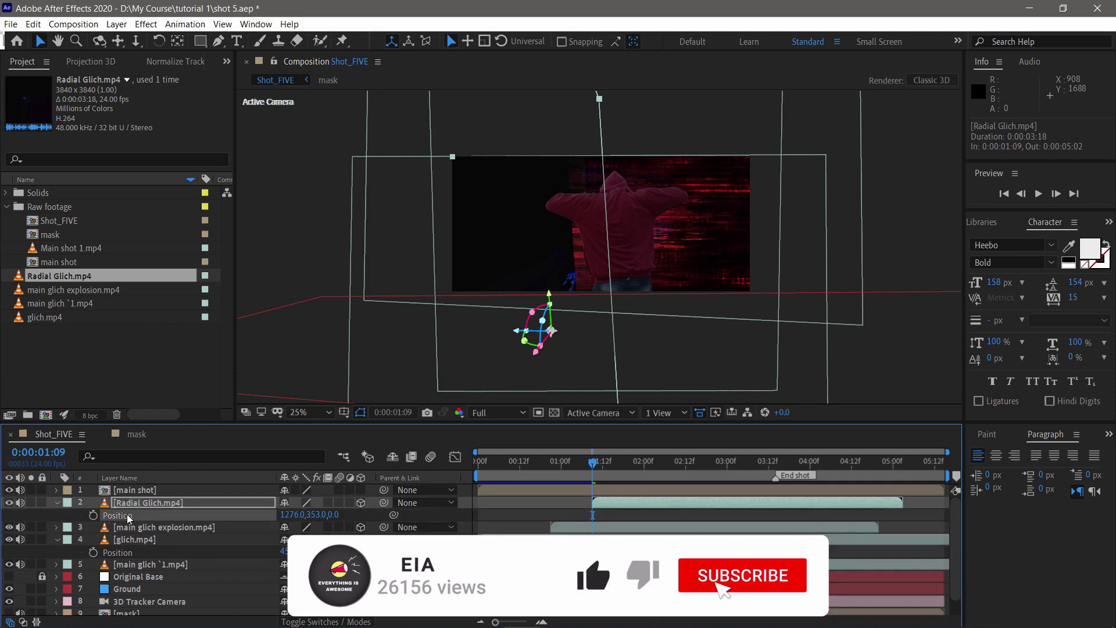
key(ctrl+v)
drag(555, 177, 577, 157)
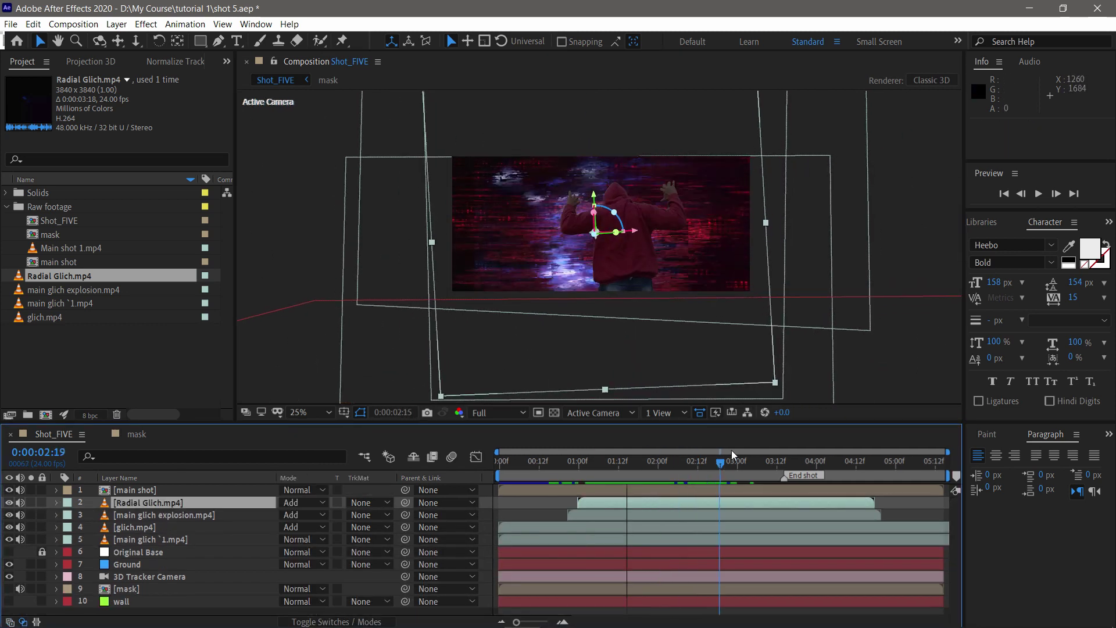
drag(731, 450, 699, 451)
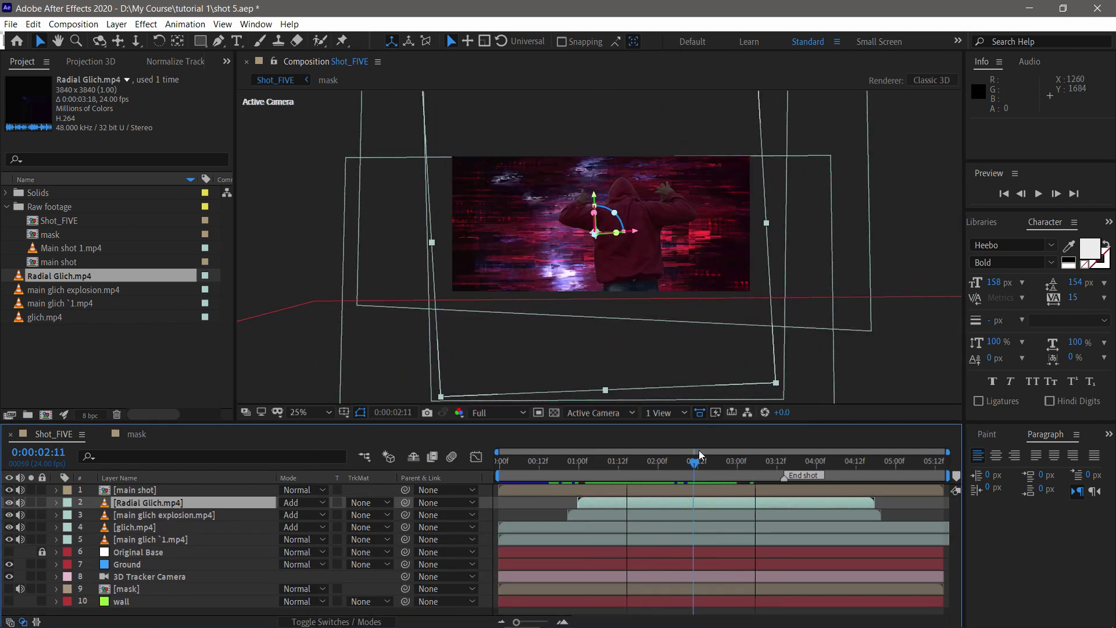
Hide the four glitch footage layers and move them to the bottom of the layer stack
ctrl+click(120, 539)
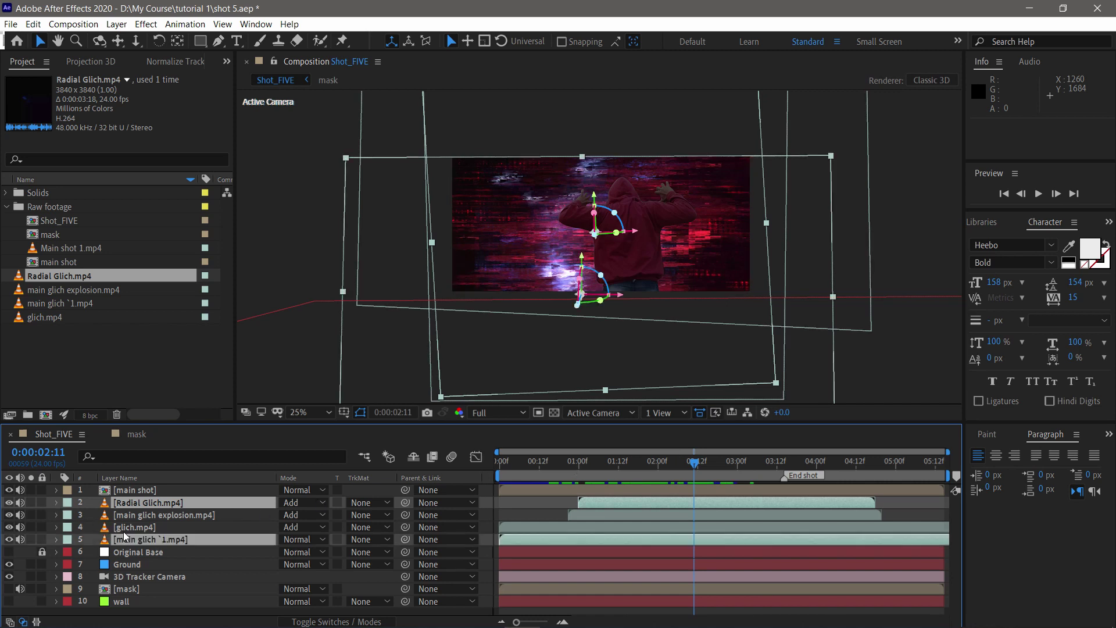
ctrl+click(127, 526)
ctrl+click(131, 515)
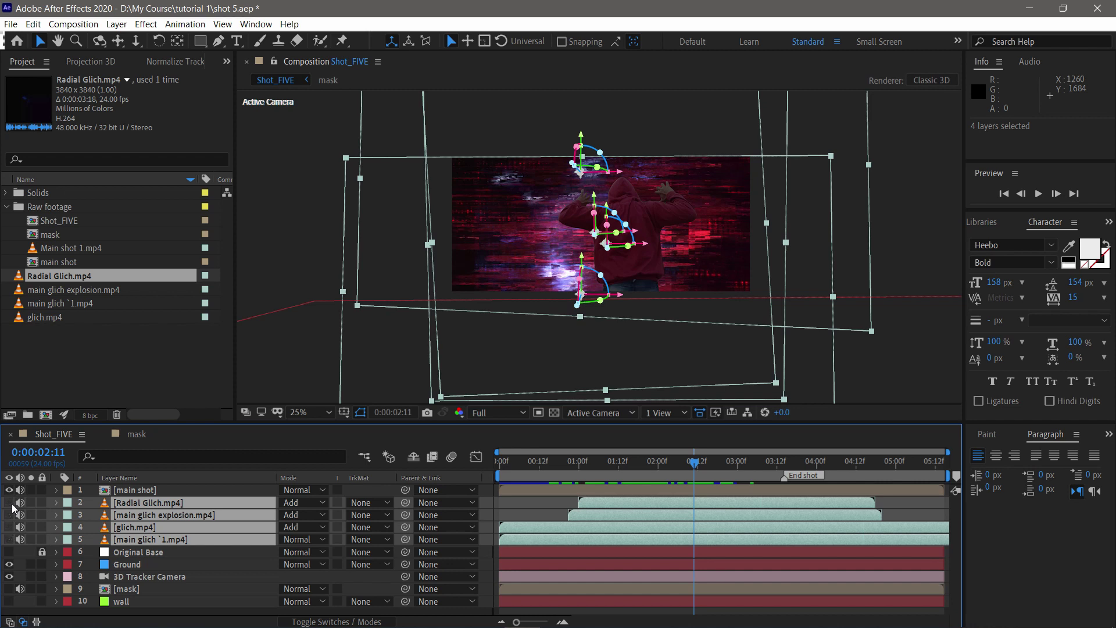
drag(145, 528, 143, 609)
Import the Shot 05 high res video from the Videos folder into the project
double_click(68, 344)
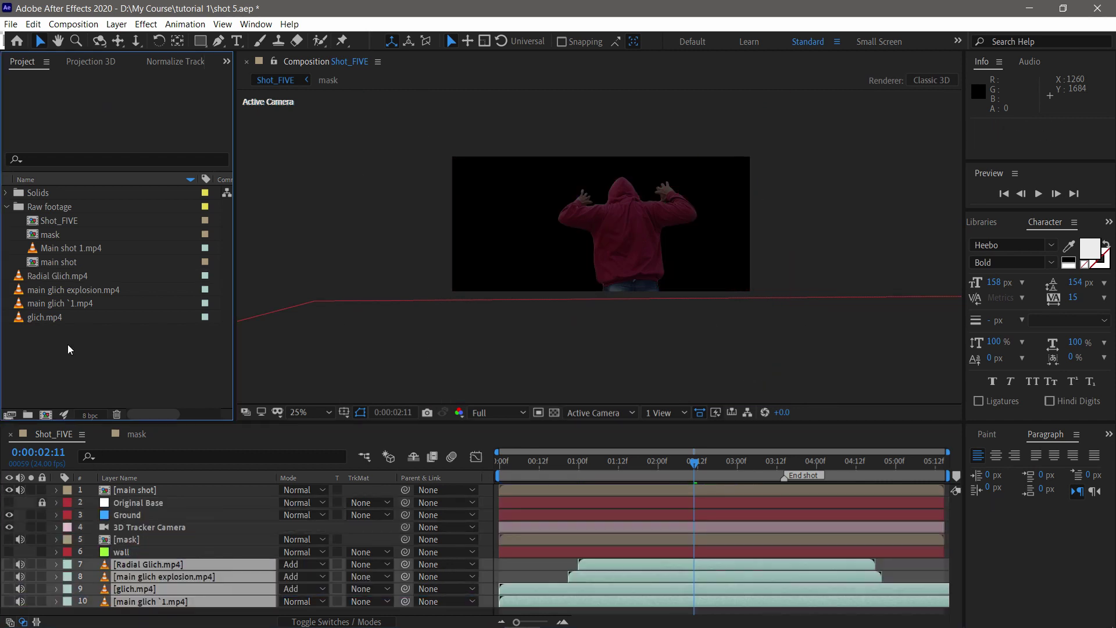
scroll(791, 249, down, 3)
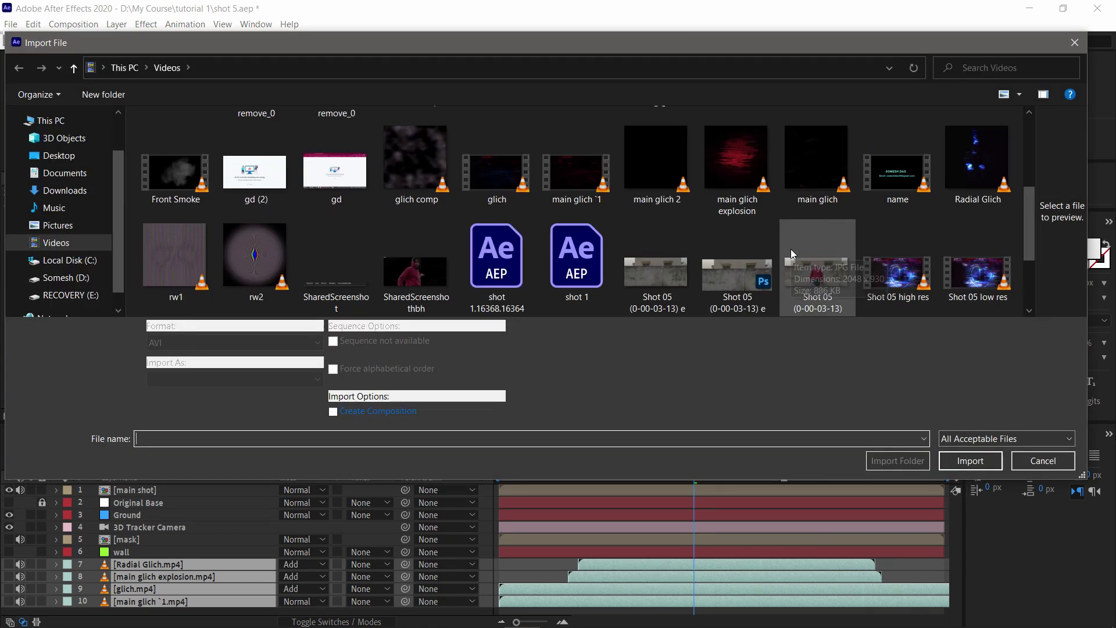
click(905, 276)
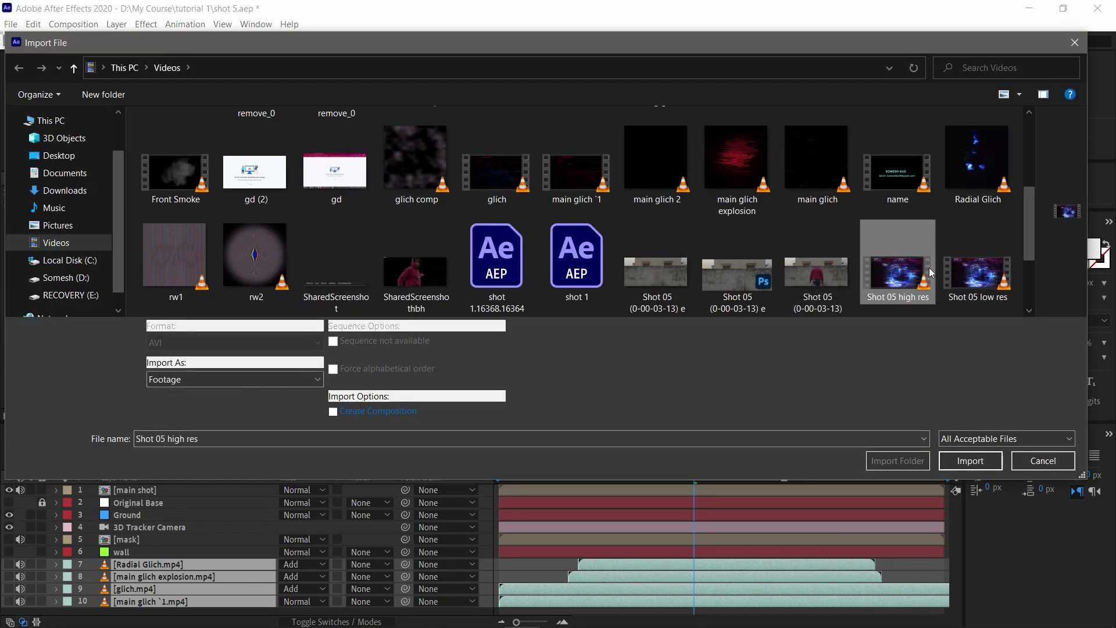
double_click(898, 287)
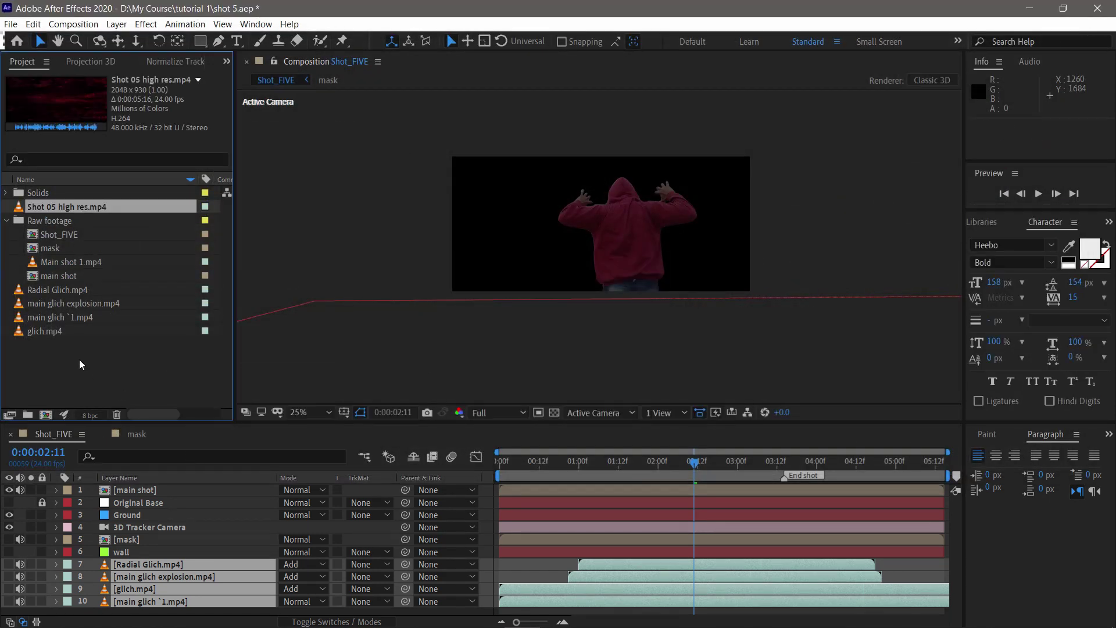
Add Shot 05 high res.mp4 to the Shot_FIVE composition directly below the main shot layer
drag(81, 213, 154, 501)
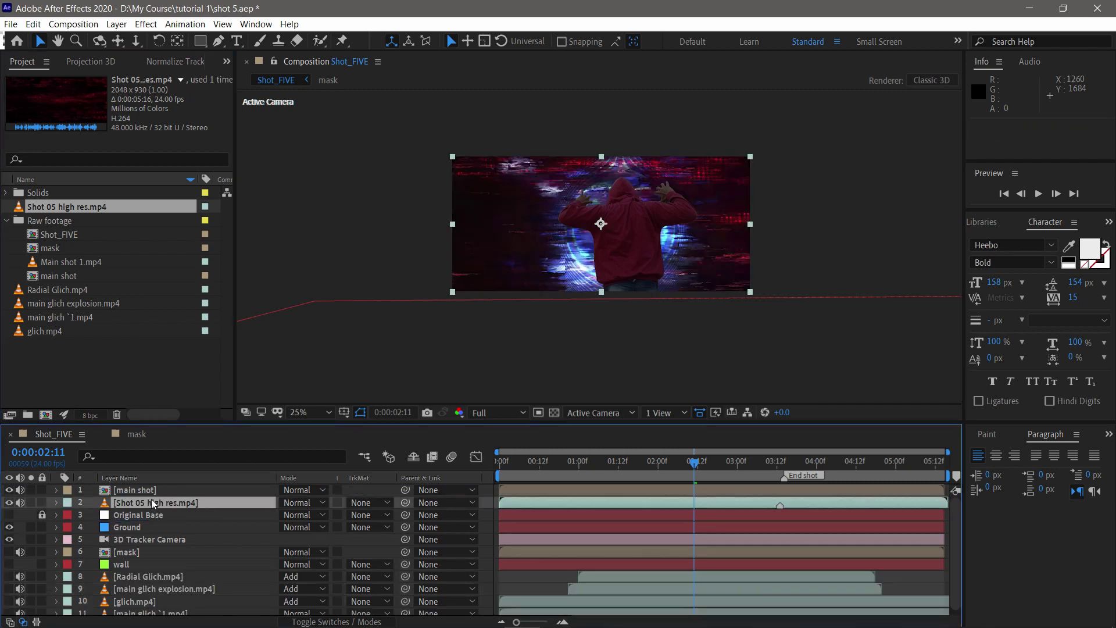
mouse_move(695, 464)
mouse_down()
mouse_move(511, 460)
mouse_move(709, 464)
mouse_move(713, 477)
mouse_move(572, 473)
mouse_move(686, 469)
mouse_up()
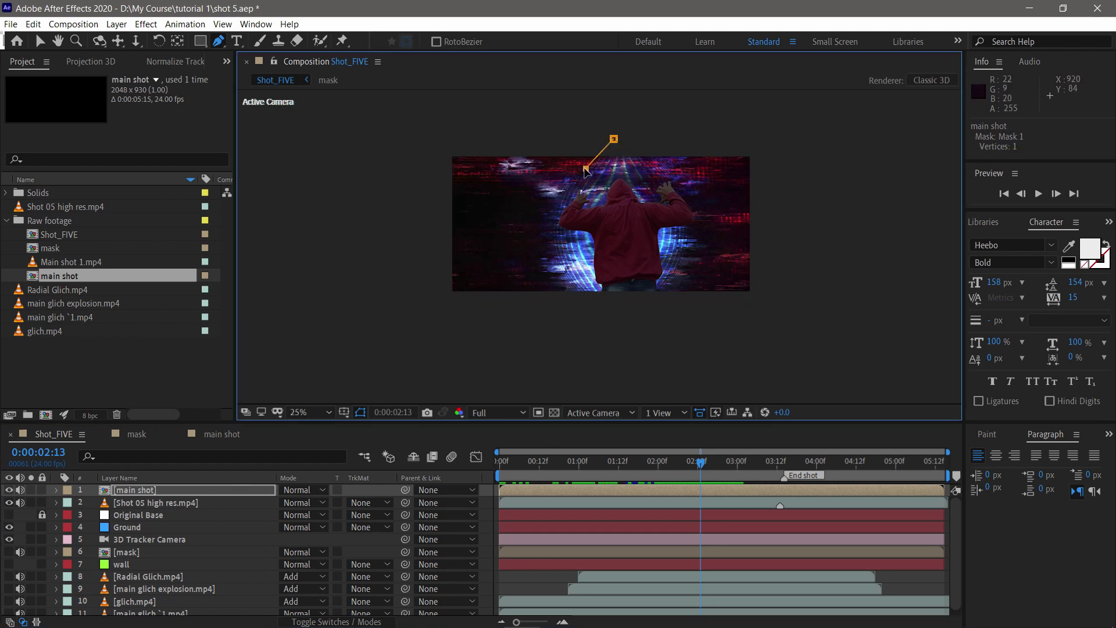
Draw a closed curved mask around the person on the main shot layer at 0:00:02:13 and refine its right edge
drag(563, 236, 575, 240)
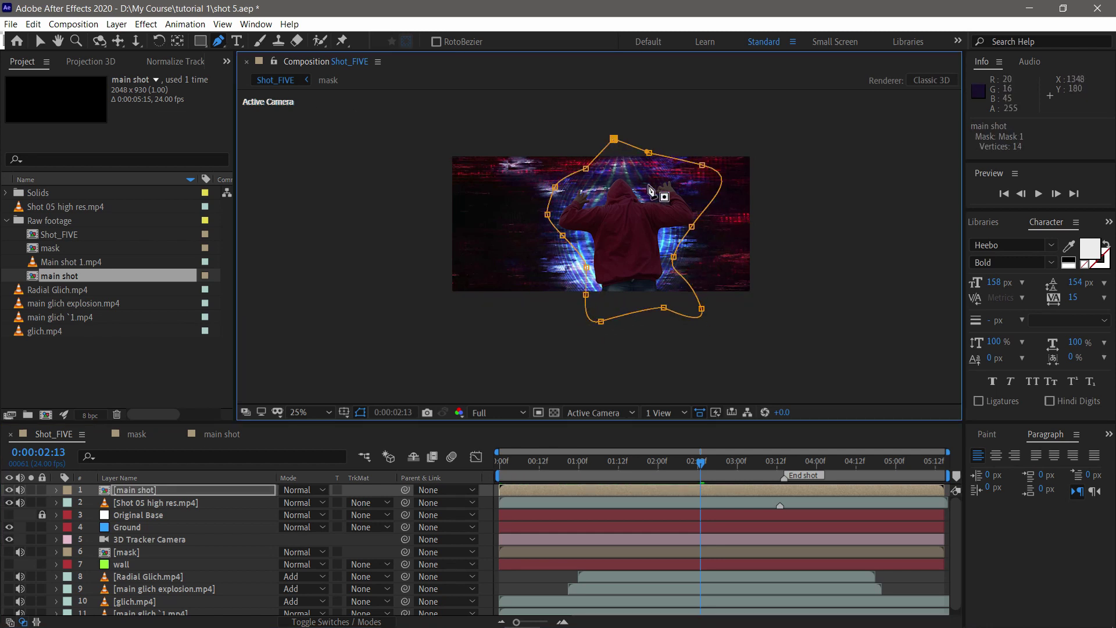
click(40, 41)
drag(692, 227, 679, 220)
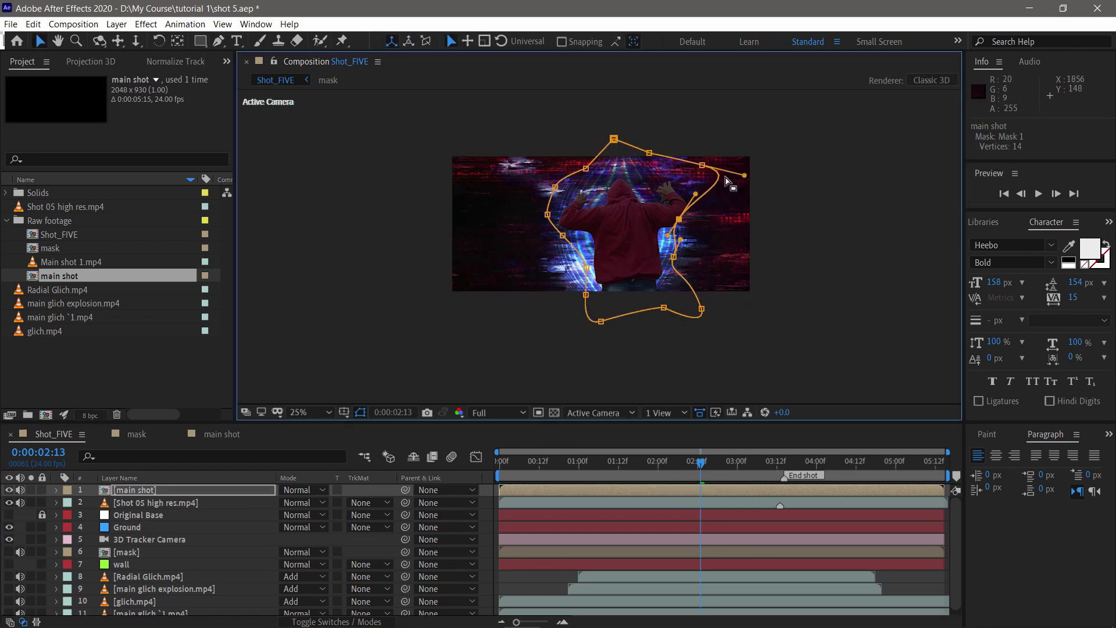
key(p)
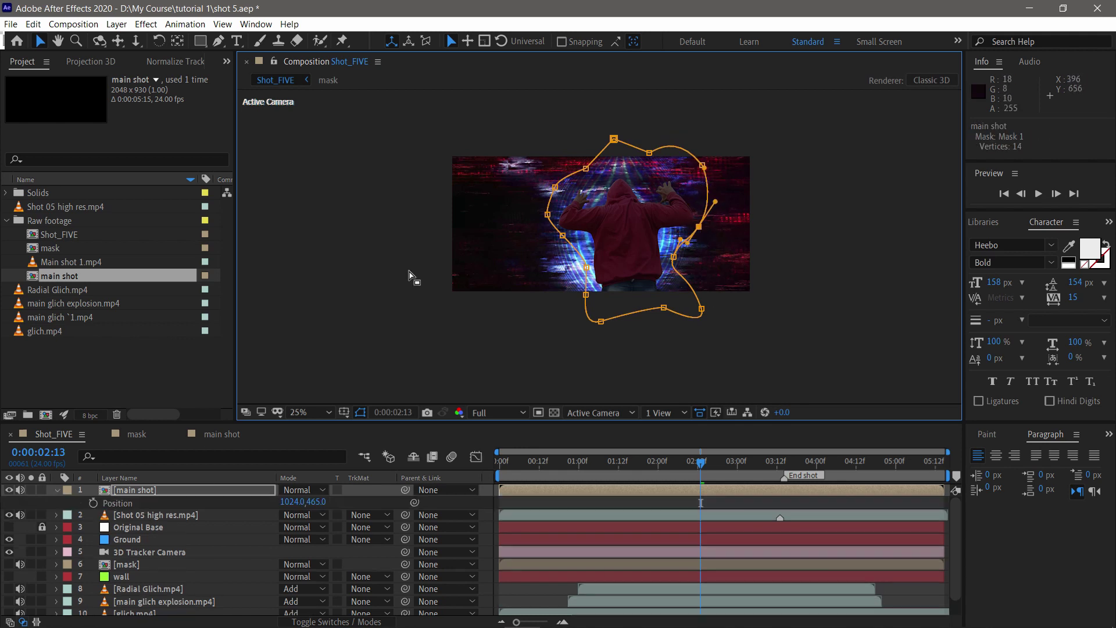
Start keyframing the main shot's Mask Path at 0:00:02:13, and pull its right and bottom points inward at 0:00:02:15
key(m)
click(106, 515)
click(708, 464)
drag(702, 165, 669, 179)
key(ctrl+z)
click(703, 165)
drag(699, 227, 664, 240)
drag(597, 318, 606, 289)
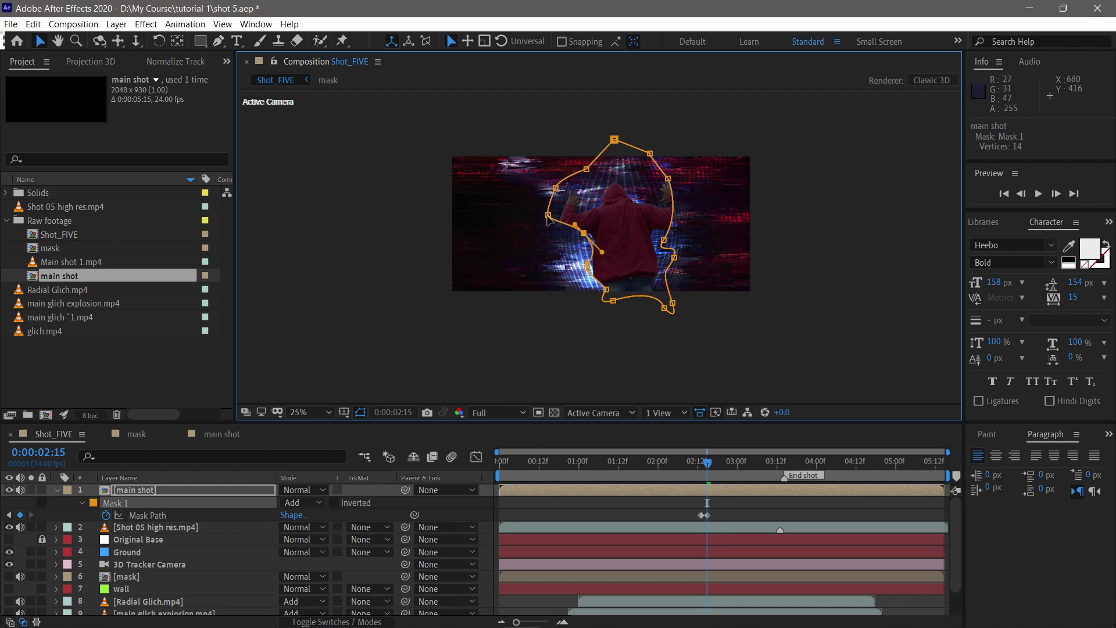
Tighten the upper and right mask points around the person and keyframe the narrower shape at 0:00:02:17
drag(587, 188, 662, 165)
drag(668, 179, 650, 196)
drag(709, 465, 715, 464)
drag(650, 196, 640, 205)
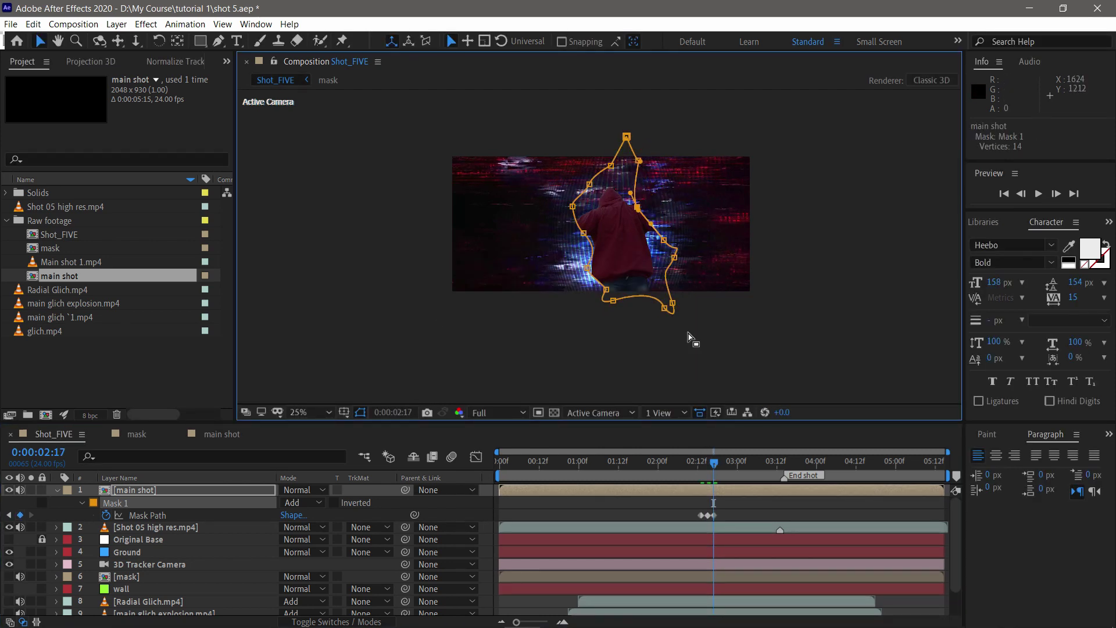
At 0:00:02:21, pull the mask's right-side points inward so the mask cuts into the person's body
key(Page_Down)
key(Page_Down)
key(Page_Down)
key(Page_Down)
drag(672, 303, 628, 303)
drag(674, 257, 626, 262)
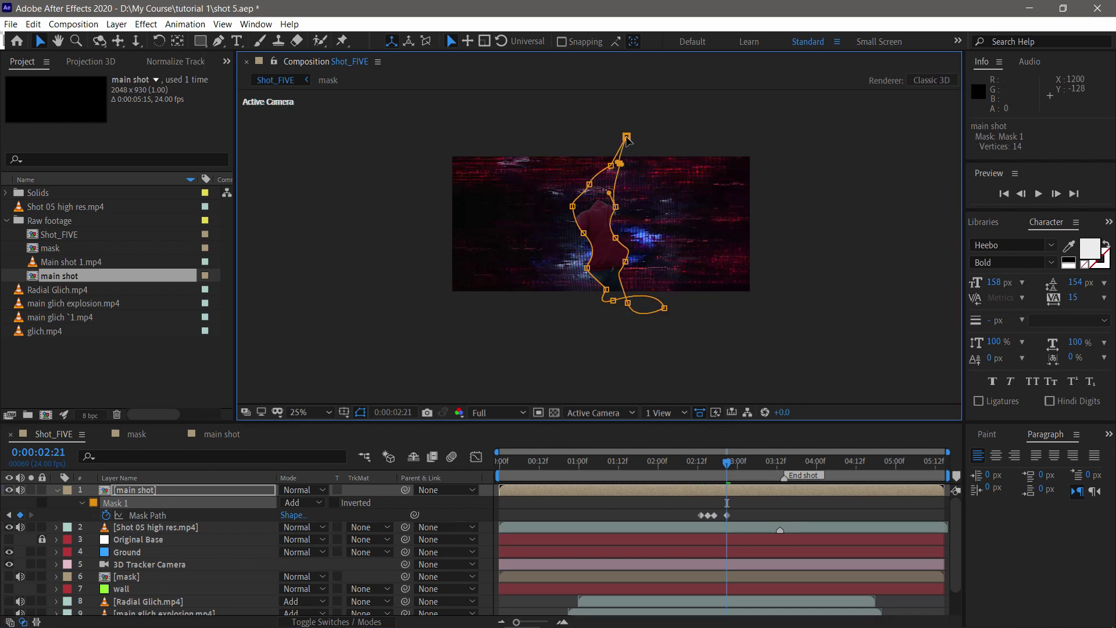
Shrink the mask further two frames after 0:00:02:21, and move it entirely below the frame at 0:00:03:00
key(Page_Down)
key(Page_Down)
drag(627, 140, 618, 249)
drag(616, 207, 595, 175)
mouse_move(596, 268)
mouse_down()
mouse_move(582, 268)
mouse_move(583, 254)
mouse_up()
key(Page_Down)
drag(618, 168, 624, 333)
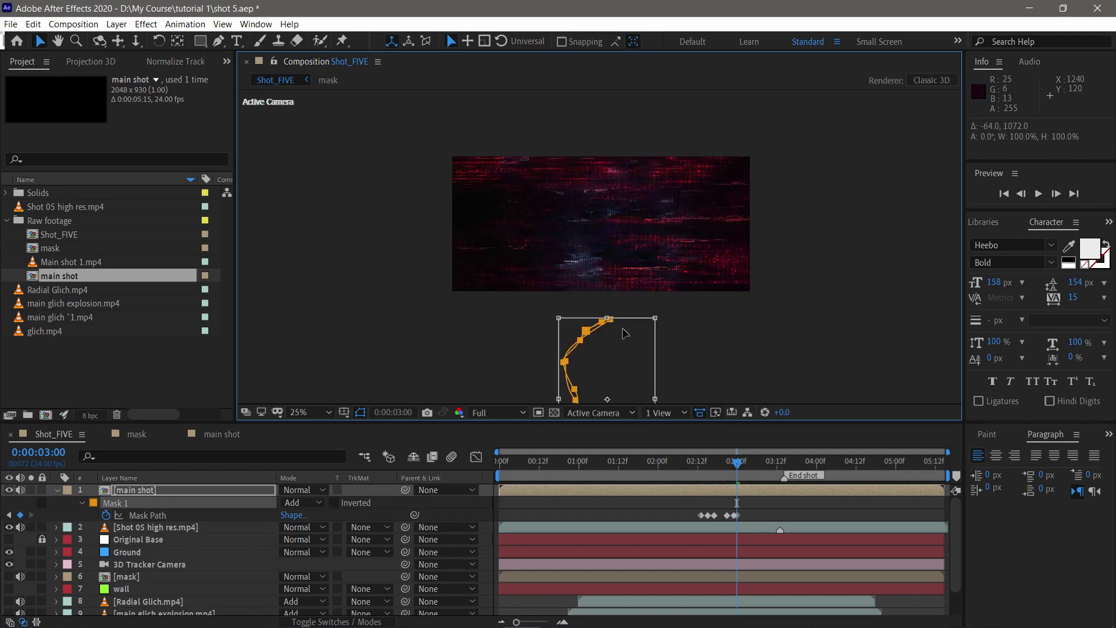
Set the main shot's Mask Feather to 104 pixels and play back the person's disappearance
mouse_move(732, 462)
mouse_down()
mouse_move(696, 462)
mouse_move(728, 461)
mouse_move(718, 461)
mouse_up()
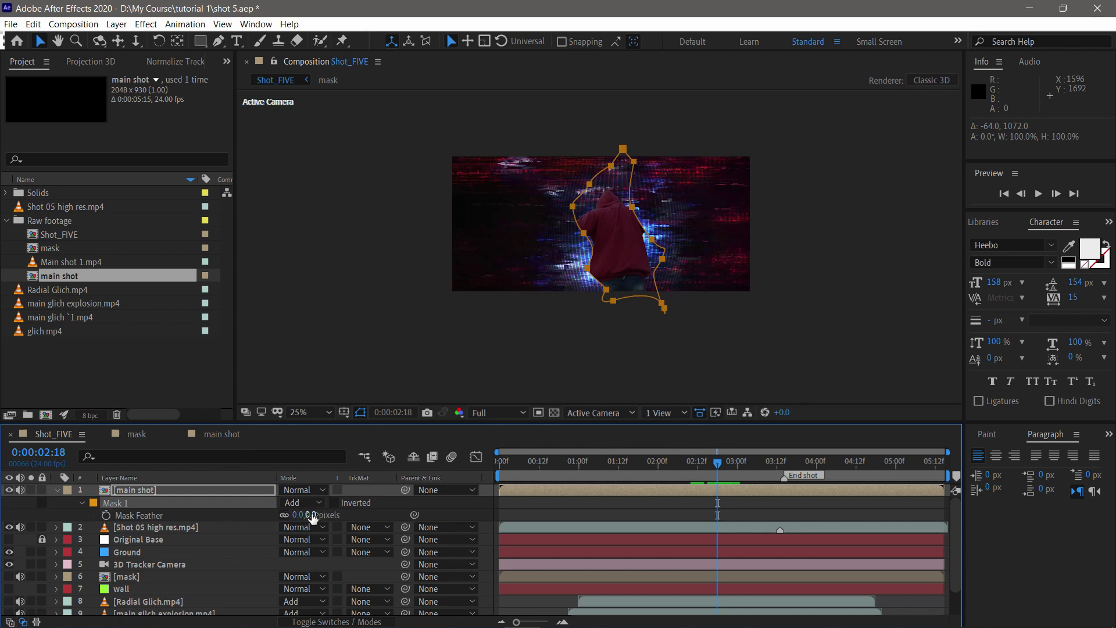
drag(312, 517, 320, 517)
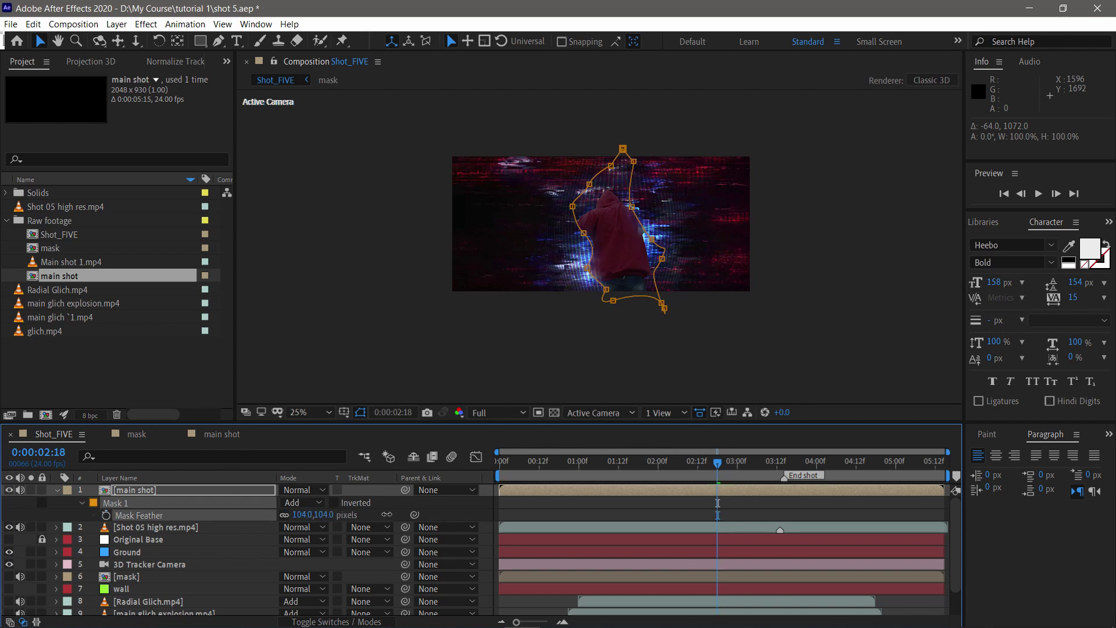
drag(715, 468, 671, 466)
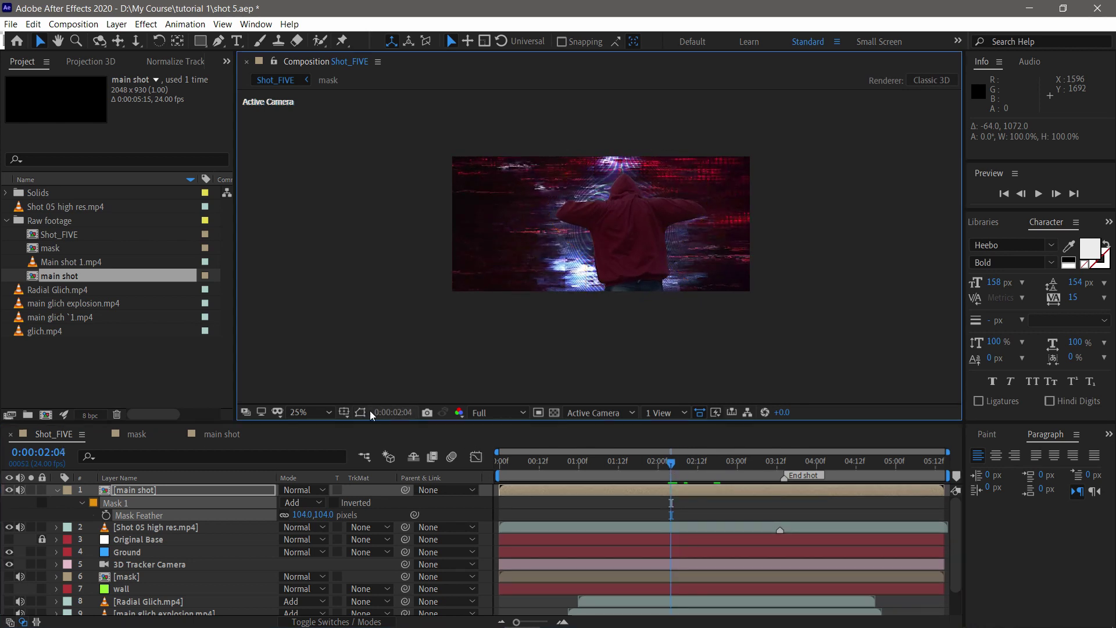
key(space)
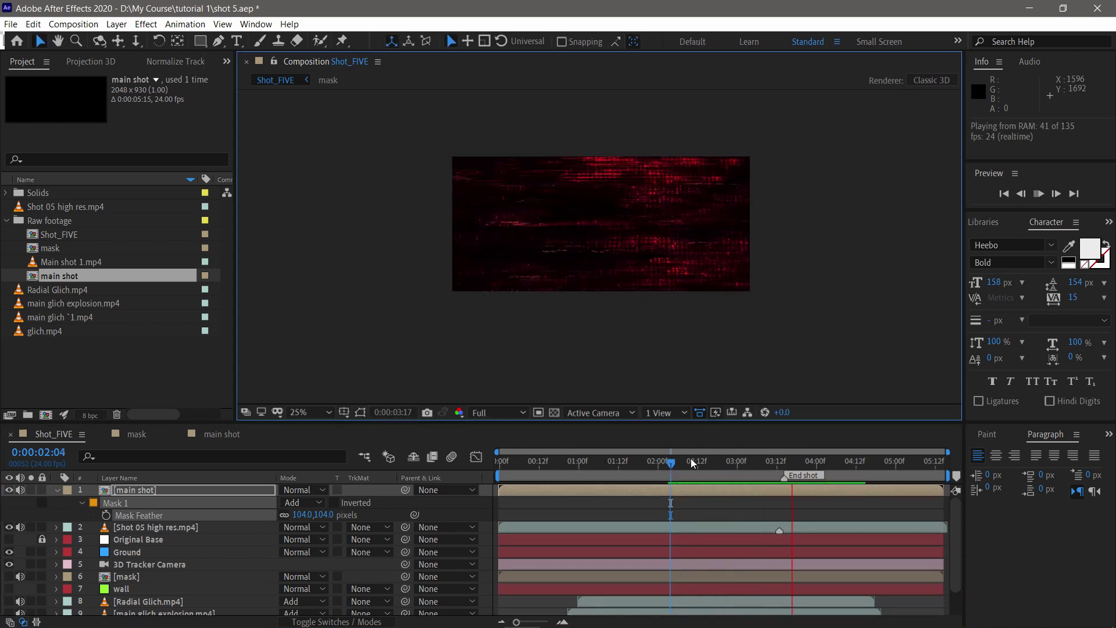
drag(686, 463, 720, 463)
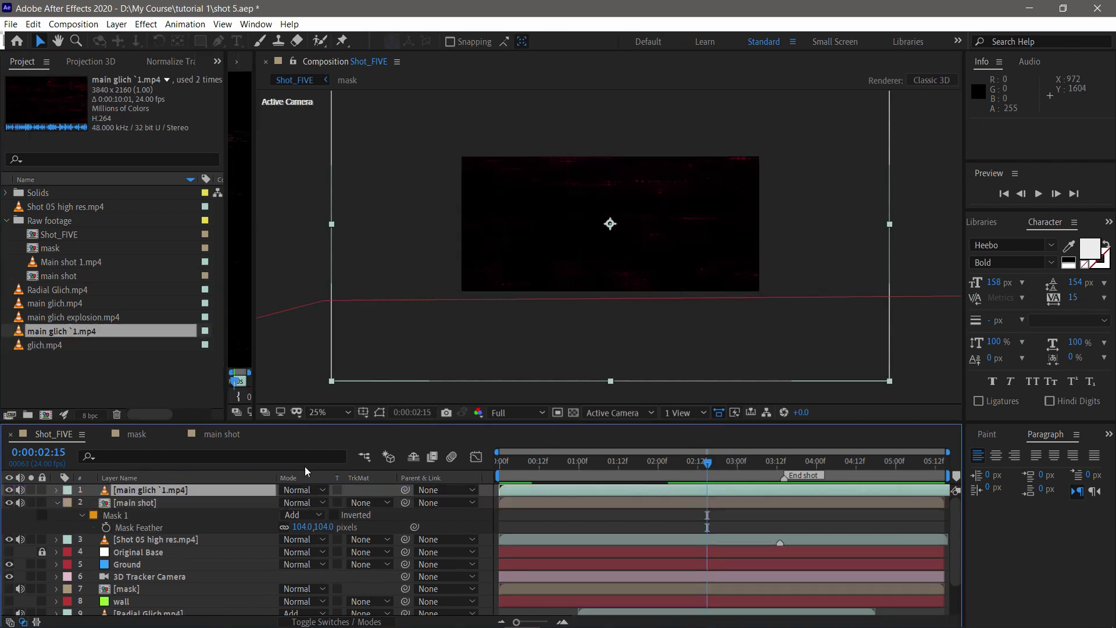
Set the top main glich `1.mp4 layer to Add blending, scale it down, and start it at about 0:00:02:05
click(319, 490)
click(338, 242)
drag(889, 381, 762, 337)
drag(499, 489, 674, 470)
Keyframe the main glich `1.mp4 layer's Opacity to fade in from 0% between about 0:00:02:05 and 0:00:02:18
key(t)
click(93, 503)
drag(286, 503, 227, 503)
drag(702, 470, 611, 470)
drag(310, 502, 361, 502)
drag(718, 463, 782, 463)
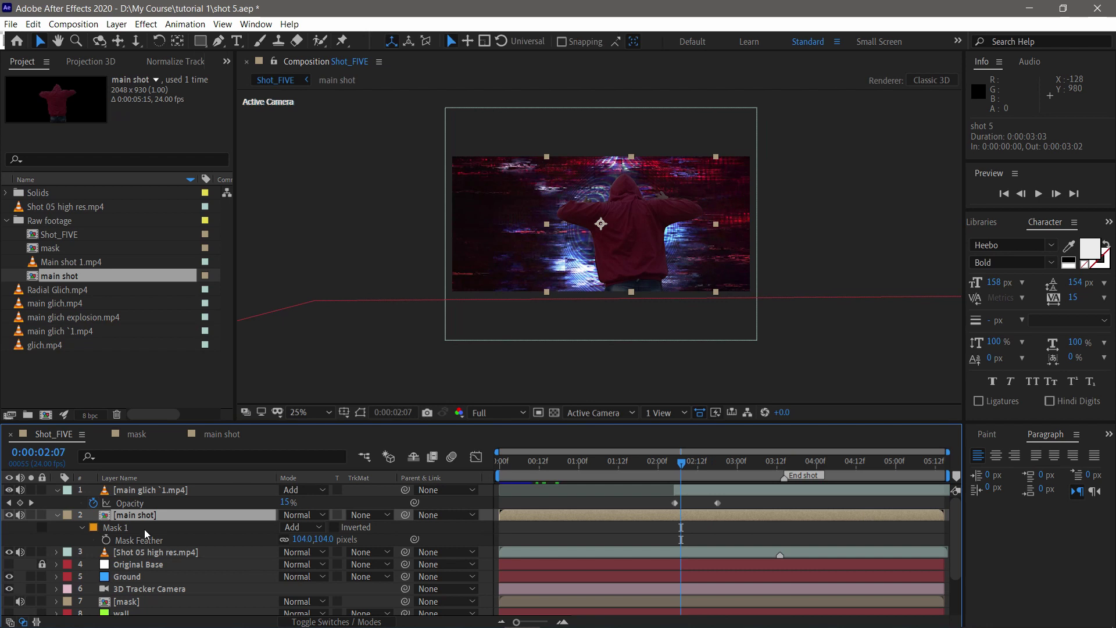
Apply the Curves effect to the main shot layer and pull down its RGB shadows and midtones to darken the person
key(ctrl+space)
text(curv)
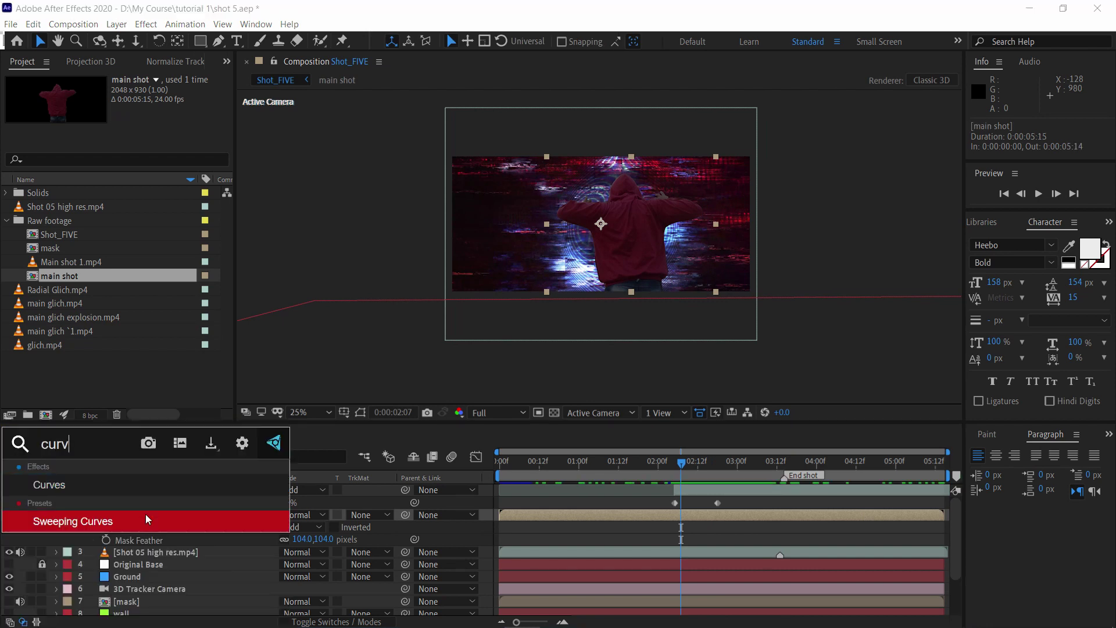
key(Return)
drag(138, 261, 144, 235)
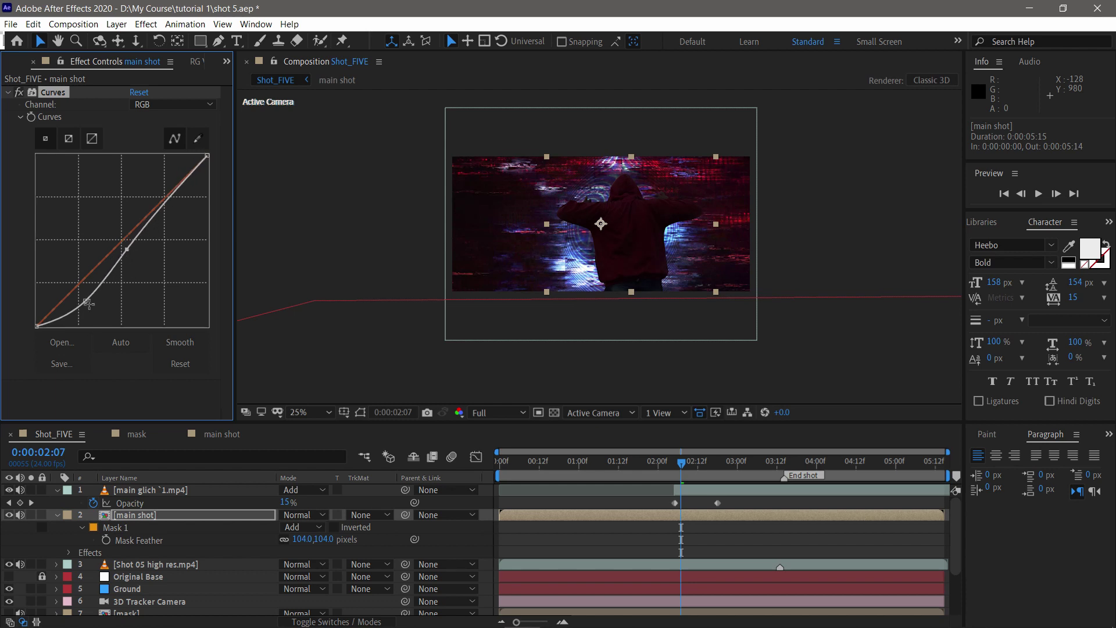
Apply Glow to the Shot 05 high res.mp4 layer with threshold 53.7% and radius 814, dismissing the GPU effects error
click(152, 492)
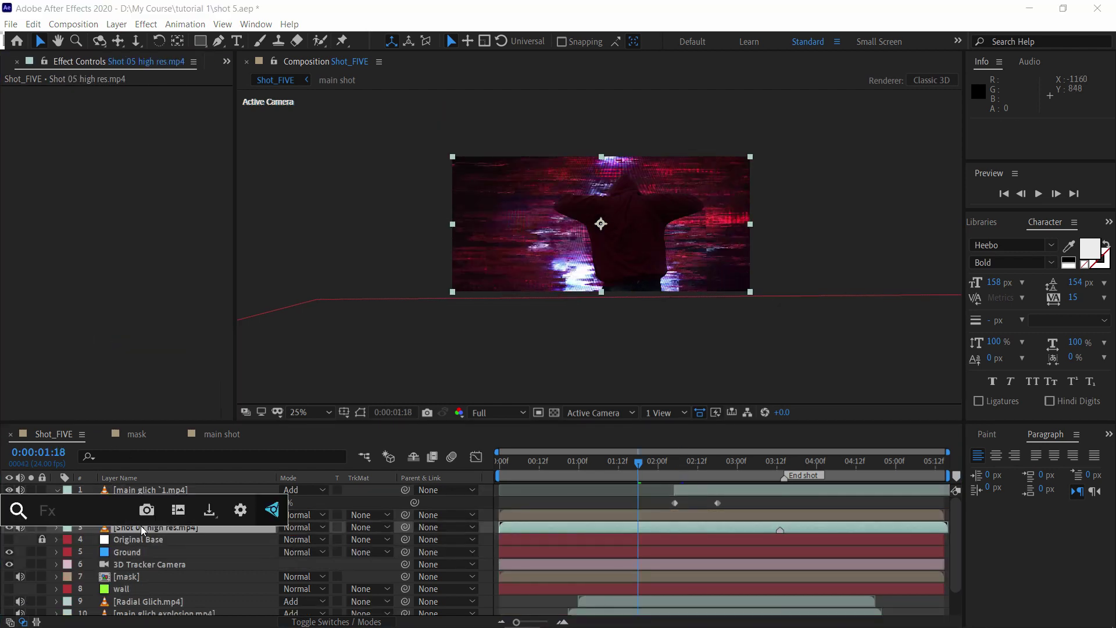
text(glow)
click(111, 490)
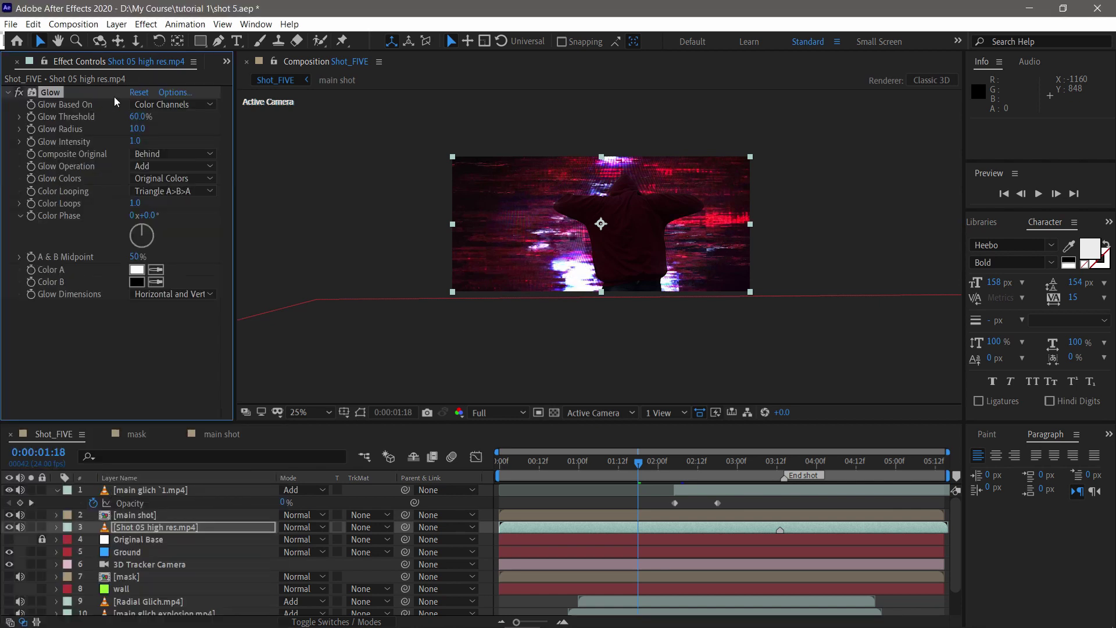
drag(60, 116, 274, 139)
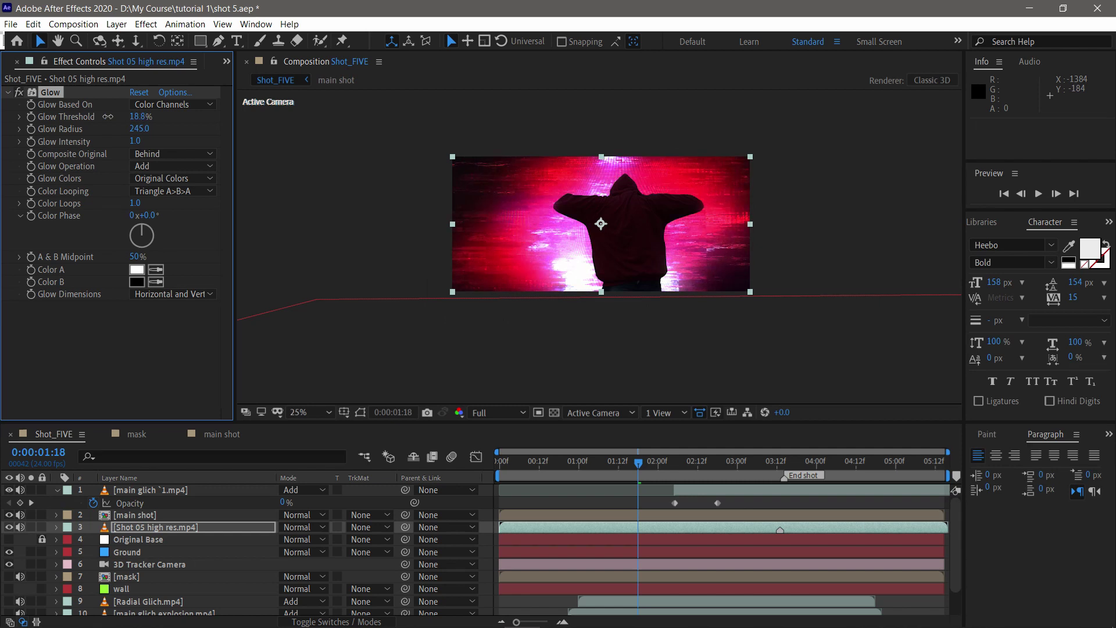
drag(141, 116, 192, 128)
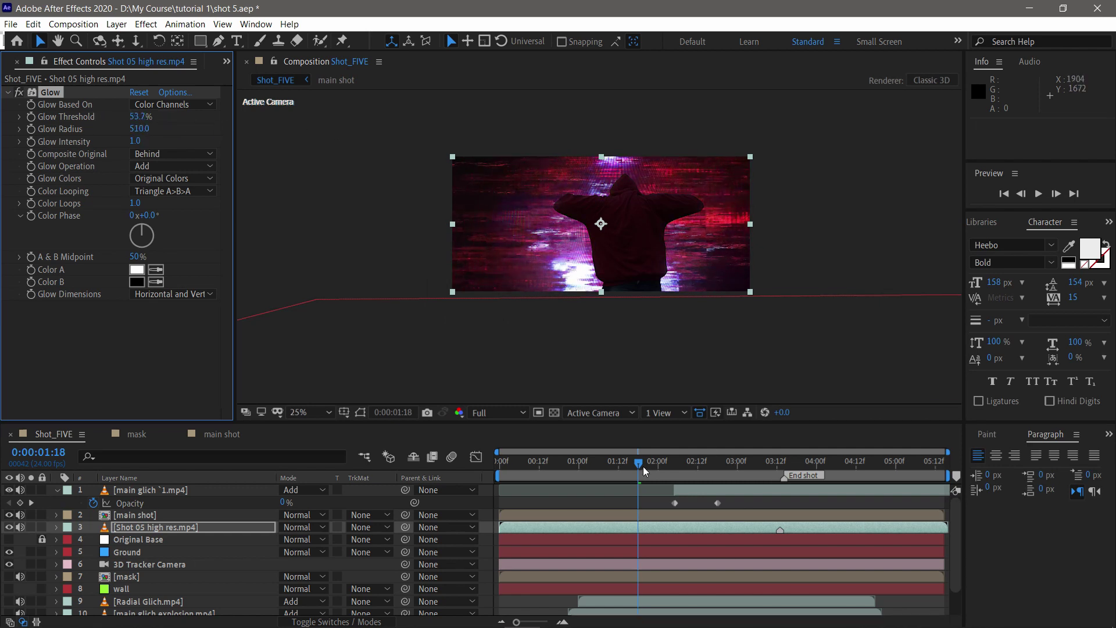
drag(643, 469, 615, 457)
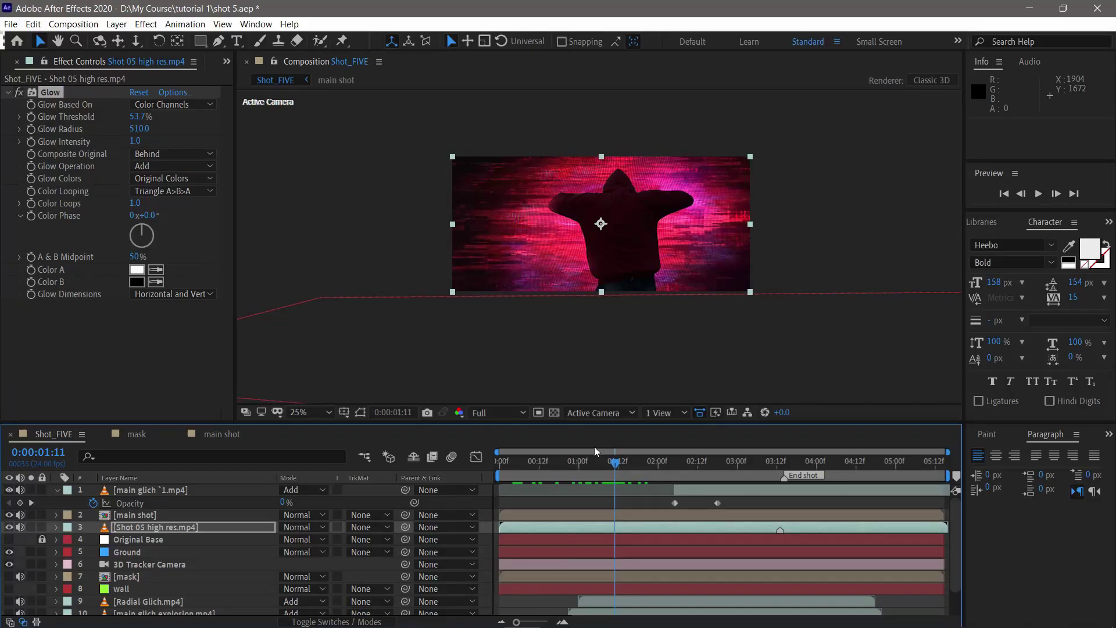
drag(138, 129, 399, 127)
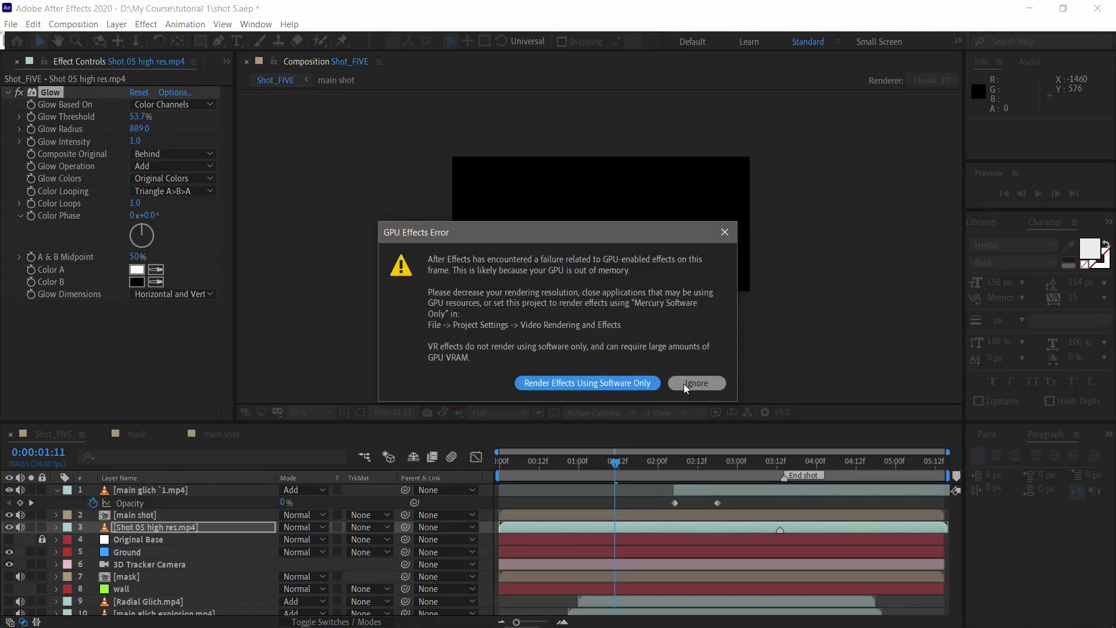
click(646, 383)
click(606, 461)
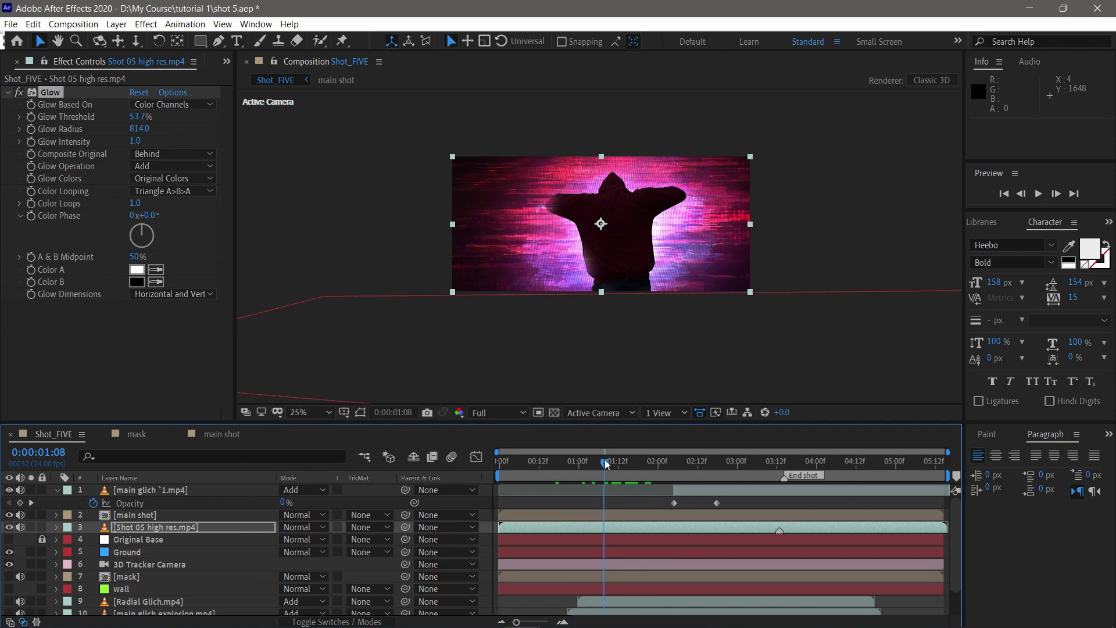
Move the left-side points of the main shot's mask outward at 0:00:01:08 to clear the person's arm and torso
click(130, 515)
click(360, 412)
drag(563, 193, 547, 215)
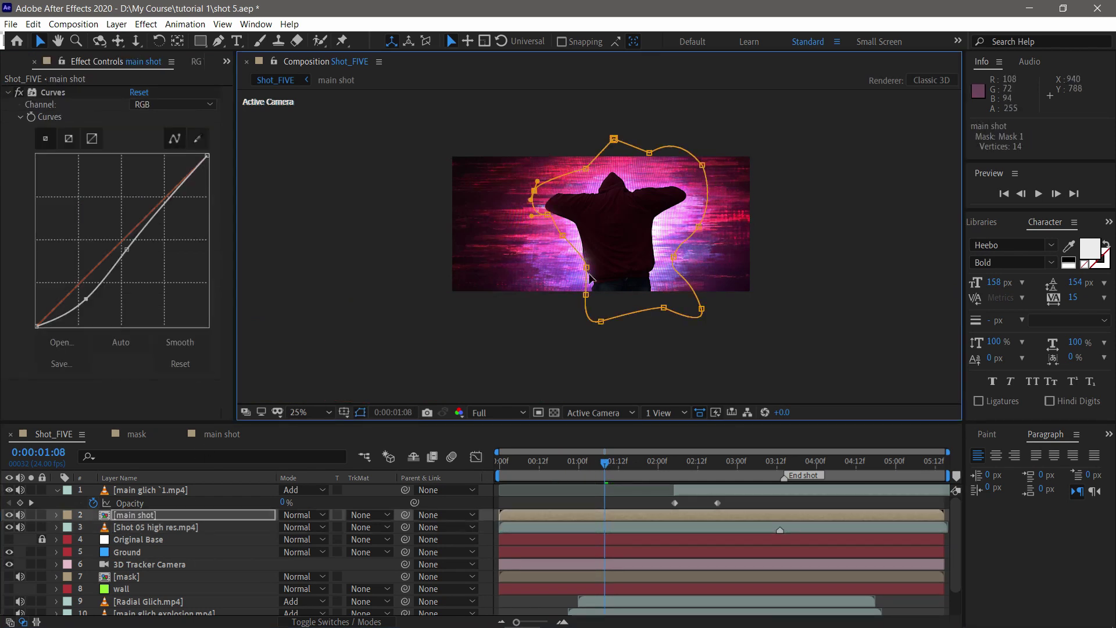
drag(584, 267, 568, 268)
mouse_move(606, 463)
mouse_down()
mouse_move(639, 465)
mouse_move(616, 465)
mouse_up()
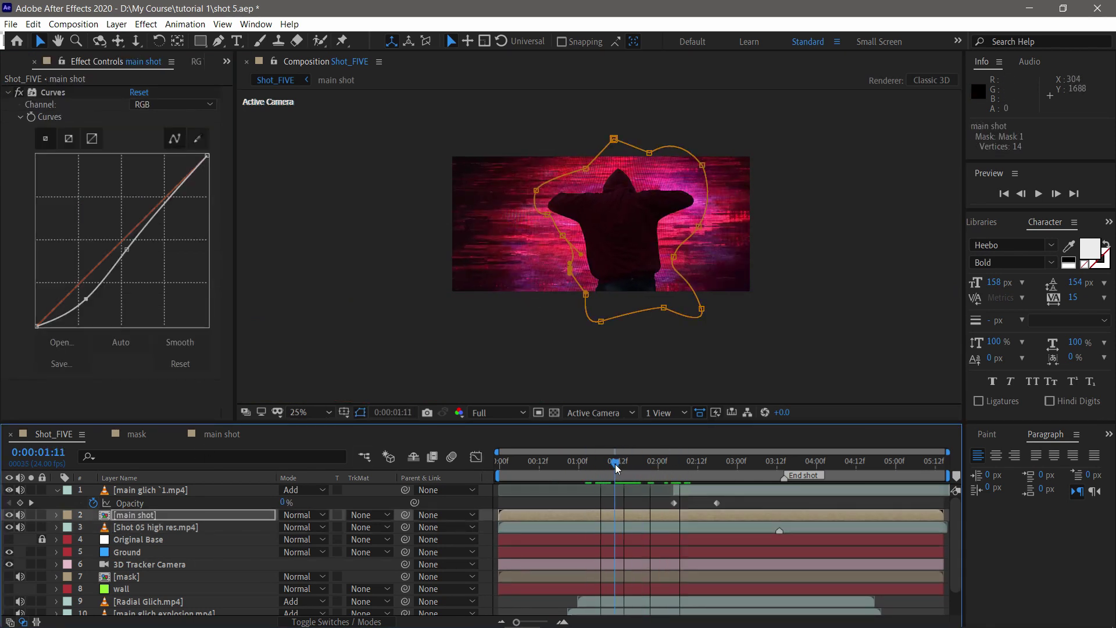
click(129, 515)
key(ctrl+alt+shift+e)
drag(143, 328, 117, 328)
click(44, 317)
key(Delete)
Check the masked person against the glitch background at 50% magnification across several frames
scroll(368, 282, up, 2)
mouse_move(615, 464)
mouse_down()
mouse_move(593, 458)
mouse_move(612, 461)
mouse_up()
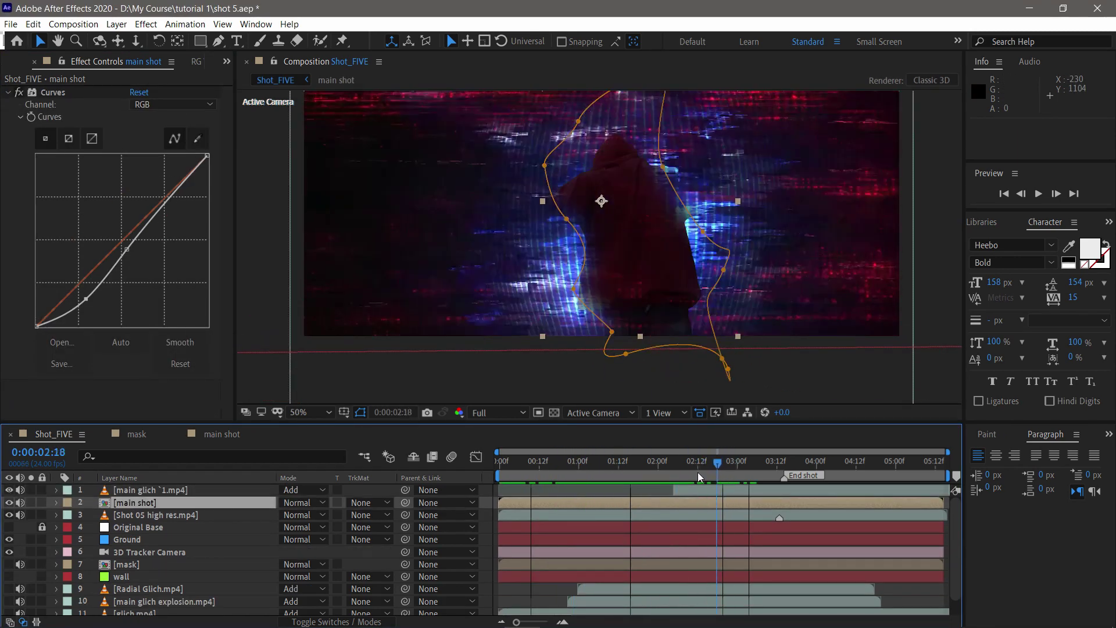